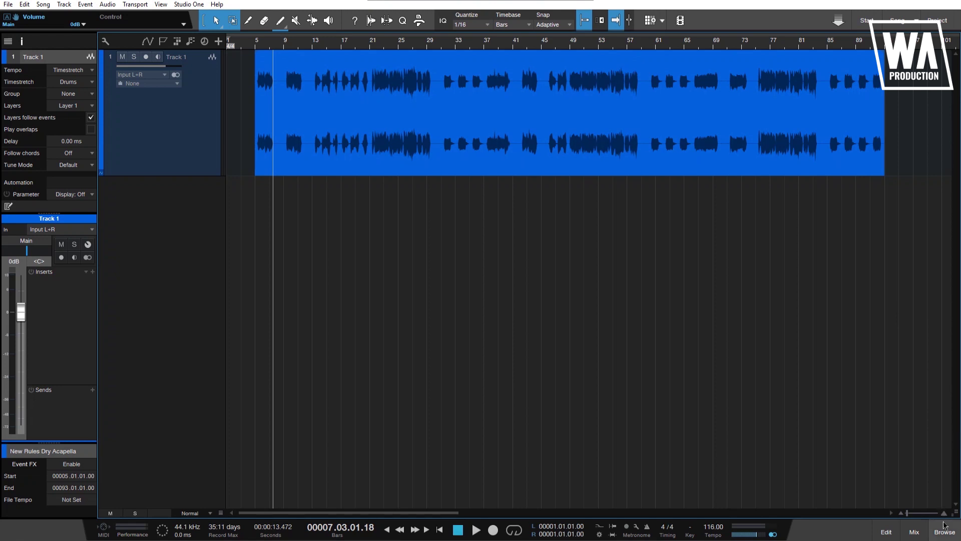
Step: Show the mix console beneath the arrangement and reduce its height slightly
left_click(914, 532)
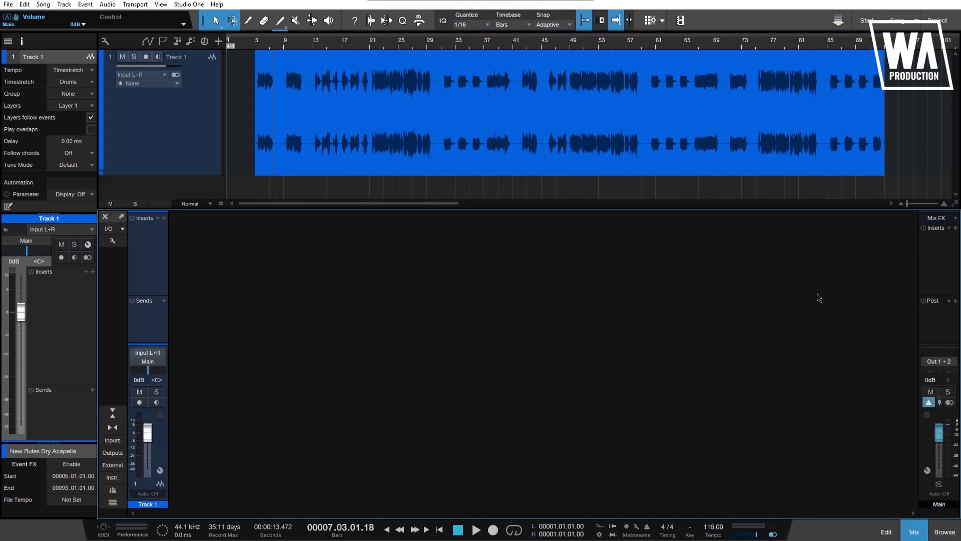
left_click_drag(732, 211, 732, 221)
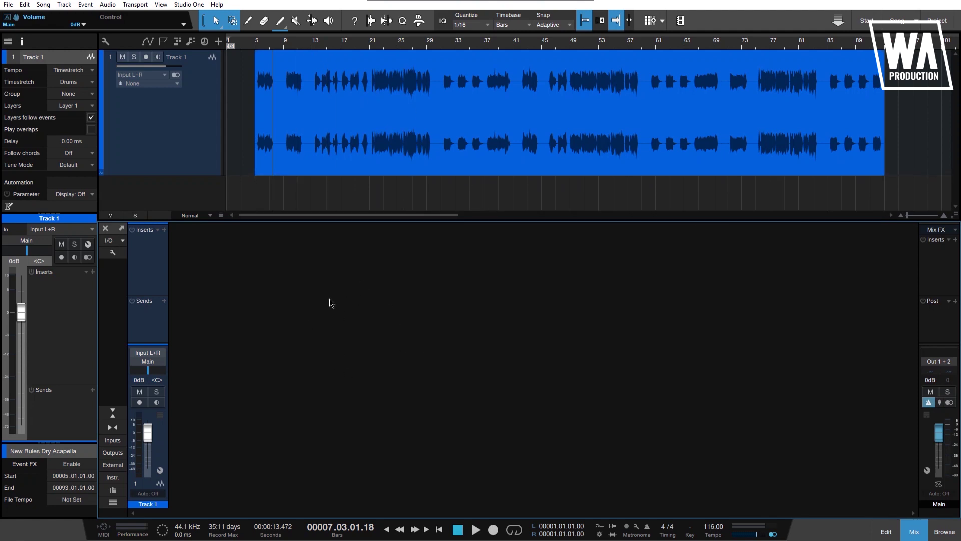
Step: Play back the dry vocal on Track 1 from just before bar 9, and slightly reduce the track's height
scroll(294, 80, "up", 5)
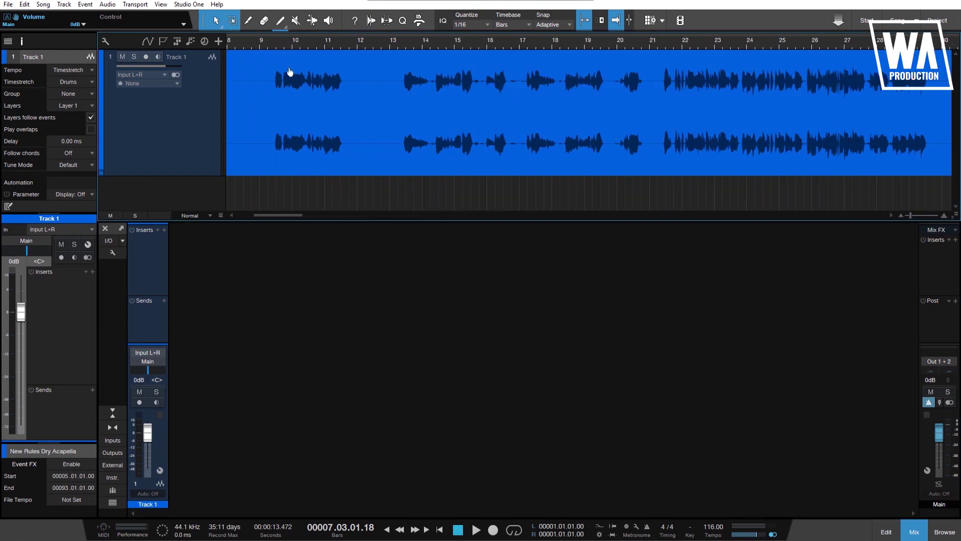
left_click(256, 43)
key("space")
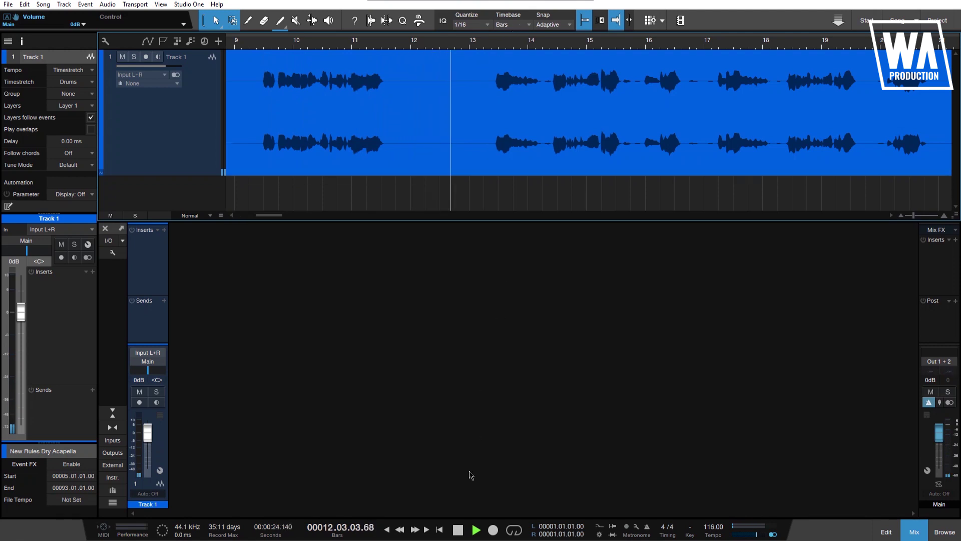
left_click(459, 529)
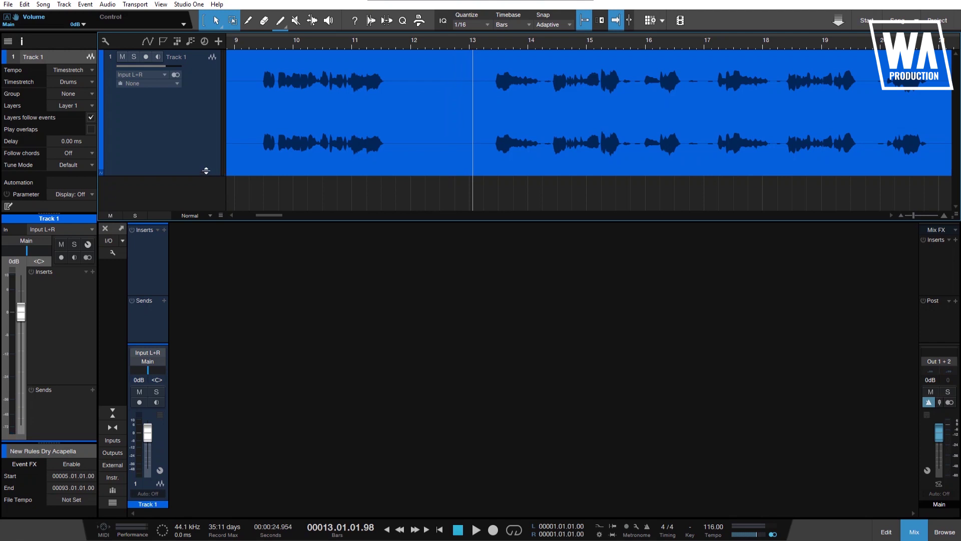
left_click_drag(206, 174, 205, 163)
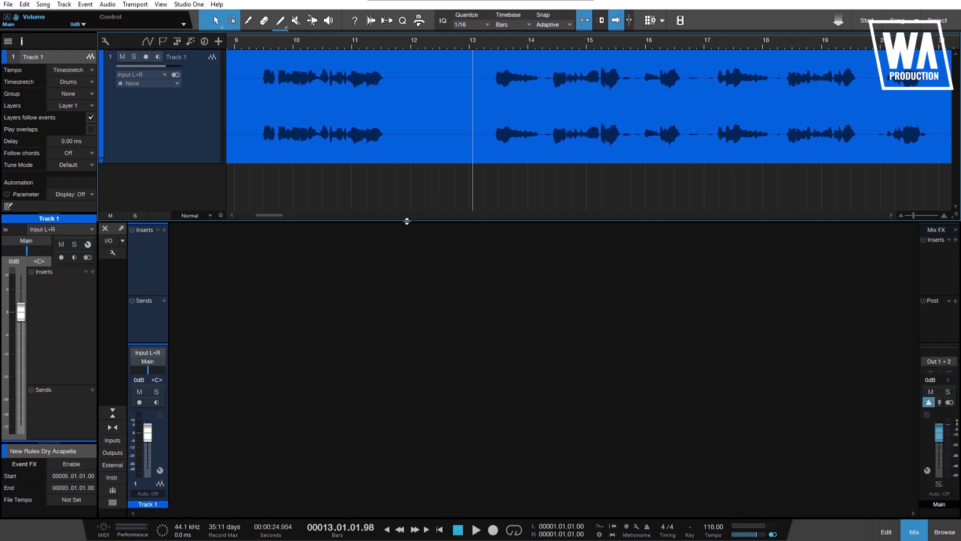
Step: Add an FX channel to the mix console and route a send from Track 1 to it
right_click(277, 274)
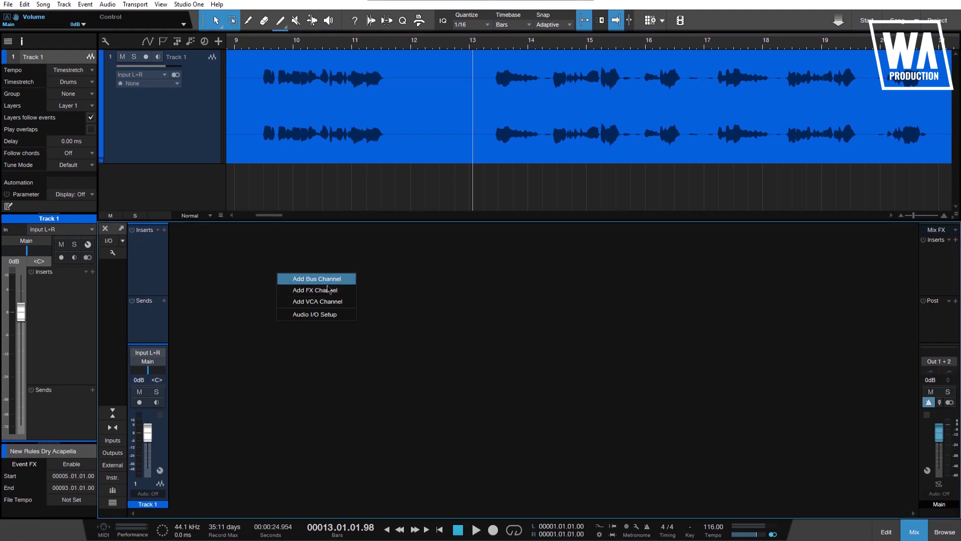
left_click(321, 292)
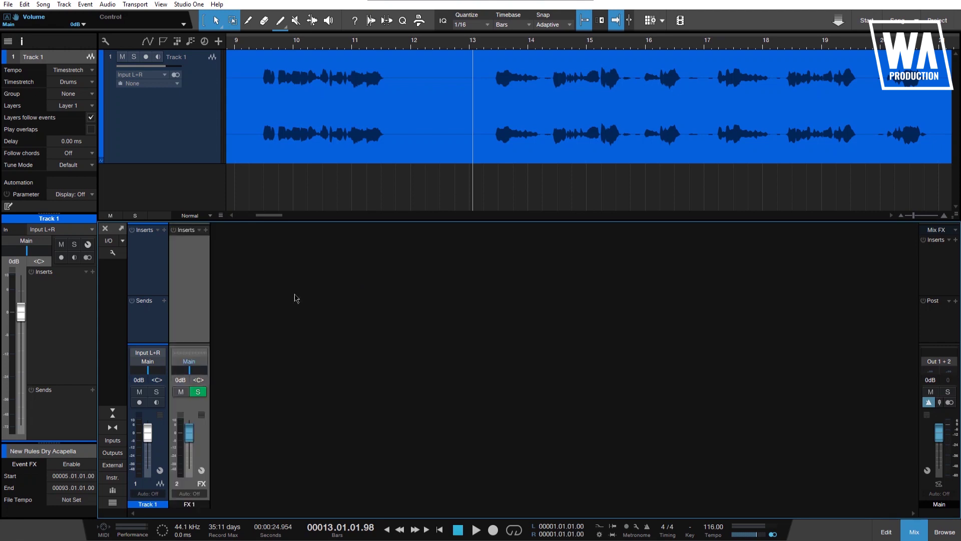
left_click(164, 302)
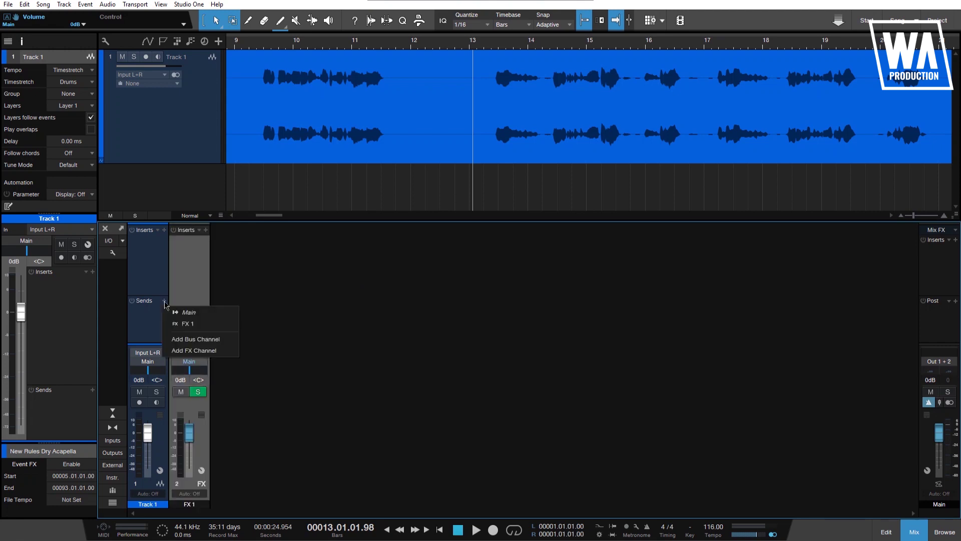
left_click(178, 322)
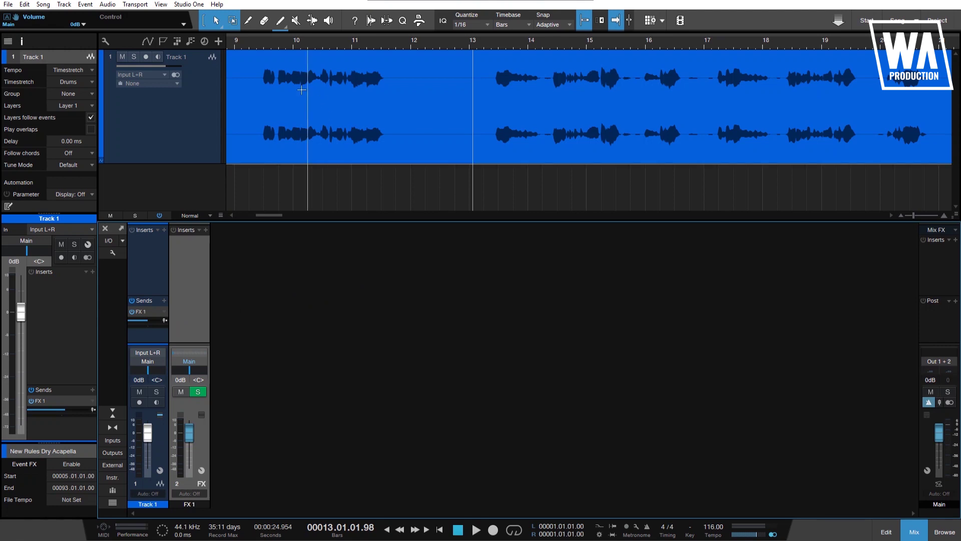
Step: Insert Lexicon's LexPlate reverb on the FX 1 channel and audition the vocal from just after bar 9
left_click(206, 230)
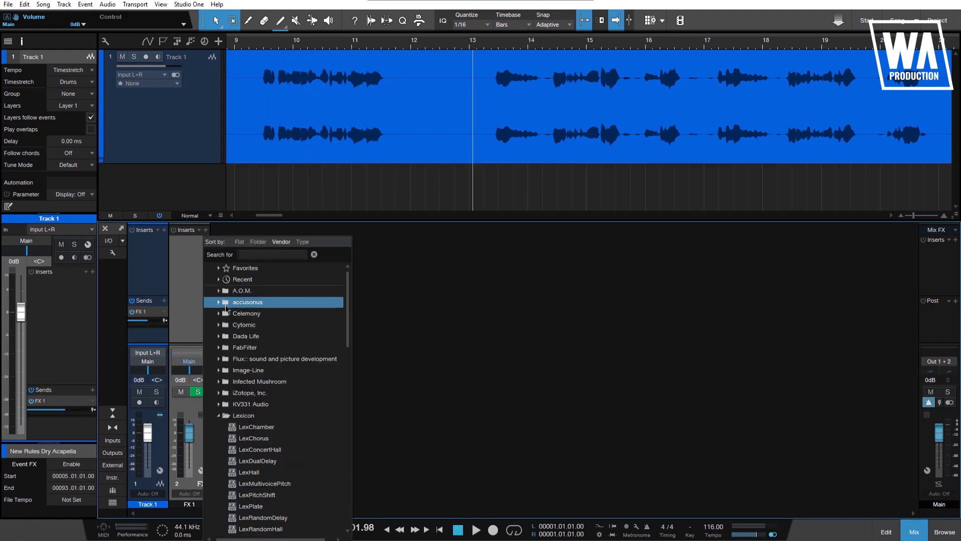
scroll(272, 398, "down", 1)
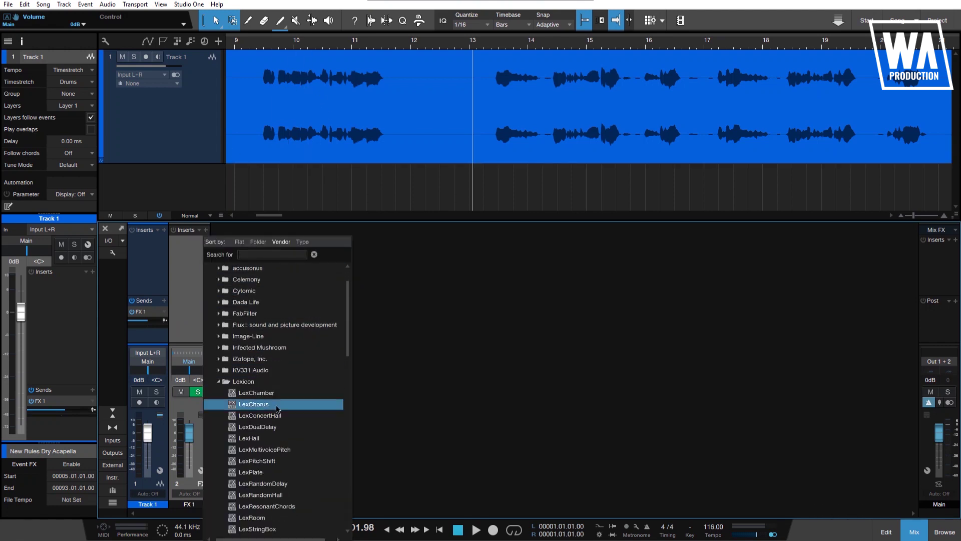
left_click(255, 474)
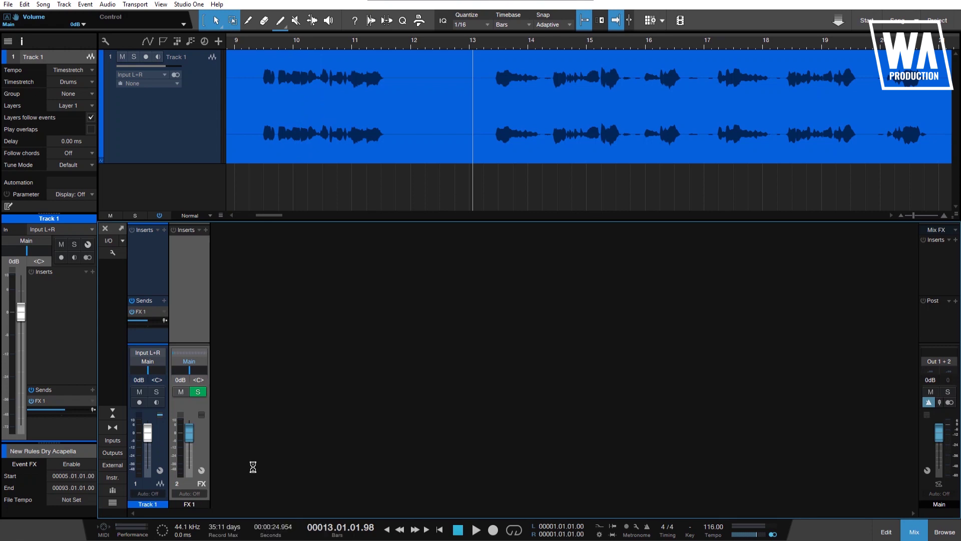
left_click_drag(689, 214, 661, 198)
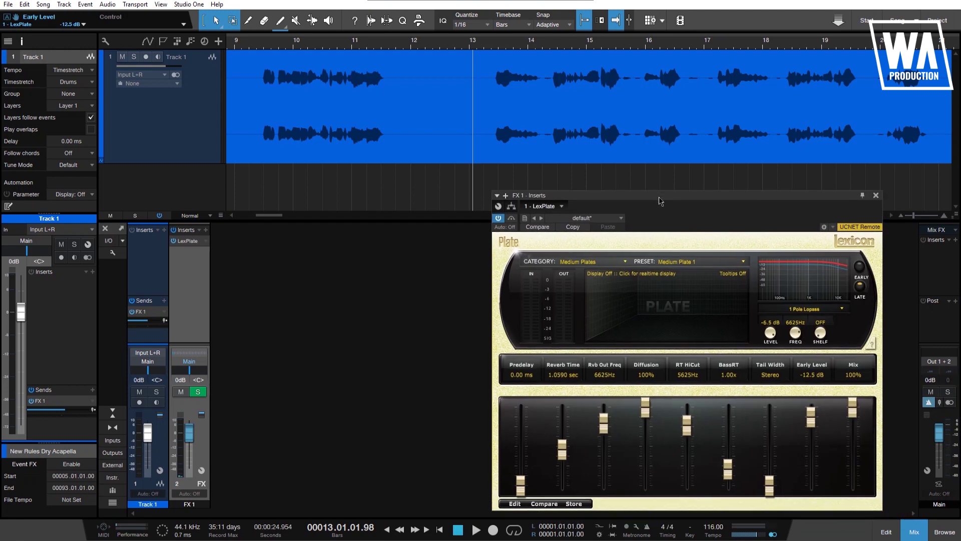
left_click(258, 48)
key("space")
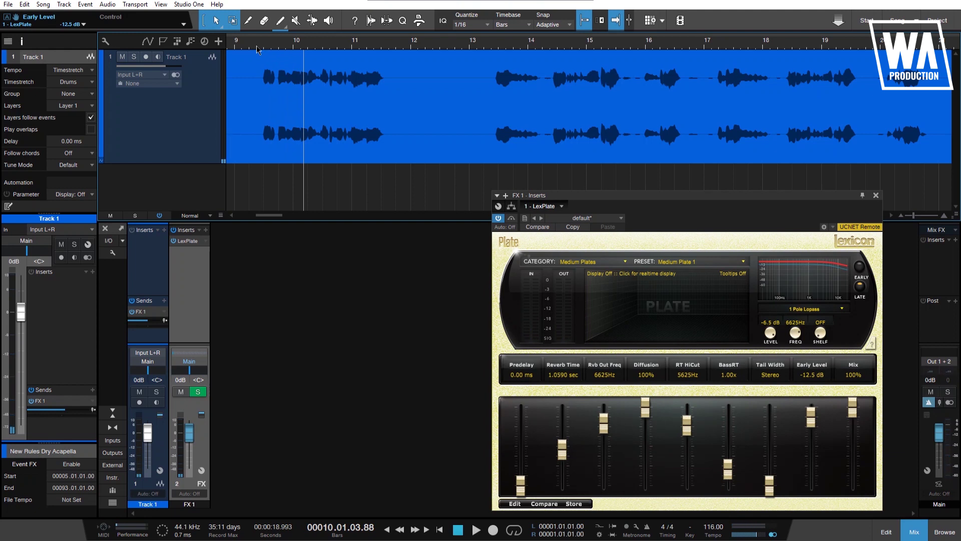
Step: Remove the FX 1 channel and delete the leftover send slot from Track 1
right_click(196, 309)
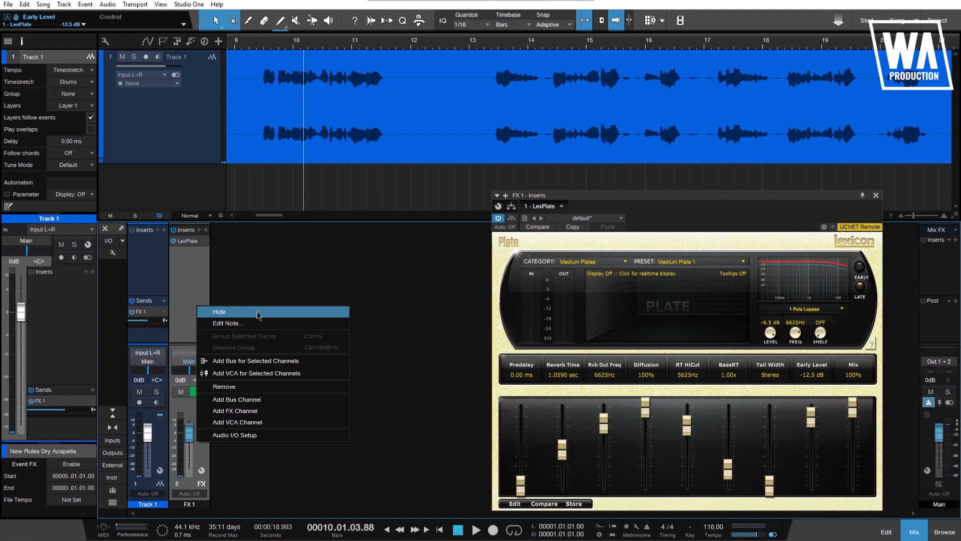
left_click(254, 389)
left_click(165, 314)
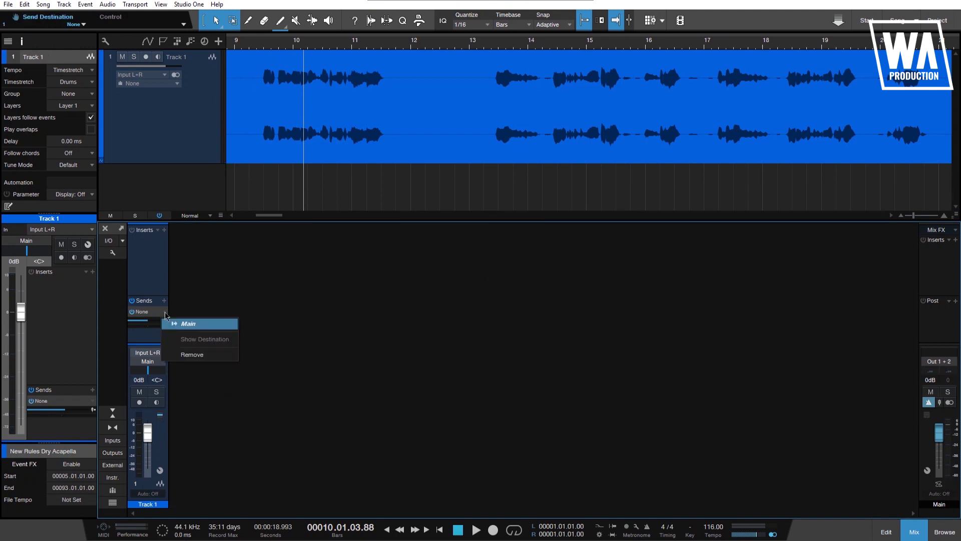
left_click(183, 354)
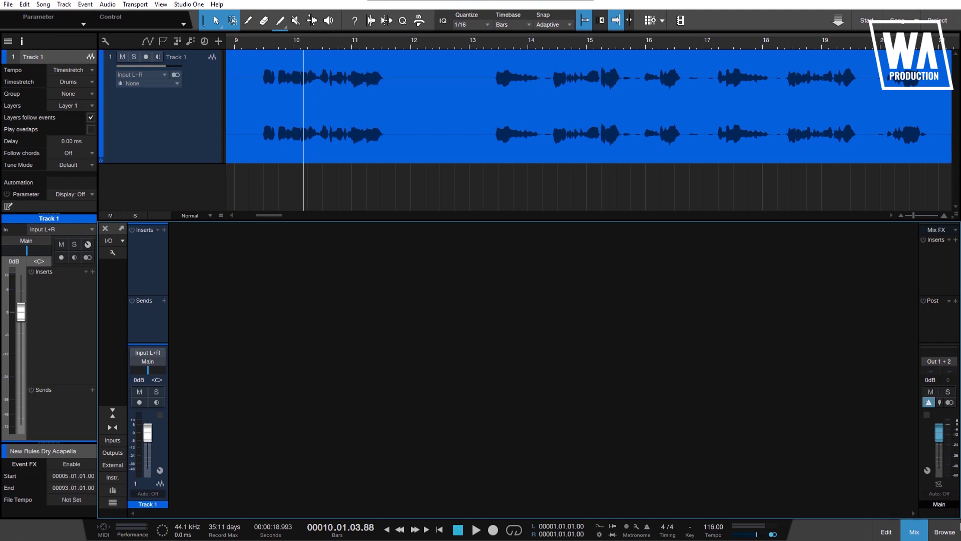
Step: Add FabFilter Pro-R from the effects browser as a new FX channel send on Track 1, then close its plug-in window
left_click(945, 531)
scroll(882, 329, "down", 8)
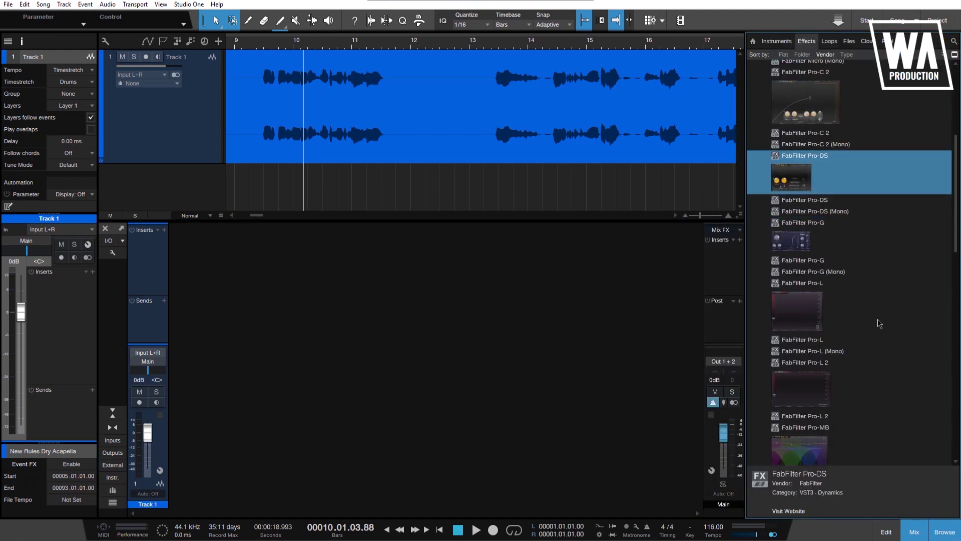
scroll(880, 323, "down", 4)
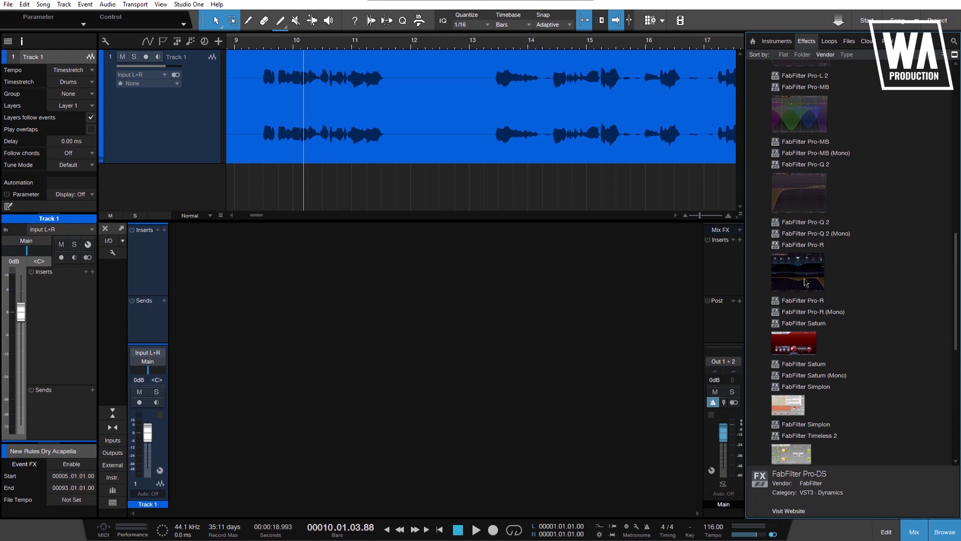
left_click(799, 270)
left_click_drag(799, 270, 158, 327)
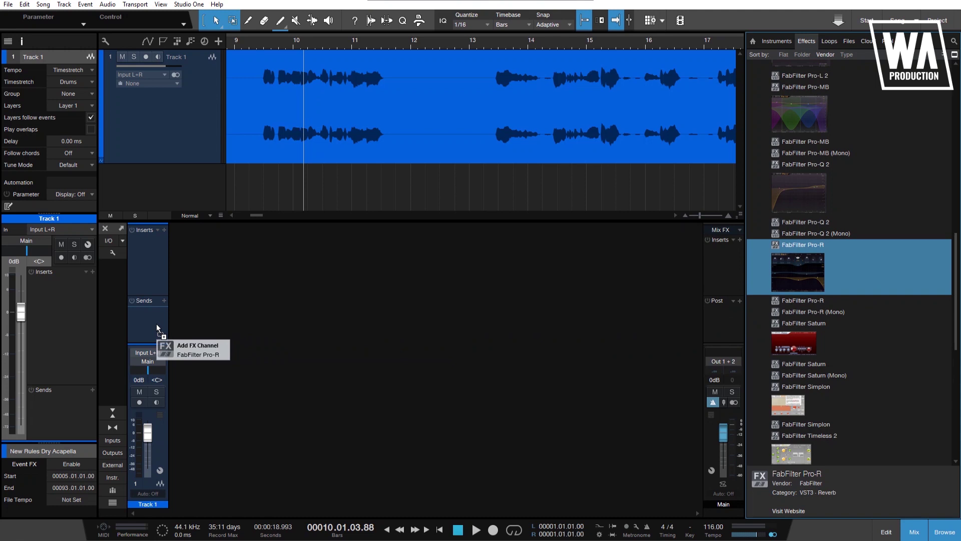
left_click_drag(157, 328, 154, 303)
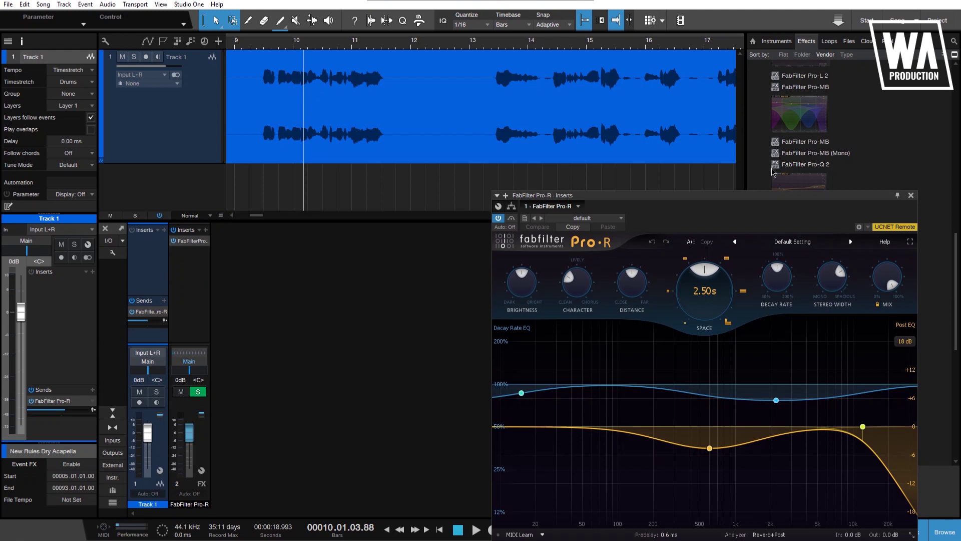
left_click_drag(747, 196, 673, 98)
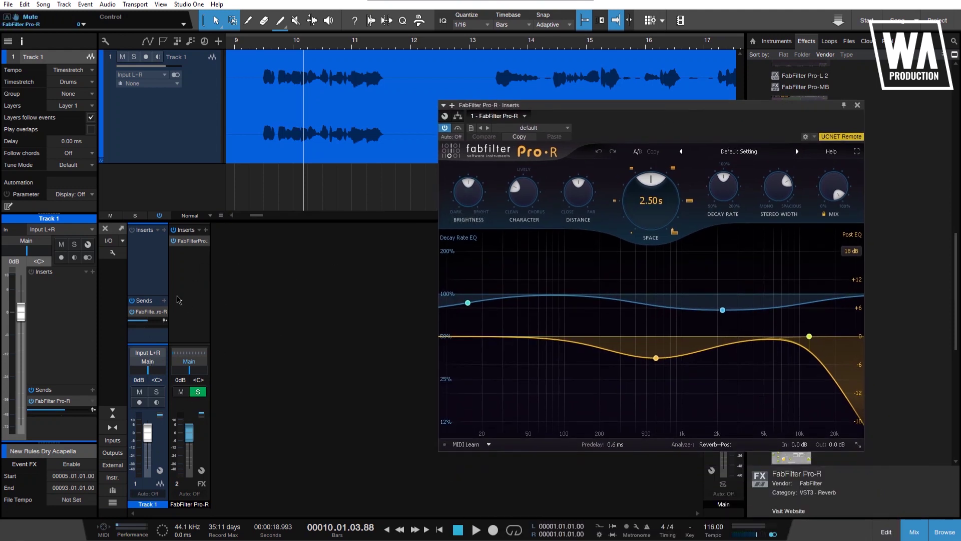
left_click(857, 105)
Step: Add iZotope's VocalSynth 2 from the effects browser as a second FX channel send on Track 1, and dismiss its separate presets window
scroll(901, 220, "down", 5)
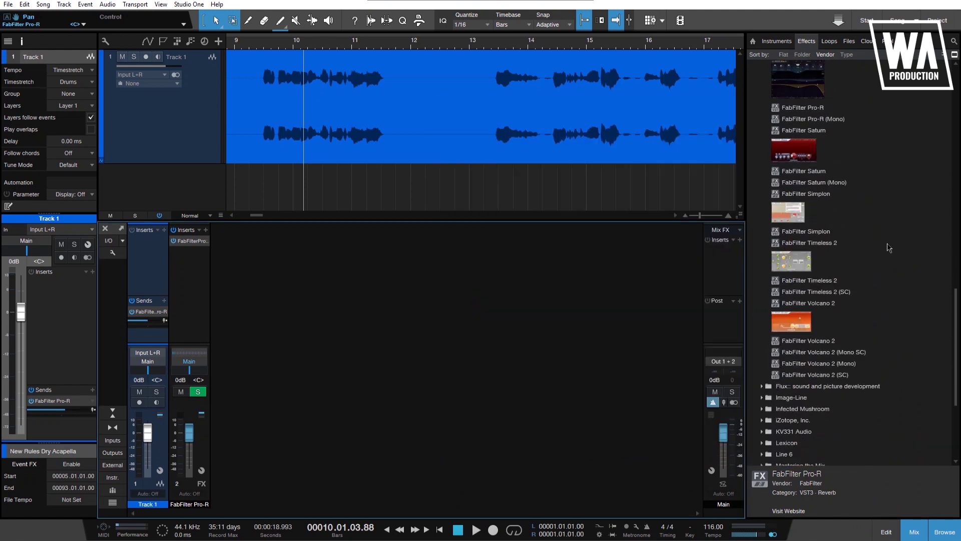
scroll(889, 248, "down", 6)
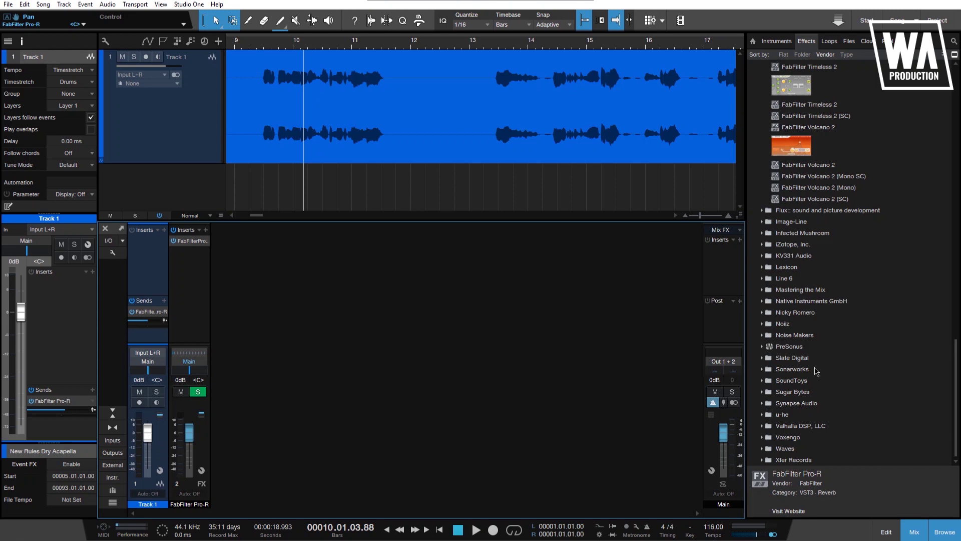
scroll(784, 359, "up", 5)
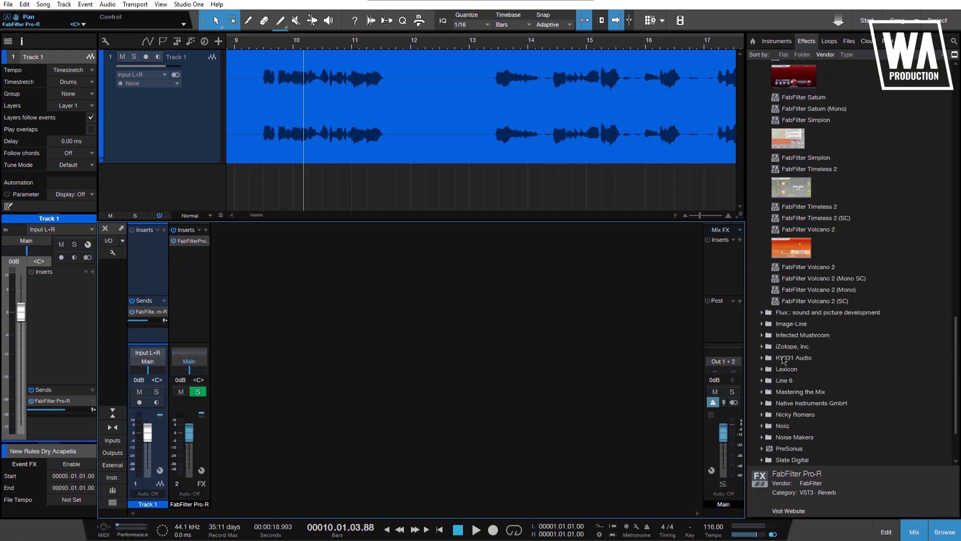
scroll(787, 356, "up", 20)
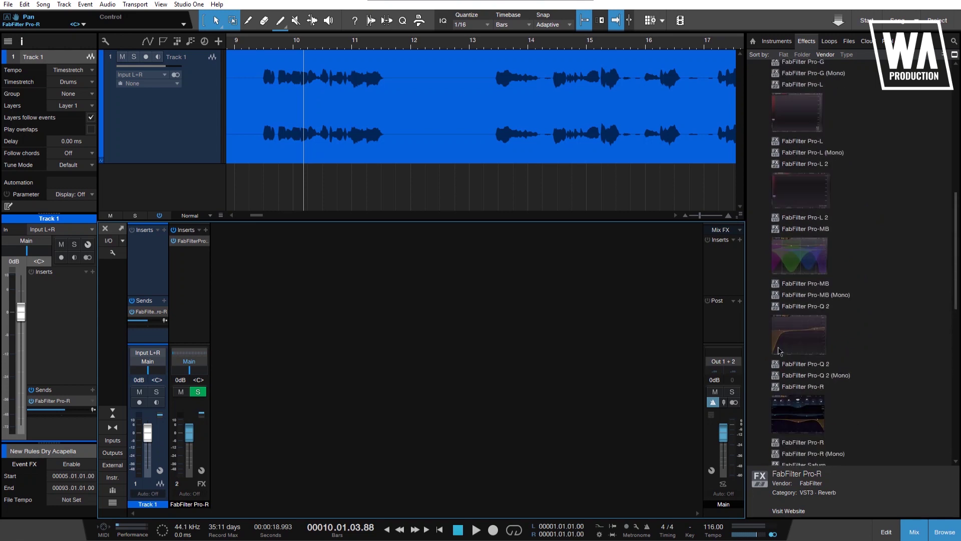
scroll(779, 351, "up", 3)
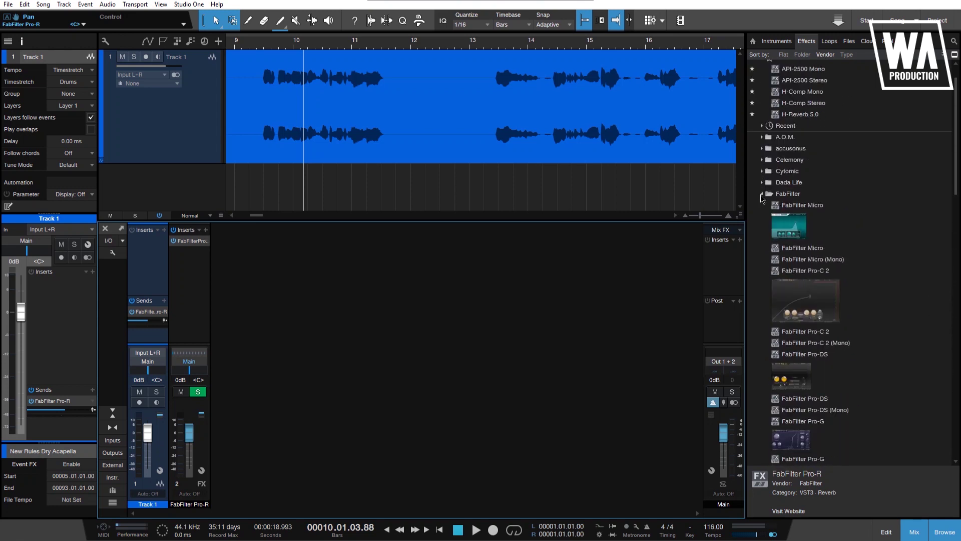
left_click(762, 194)
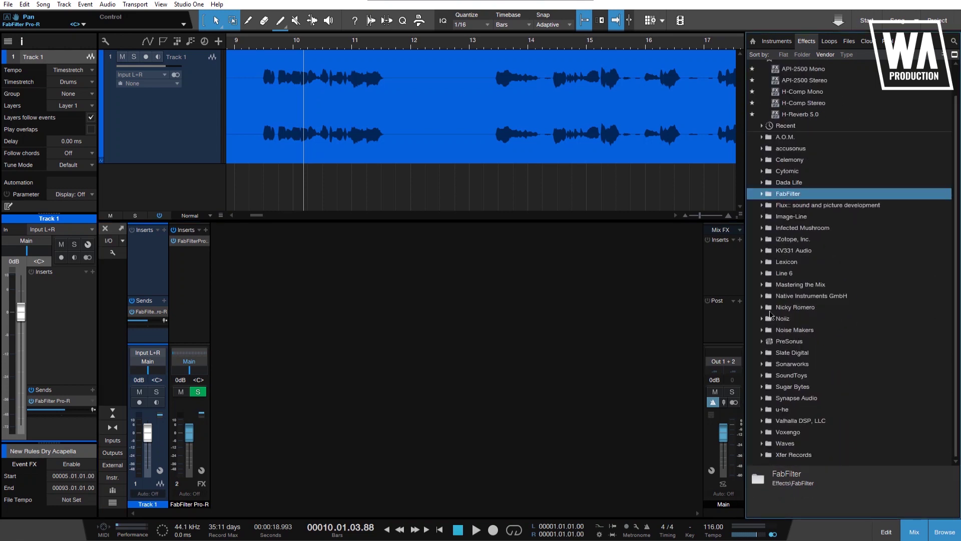
left_click(762, 240)
scroll(768, 256, "down", 2)
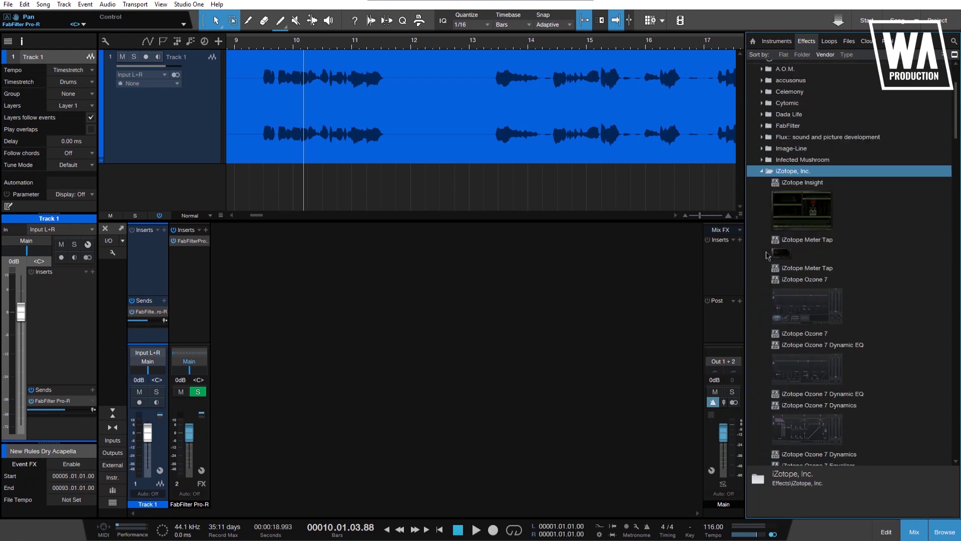
left_click_drag(959, 91, 944, 385)
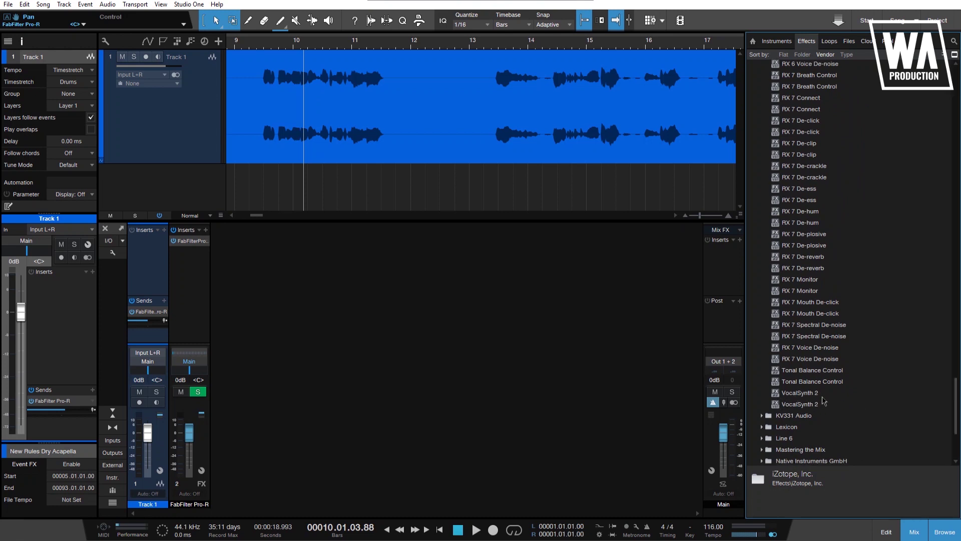
left_click_drag(806, 395, 145, 333)
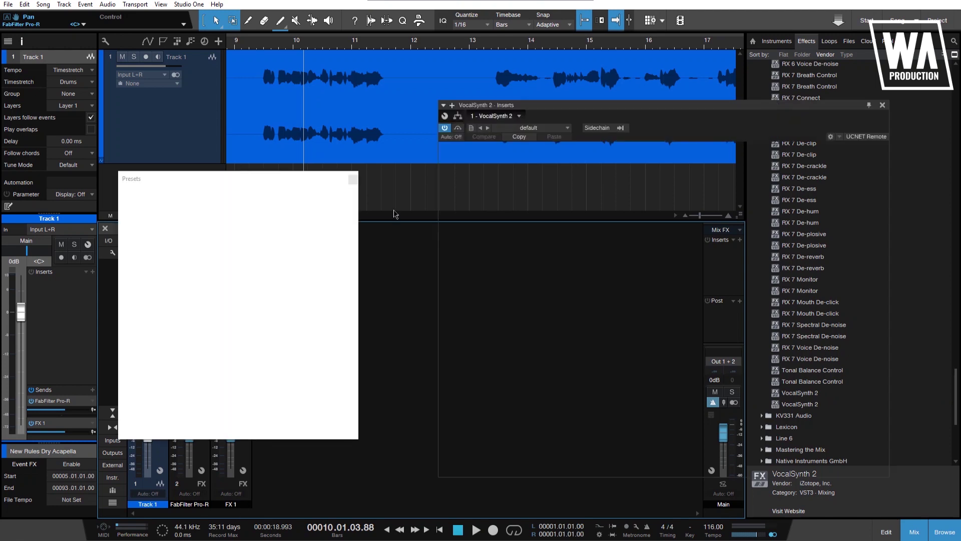
left_click(353, 179)
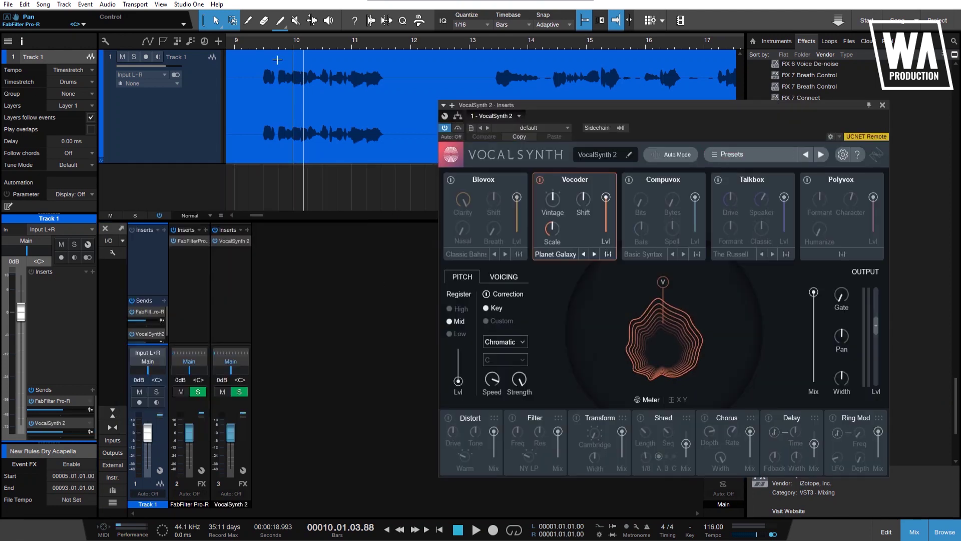
Step: Play back the vocal with both send effects from just after bar 9, and enlarge the mix console
left_click(264, 45)
key("space")
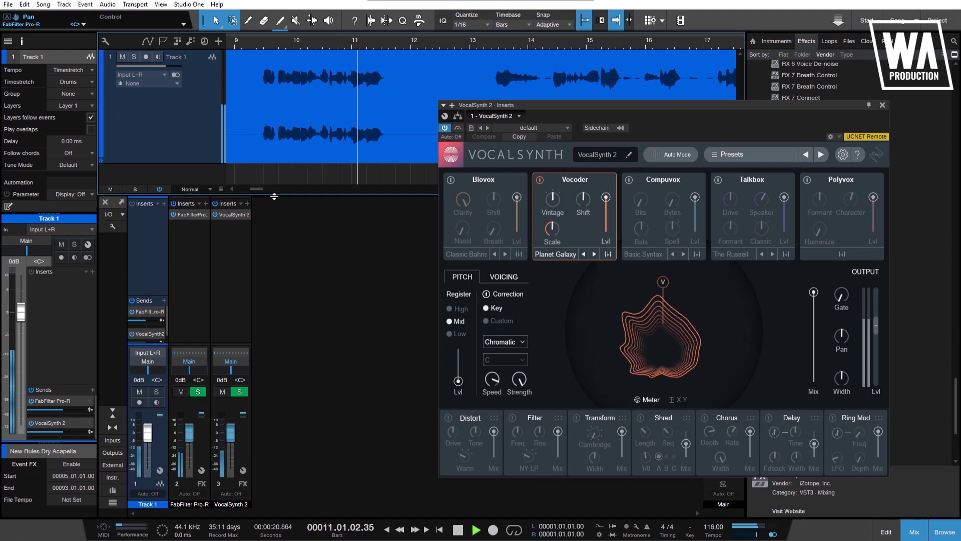
left_click_drag(274, 222, 274, 197)
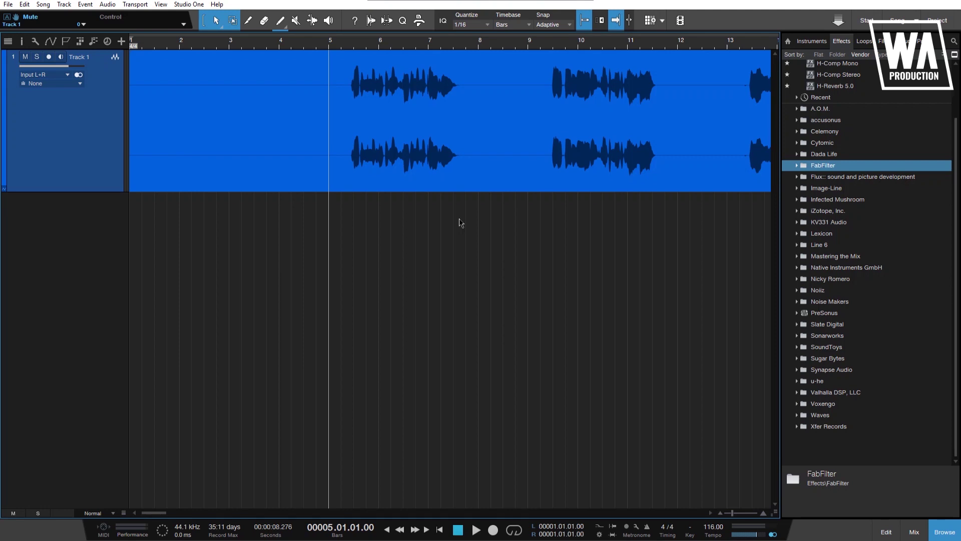
Step: Duplicate Track 1 completely with its vocal audio, and remove the duplicated Track 2
right_click(111, 165)
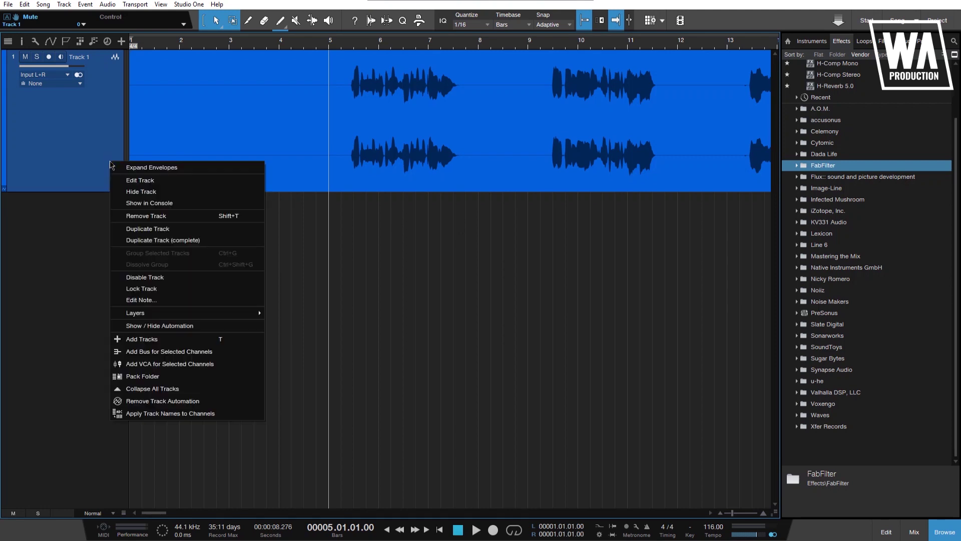
left_click(148, 241)
left_click_drag(105, 223, 104, 322)
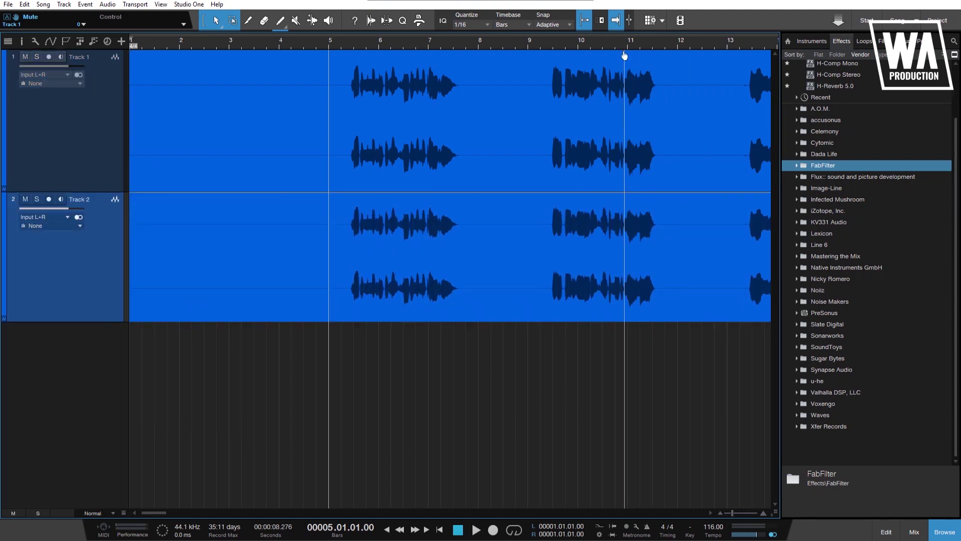
key("shift+f")
key("w")
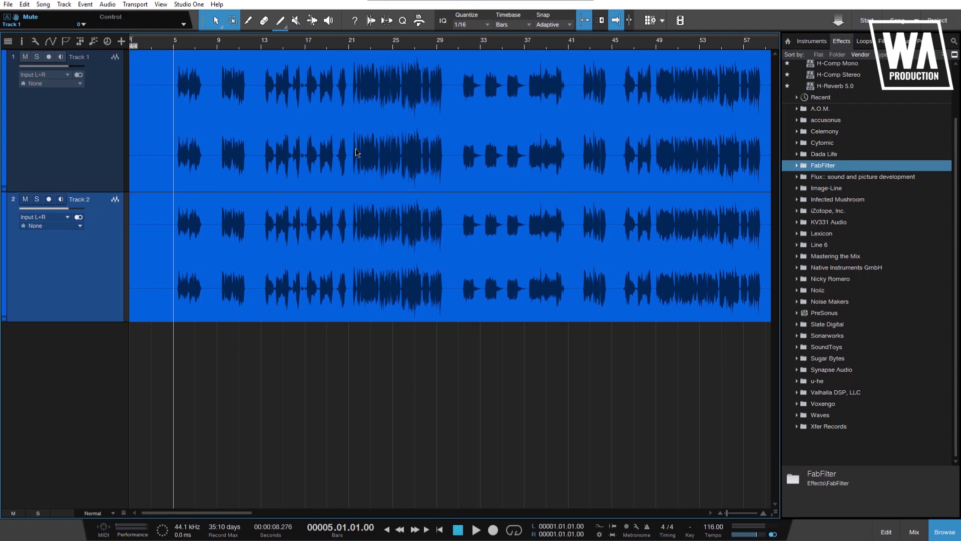
right_click(104, 256)
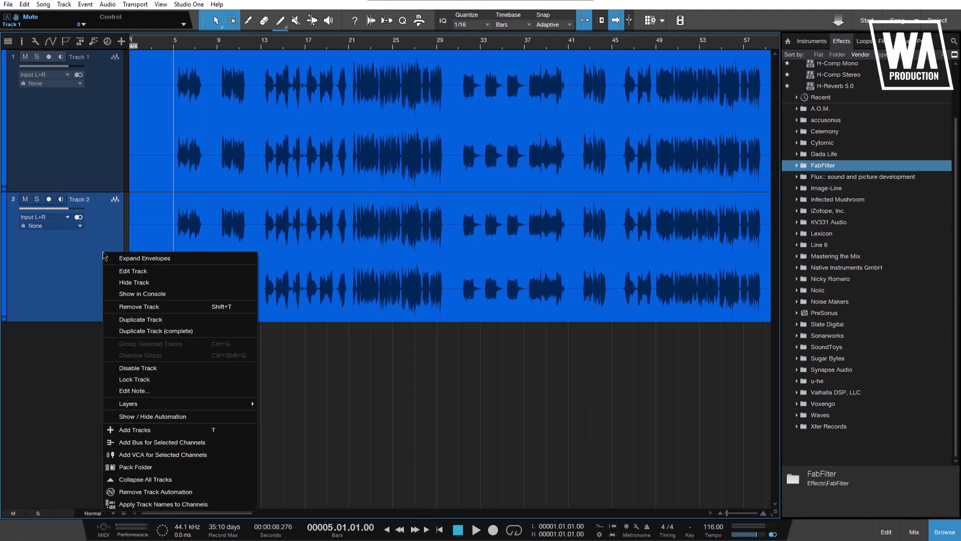
left_click(150, 307)
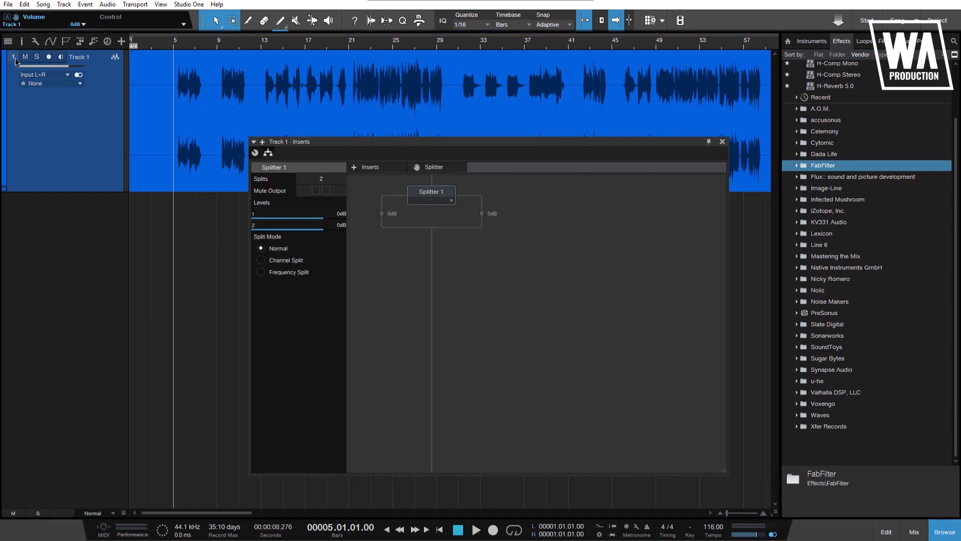
Step: Remove Splitter 1 from Track 1's inserts routing and place a new splitter in the empty signal path
left_click_drag(421, 147, 398, 137)
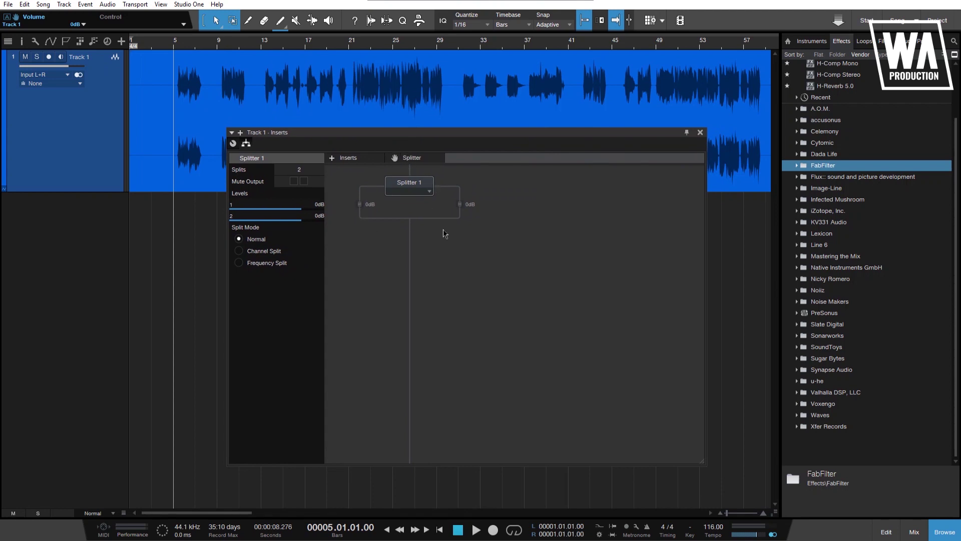
left_click(429, 191)
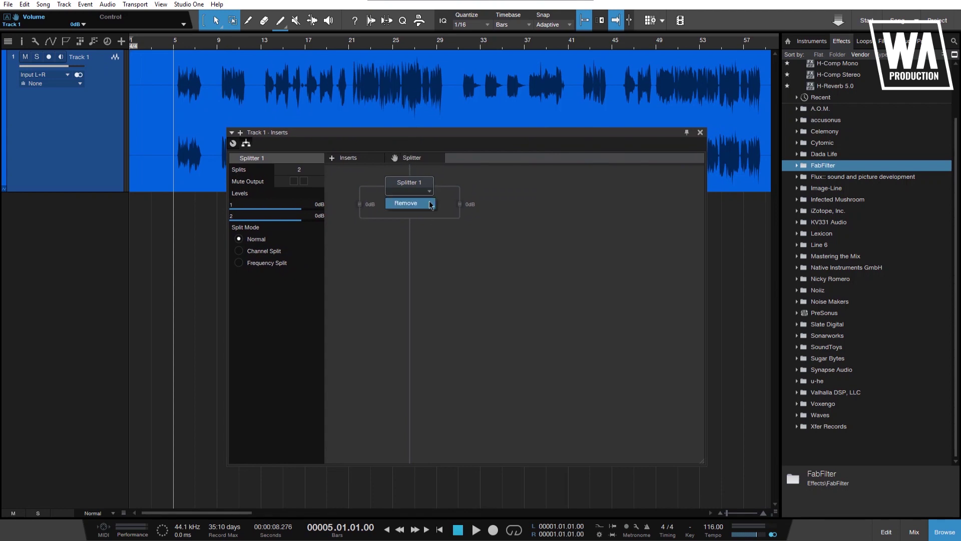
left_click(430, 204)
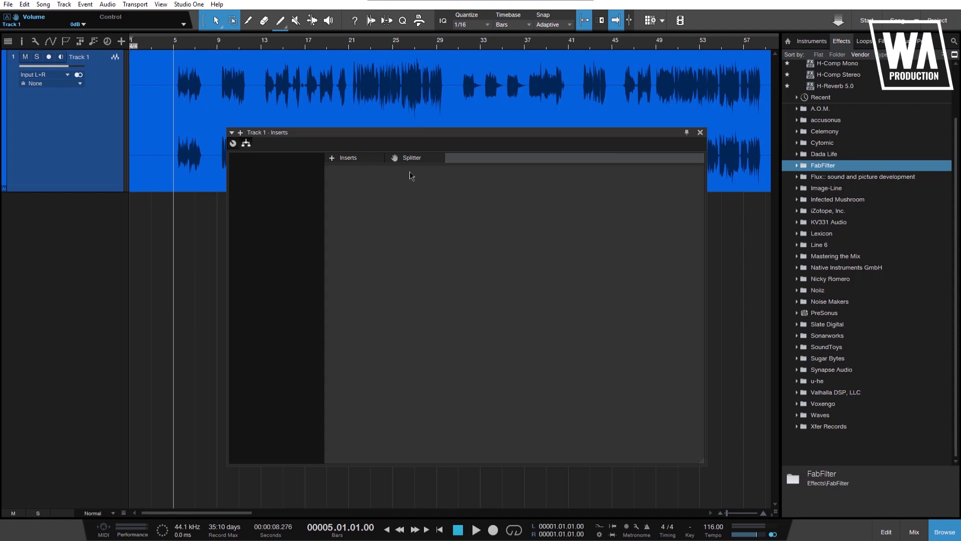
left_click_drag(395, 159, 455, 254)
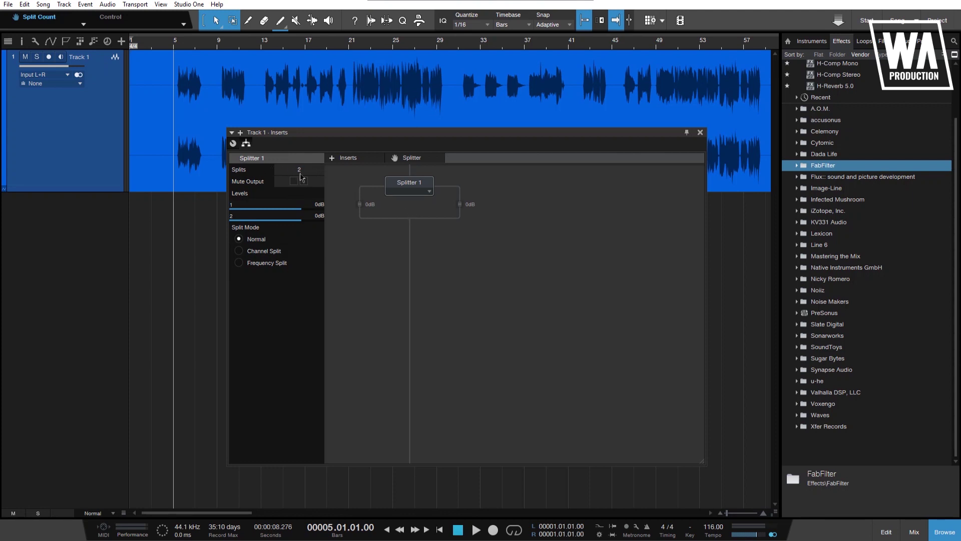
Step: Set the splitter to 4 and then 5 splits, and lower the first four split levels to about -6.9, -5.5, -9.1 and -4.7 dB
type("4")
key("Return")
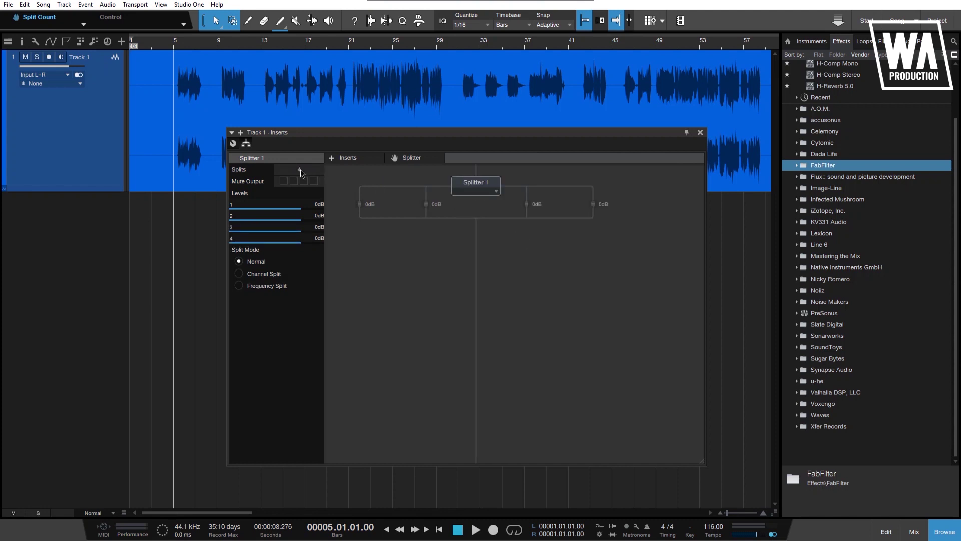
type("5")
key("Return")
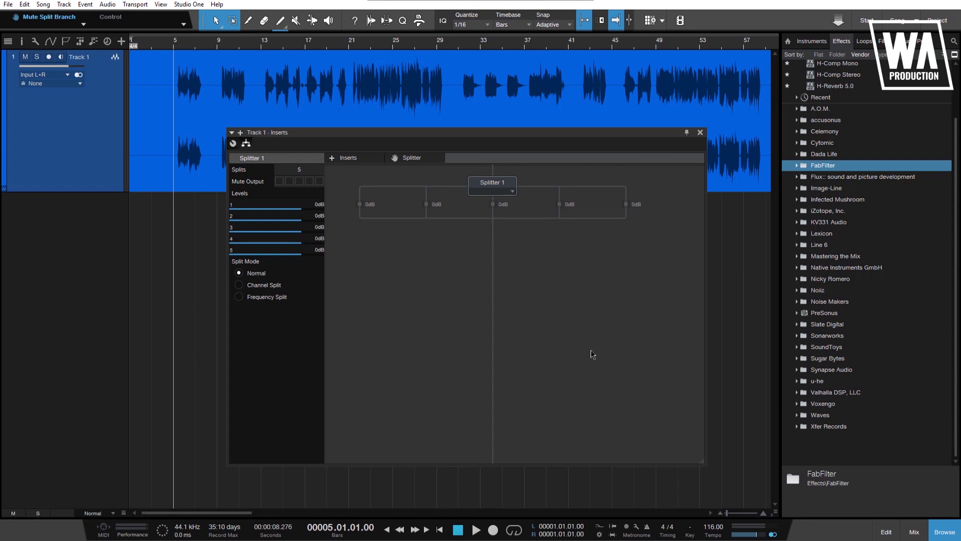
left_click_drag(302, 213, 291, 244)
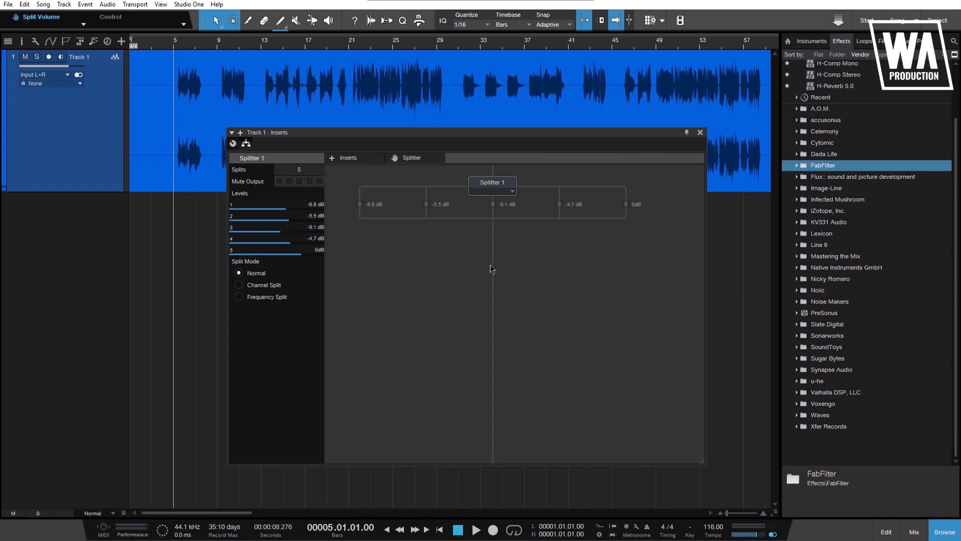
Step: Set the splitter to 2 splits and add FabFilter Pro-C 2 from the effects browser to the first branch
left_click(796, 165)
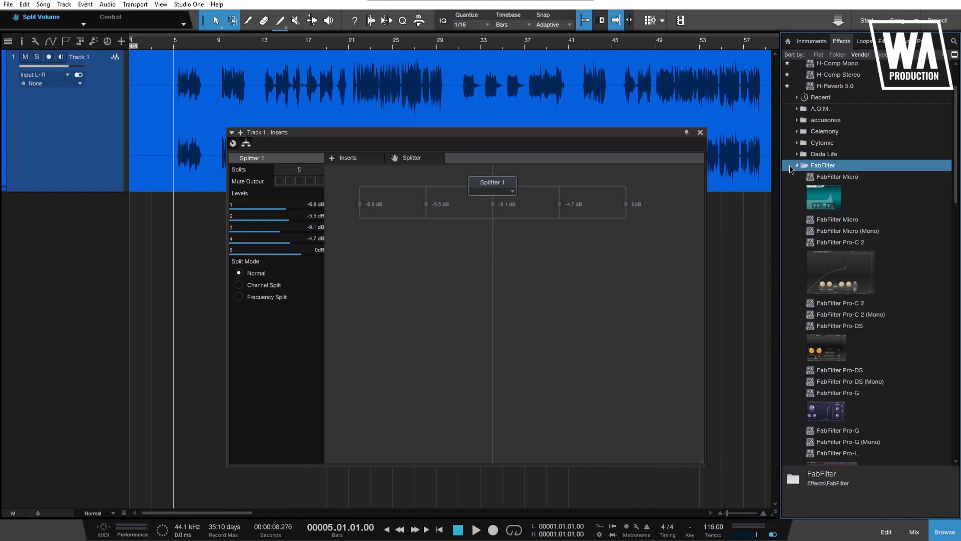
left_click(307, 168)
type("2")
key("Return")
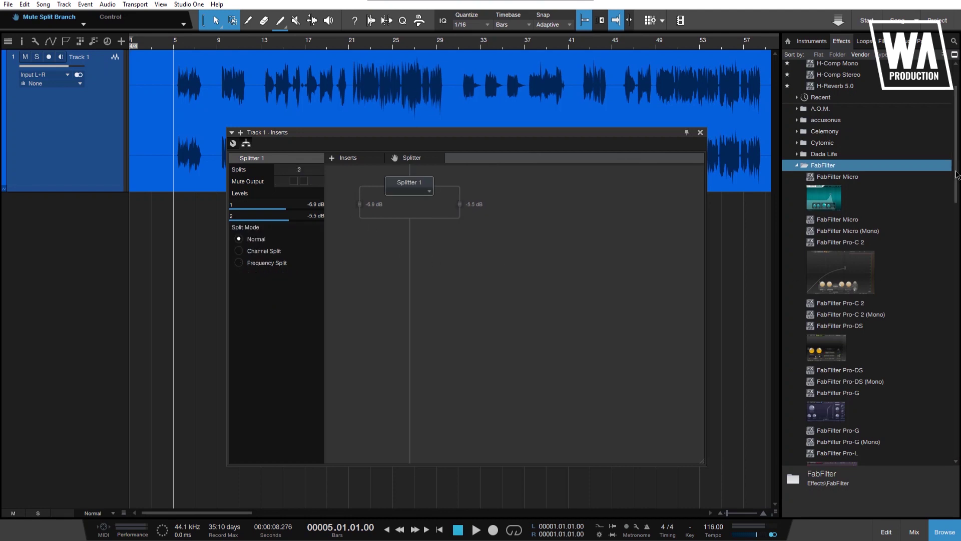
scroll(852, 162, "down", 3)
left_click_drag(853, 161, 365, 209)
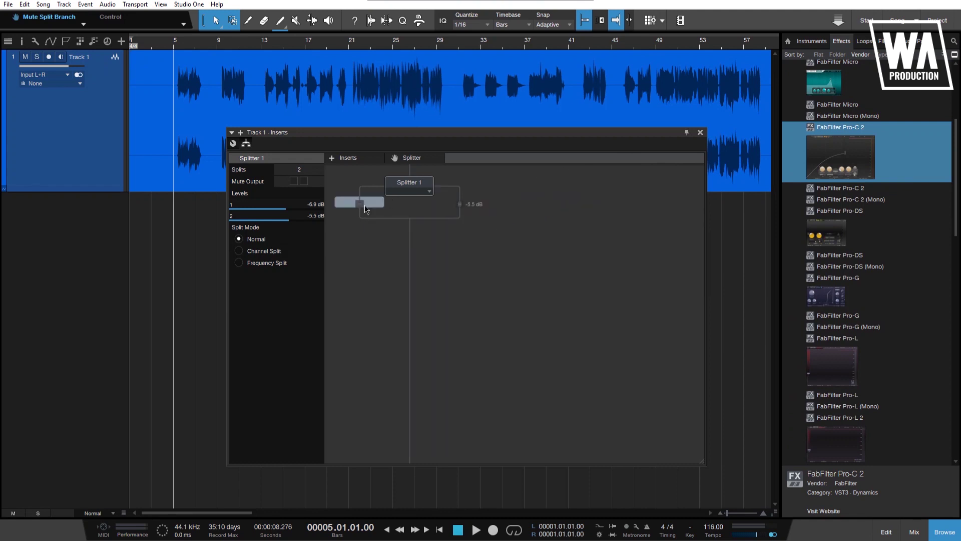
Step: Add Cytomic's The Glue 64 from the effects browser to the splitter's second branch
left_click_drag(955, 228, 940, 99)
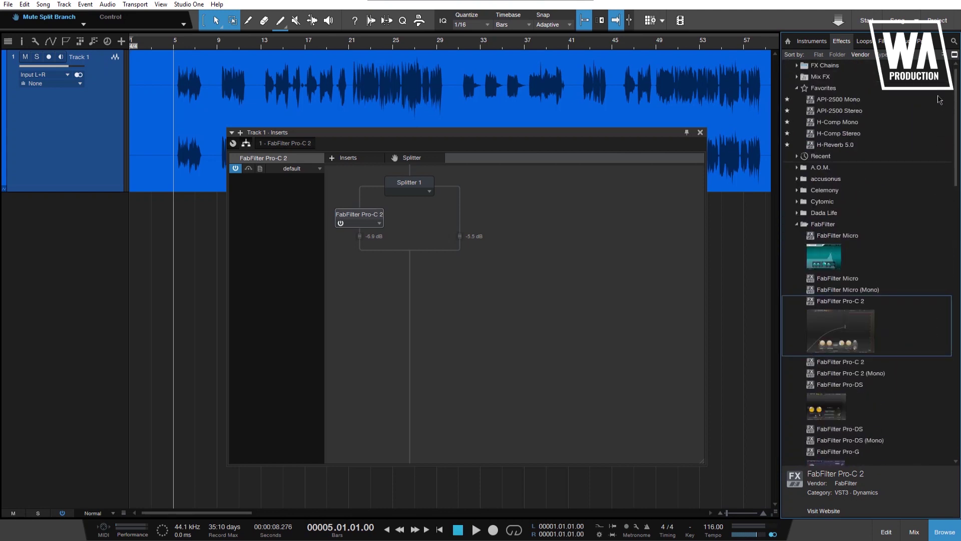
left_click(797, 202)
left_click_drag(824, 243, 465, 222)
left_click_drag(539, 134, 557, 155)
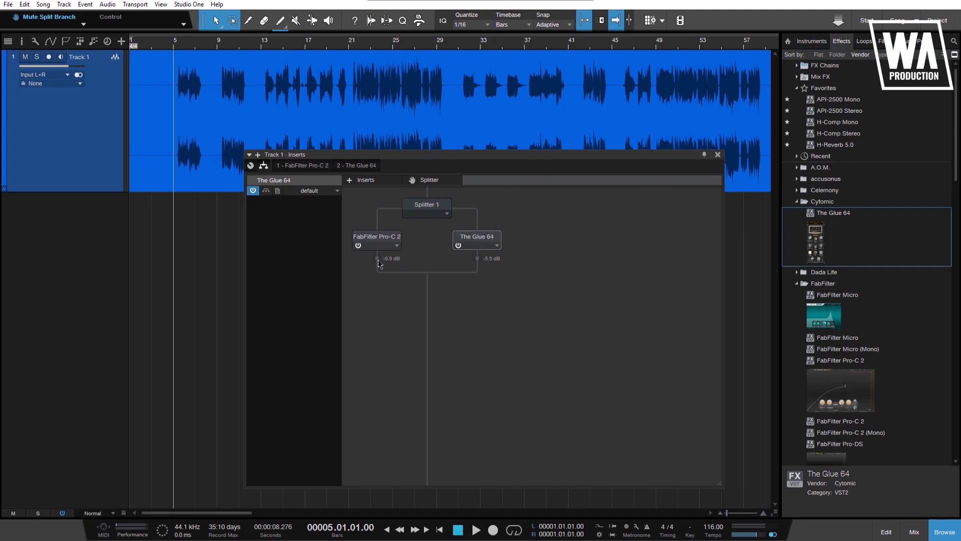
Step: Set the branch levels to about -0.2 dB under FabFilter Pro-C 2 and -1.1 dB under The Glue 64
mouse_move(380, 264)
left_mouse_down()
mouse_move(377, 245)
mouse_move(373, 281)
mouse_move(372, 232)
mouse_move(369, 257)
left_mouse_up()
mouse_move(477, 259)
left_mouse_down()
mouse_move(476, 302)
mouse_move(477, 265)
left_mouse_up()
left_click_drag(574, 159, 567, 140)
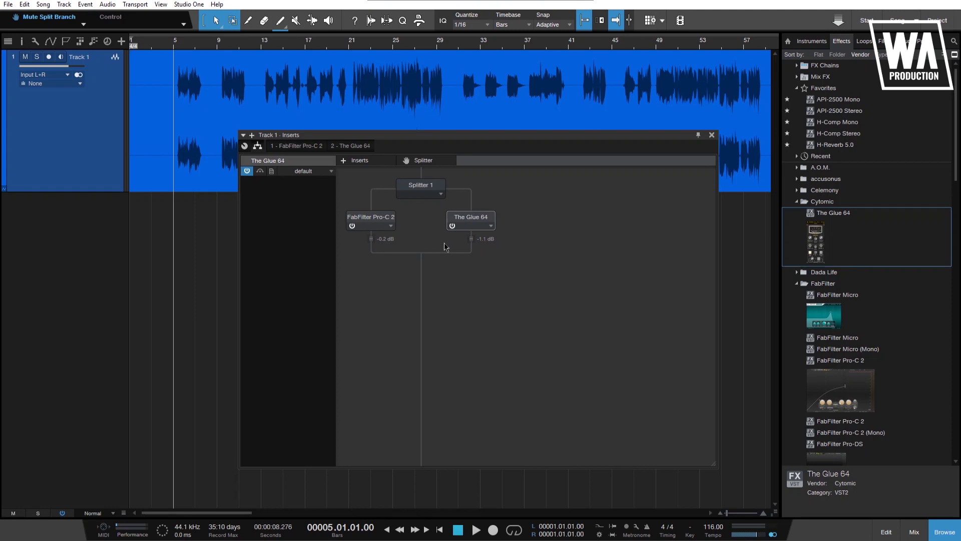
Step: Find Mixtool by searching the inserts for "mixtool" and place it after FabFilter Pro-C 2 on the first branch
left_click(344, 161)
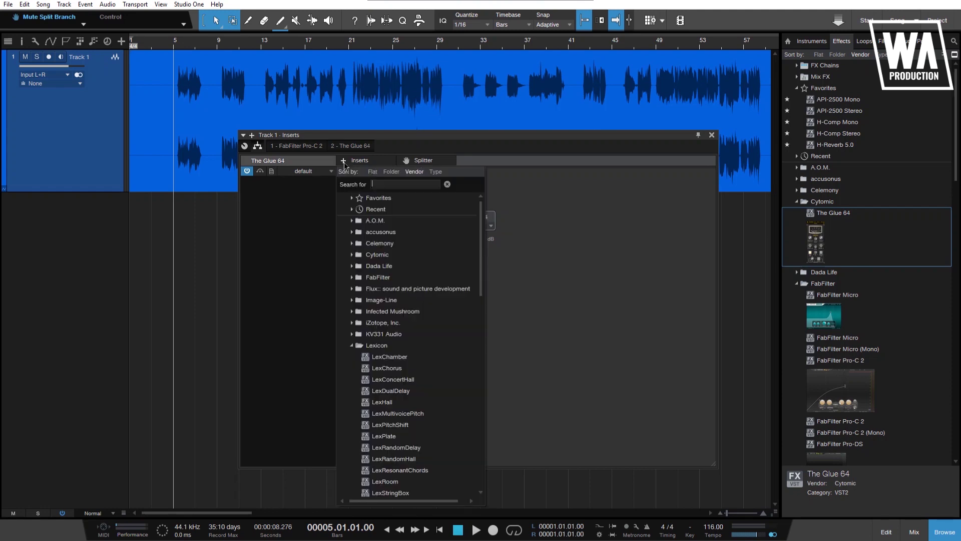
type("mixtool")
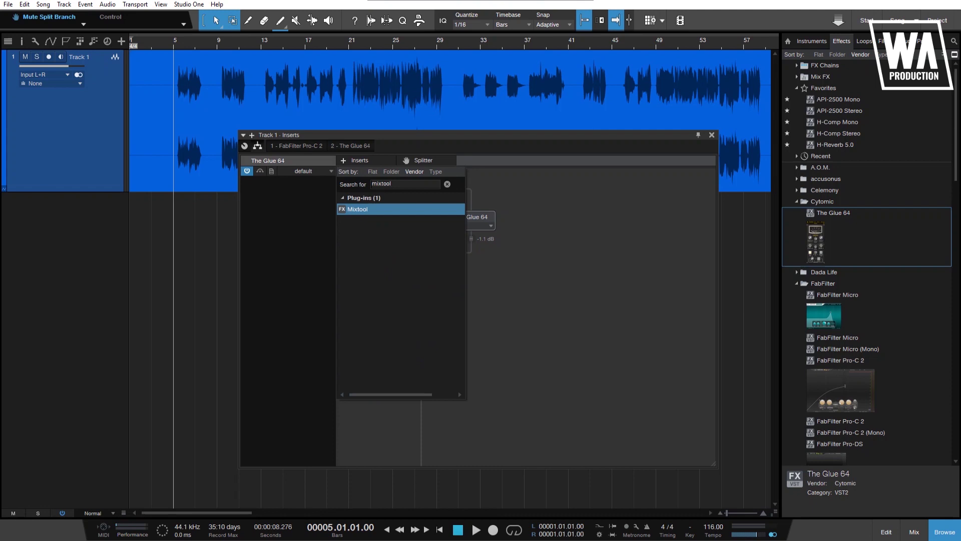
double_click(352, 209)
left_click_drag(429, 287, 378, 242)
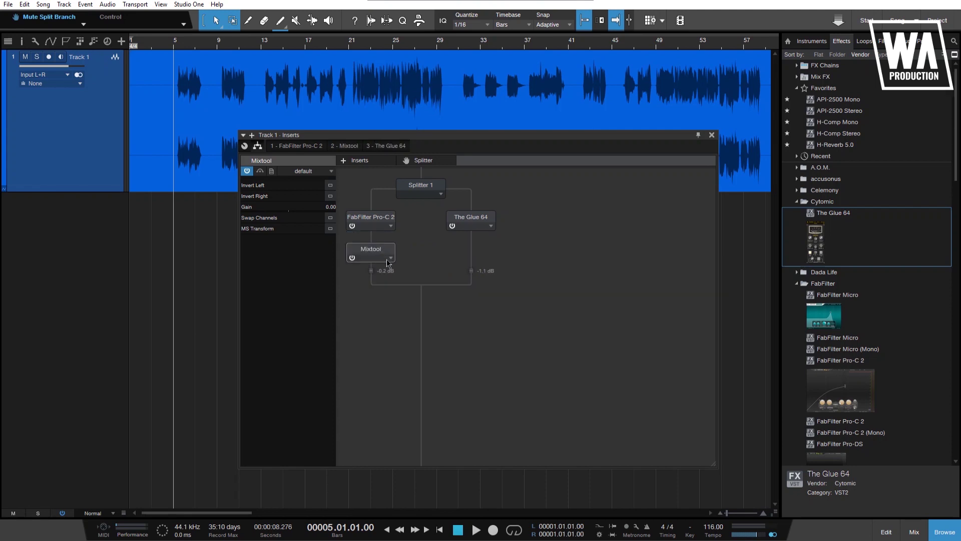
Step: Show Mixtool's Gain automation on Track 1 and draw a dip starting at bar 21, lowest near bar 23 and returning to 0 dB near bar 31
double_click(377, 253)
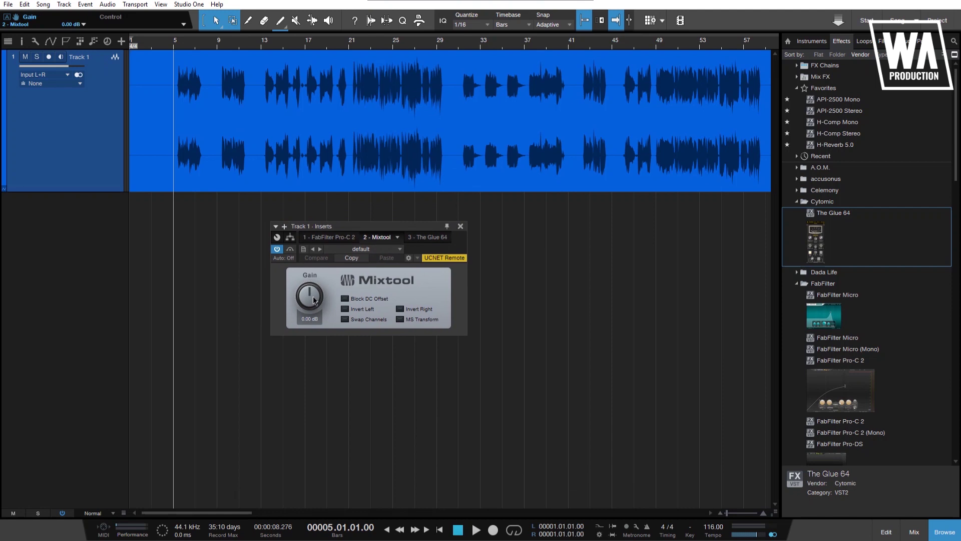
right_click(315, 300)
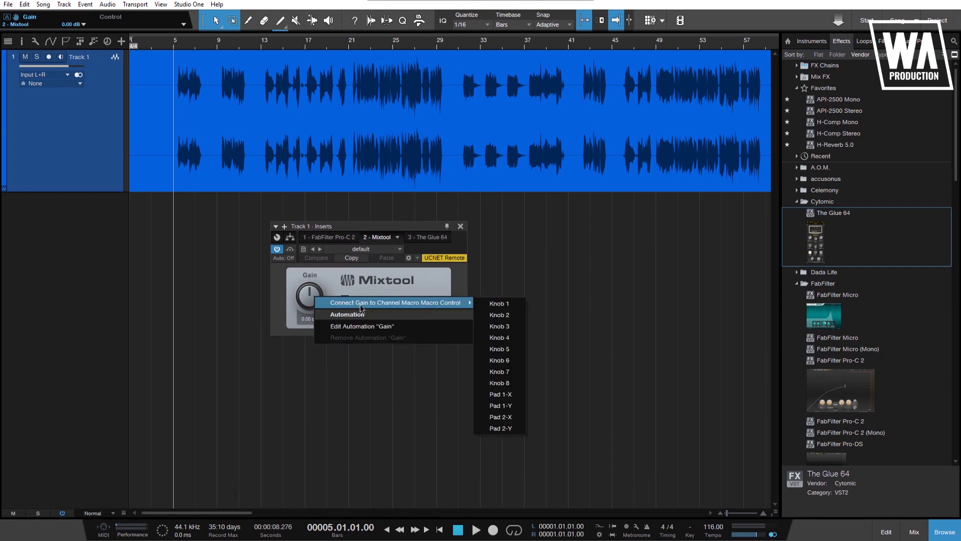
left_click(361, 326)
left_click(348, 121)
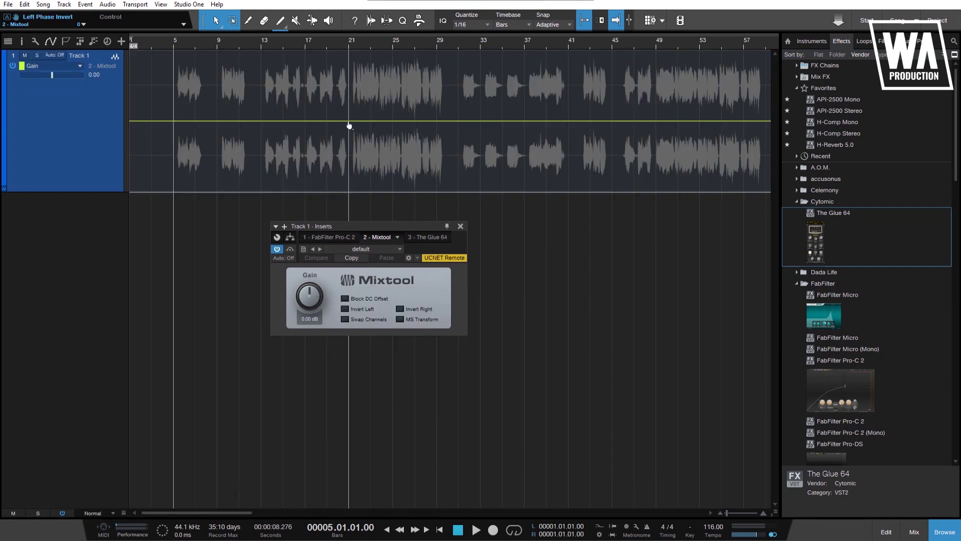
mouse_move(360, 125)
left_mouse_down()
mouse_move(371, 156)
mouse_move(458, 121)
left_mouse_up()
Step: Return to Track 1's inserts routing view and place its window below the automation curve
double_click(11, 56)
double_click(12, 55)
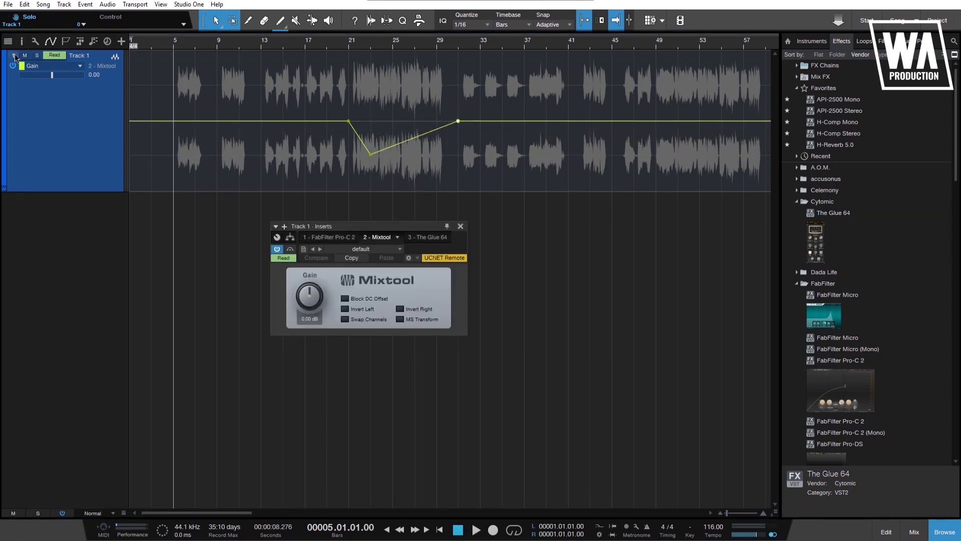
left_click(289, 235)
left_click_drag(389, 230, 295, 176)
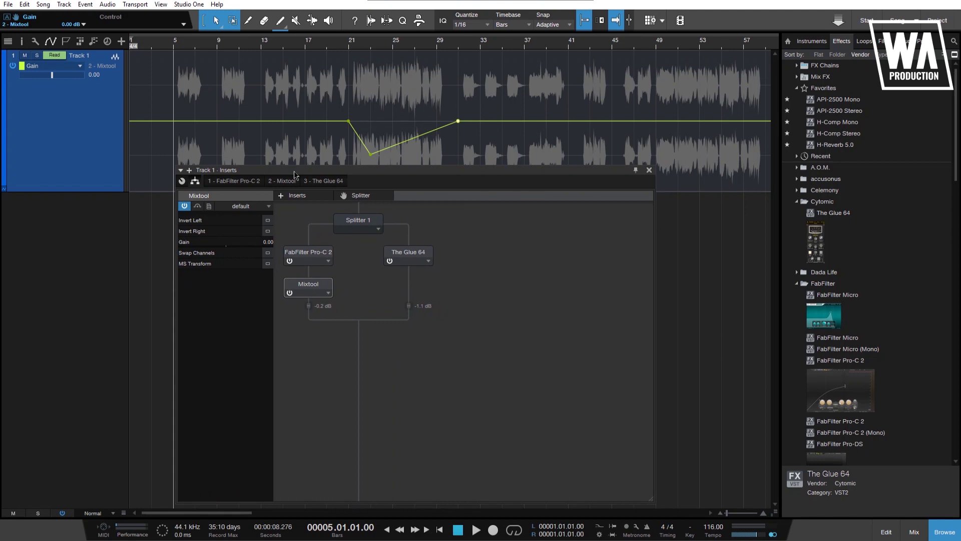
left_click_drag(294, 175, 294, 190)
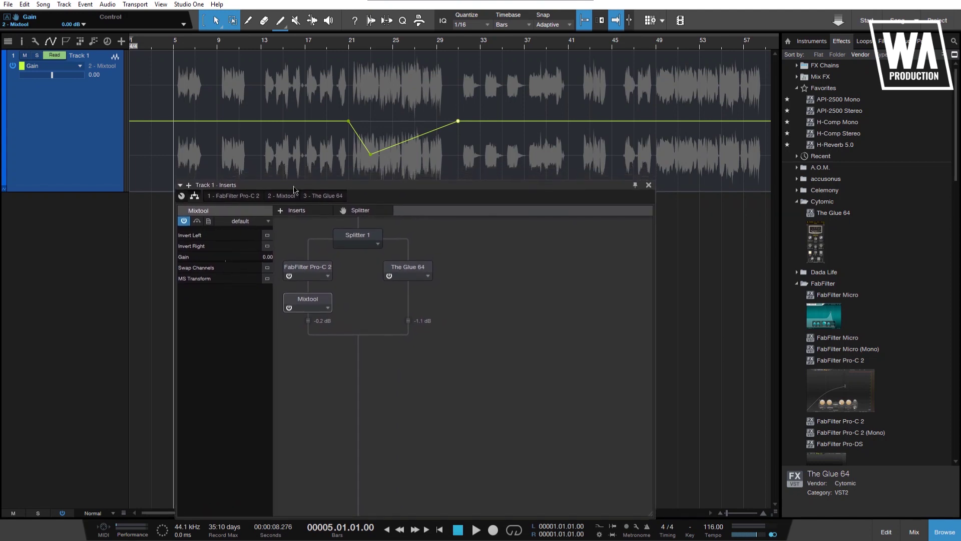
Step: Play back the vocal from about bar 19 while bypassing The Glue 64 and switching it back on
left_click(330, 44)
key("space")
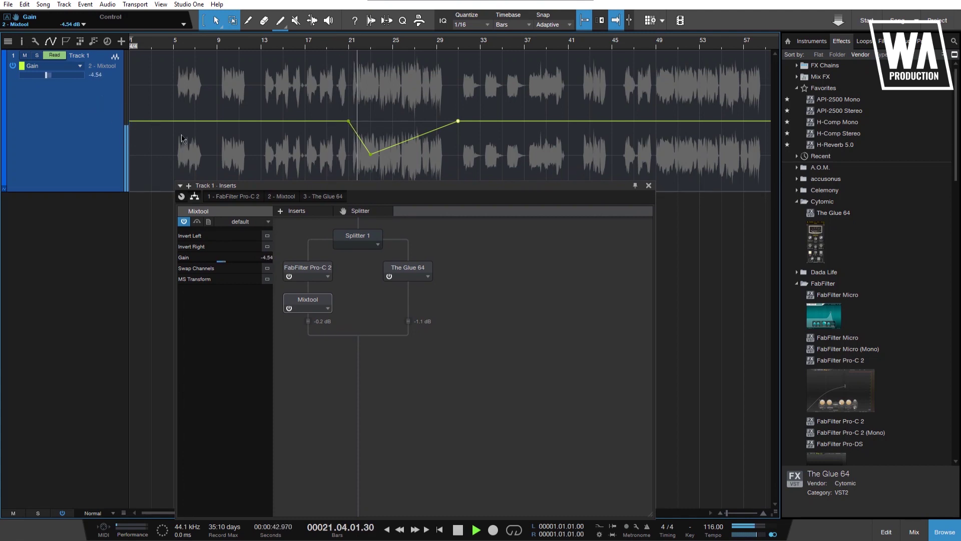
left_click(389, 276)
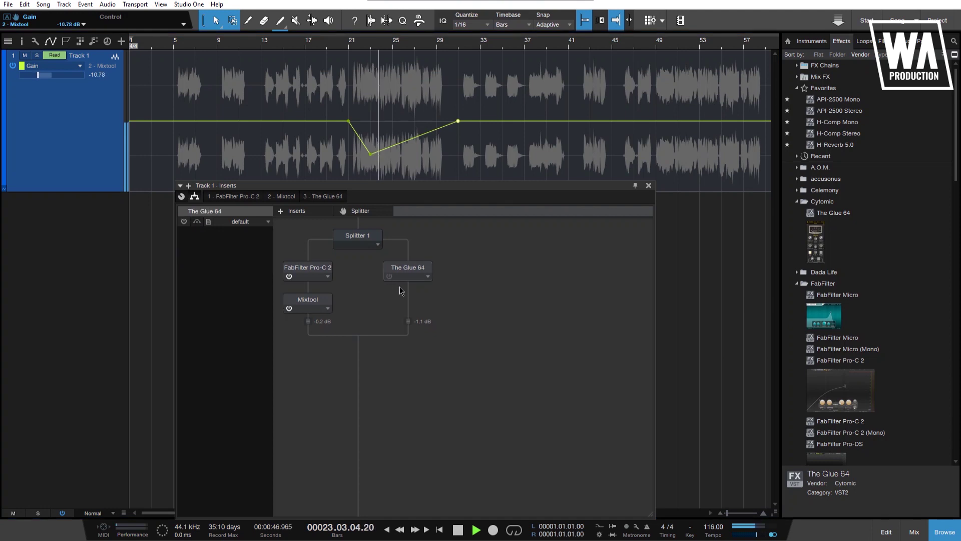
left_click(389, 276)
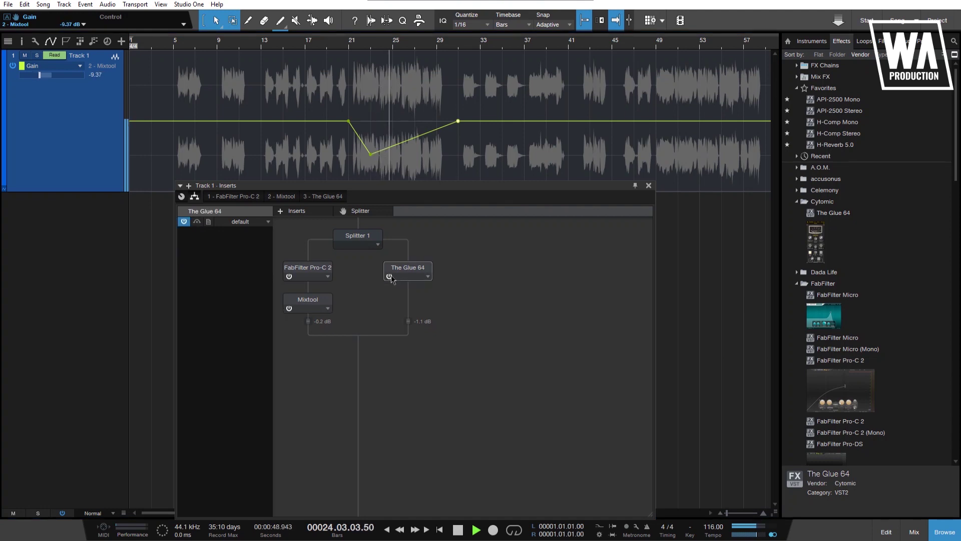
Step: Lower the level of The Glue 64's branch to -∞ dB, and open Mixtool on the other branch
left_click_drag(409, 320, 409, 347)
left_click_drag(408, 376, 399, 481)
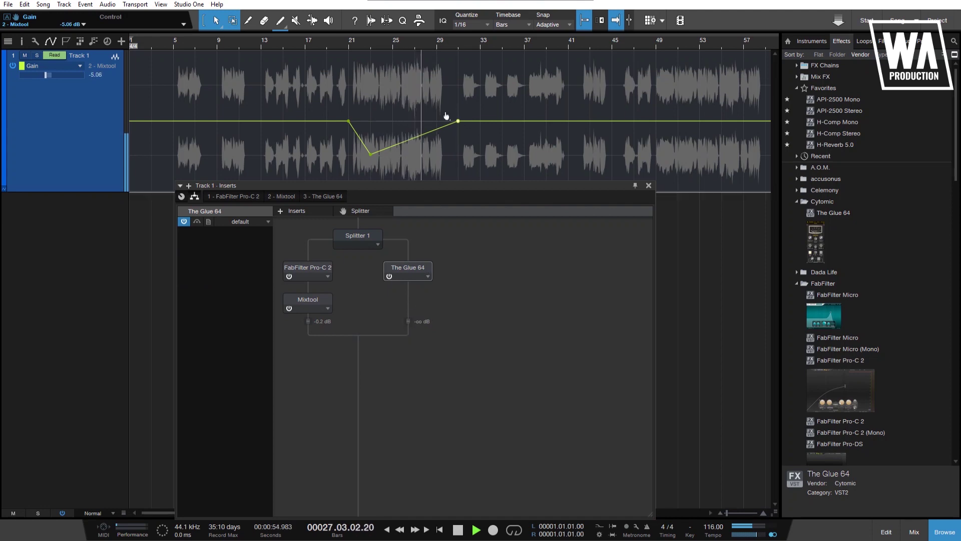
left_click(310, 300)
double_click(311, 301)
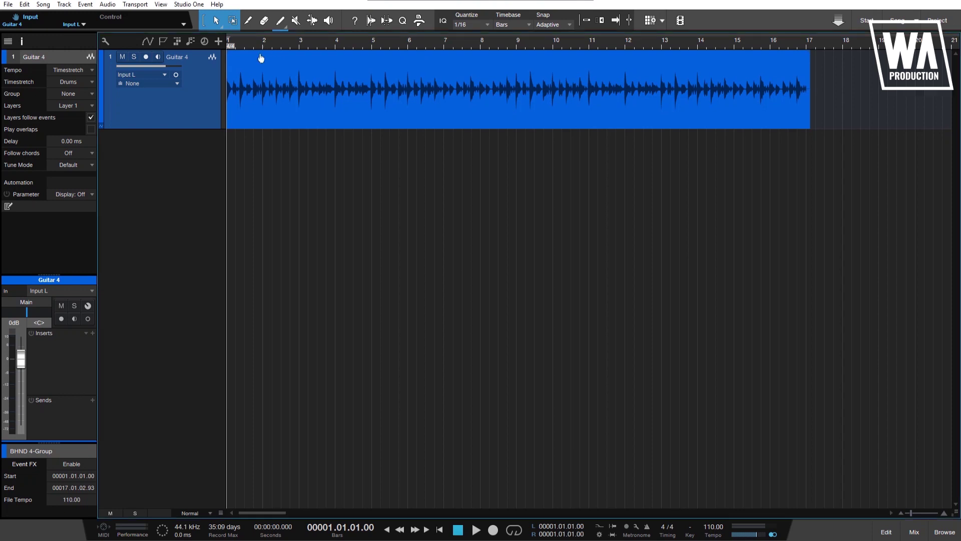
Step: Play back the Guitar 4 track from just after bar 5
key("e")
key("e")
key("e")
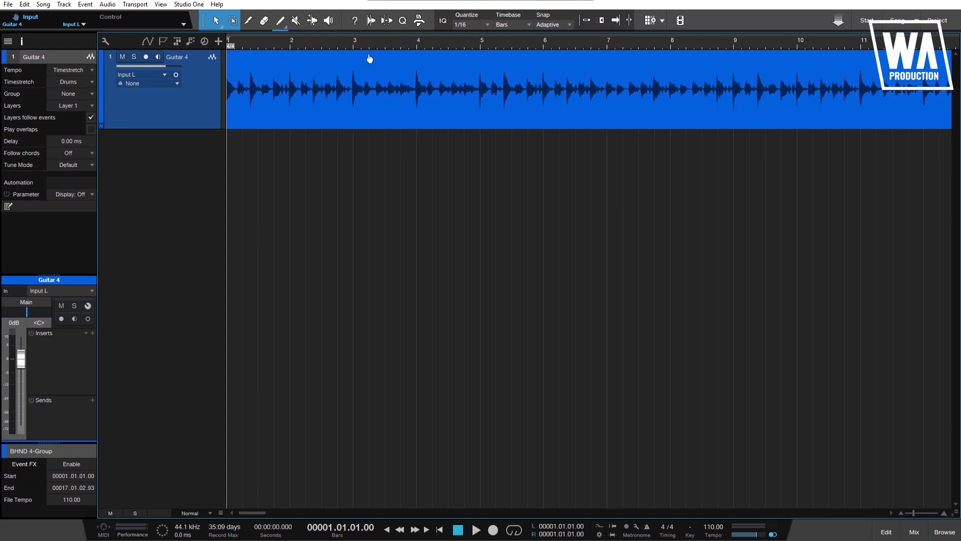
key("w")
key("w")
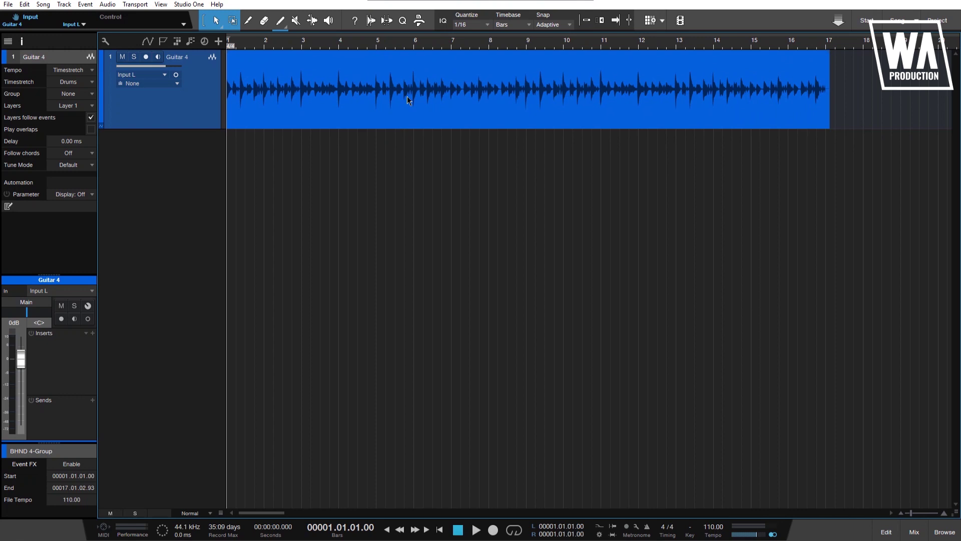
left_click(390, 43)
key("space")
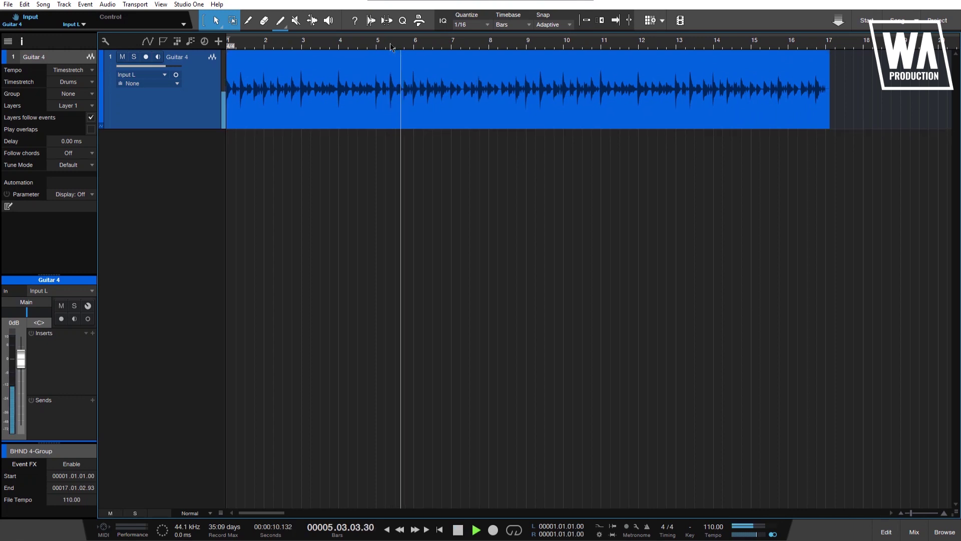
Step: Stop playback and duplicate the Guitar 4 track together with its audio event
key("space")
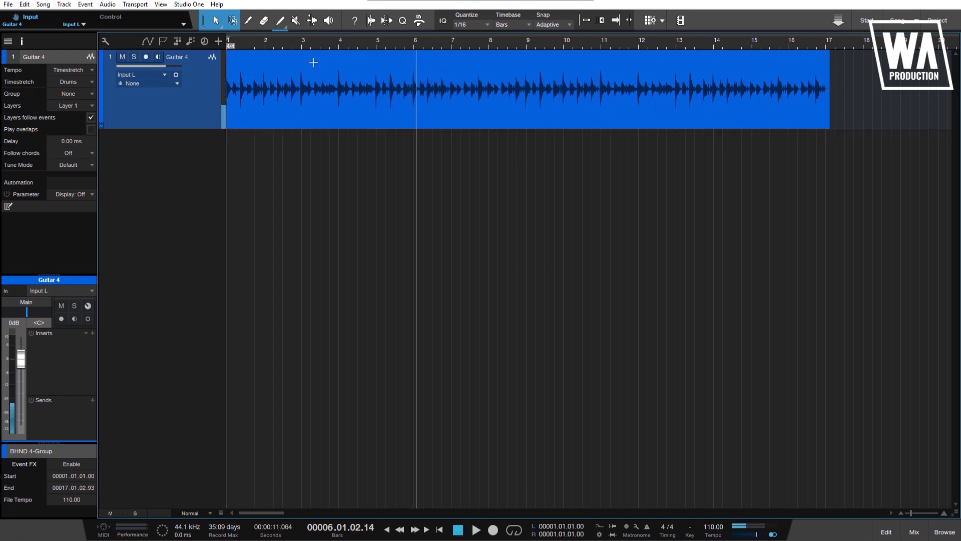
right_click(178, 94)
left_click(235, 169)
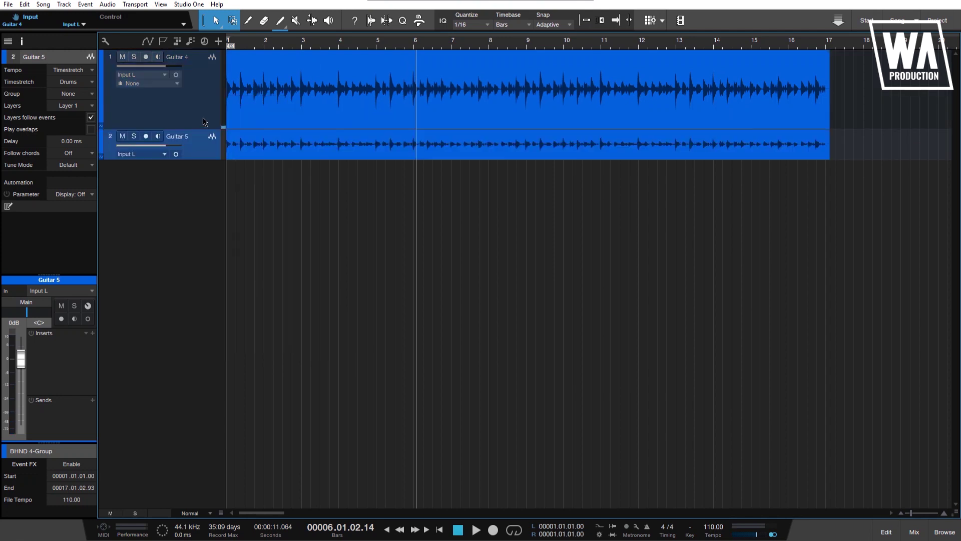
Step: Pan the duplicated guitar track hard right and Guitar 4 to L93, and make the duplicate's lane as tall as Guitar 4's
left_click_drag(27, 313, 99, 318)
left_click(191, 156)
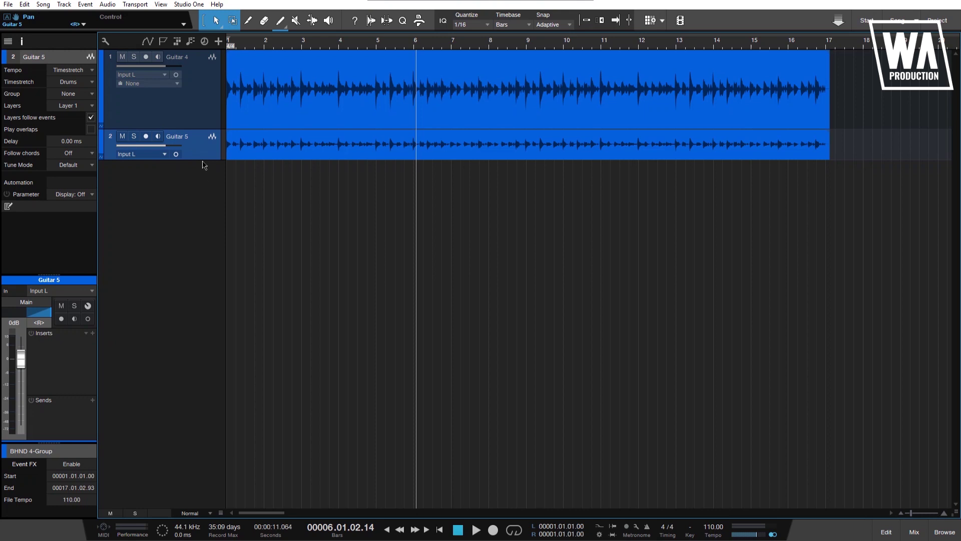
left_click_drag(202, 159, 200, 216)
Step: Try shifting the Guitar 4 event slightly later than Guitar 5, and move it back to the start of bar 1
scroll(249, 159, "up", 10)
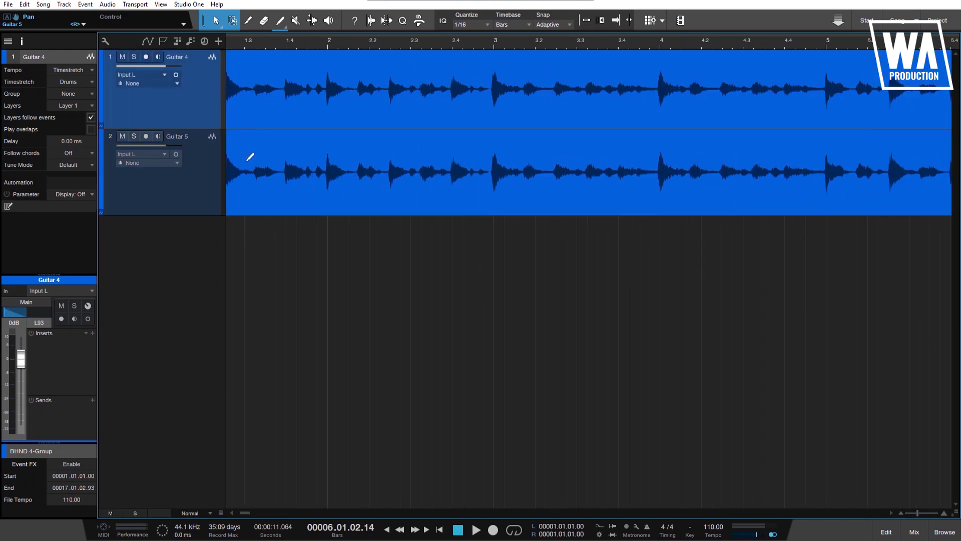
scroll(249, 163, "left", 10)
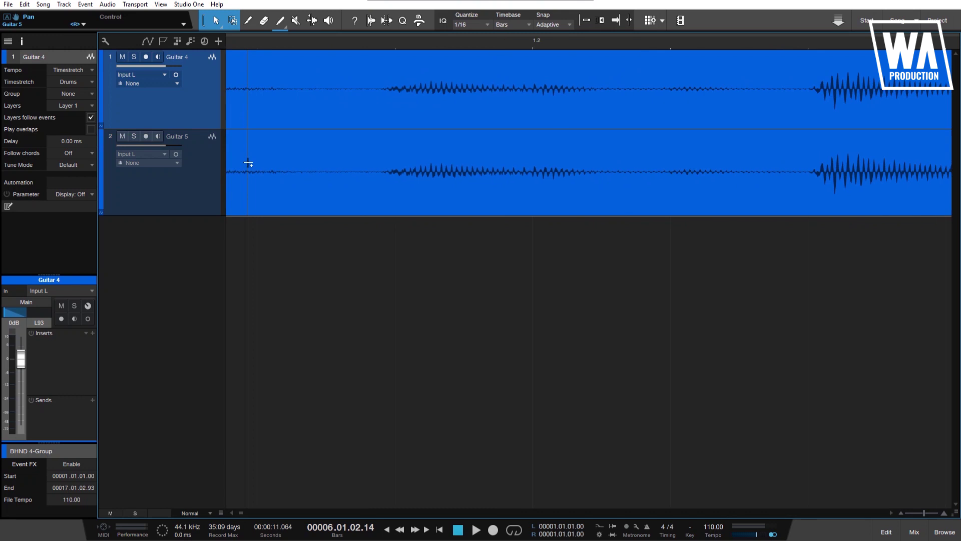
scroll(248, 163, "up", 5)
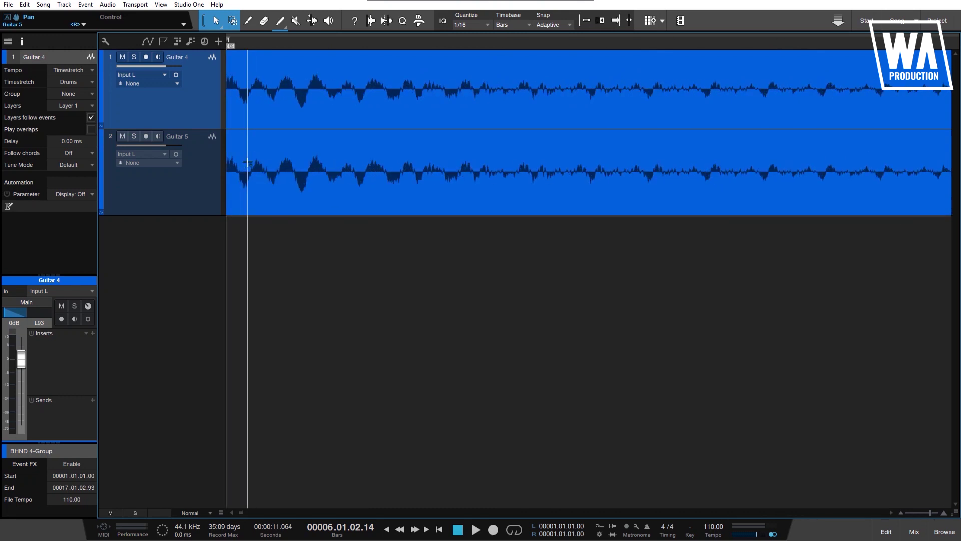
scroll(244, 119, "up", 5)
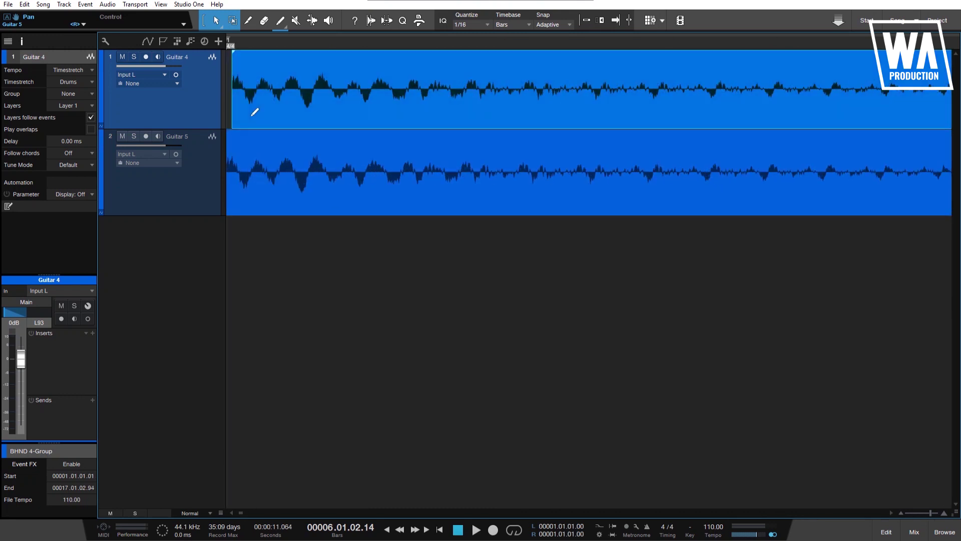
scroll(249, 118, "left", 2)
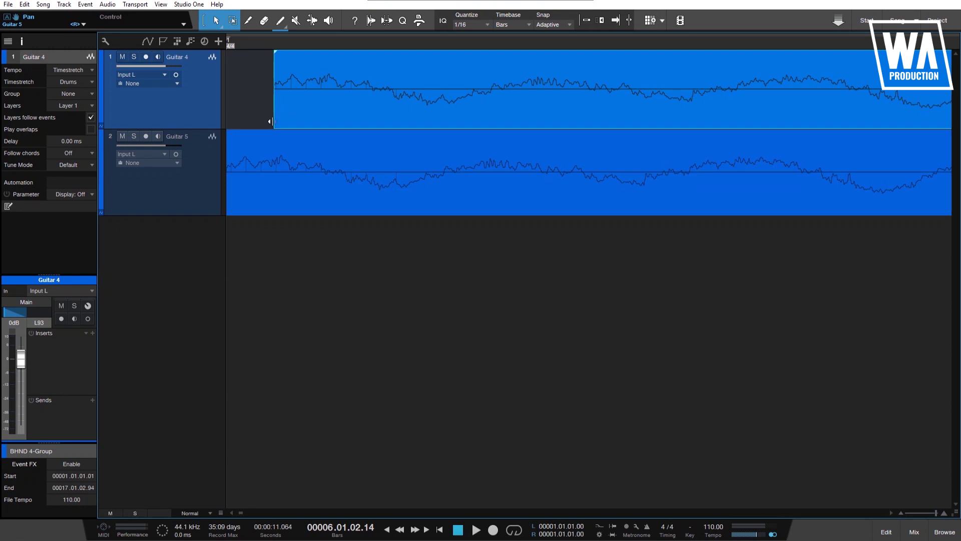
left_click_drag(309, 120, 297, 120)
scroll(299, 118, "down", 4)
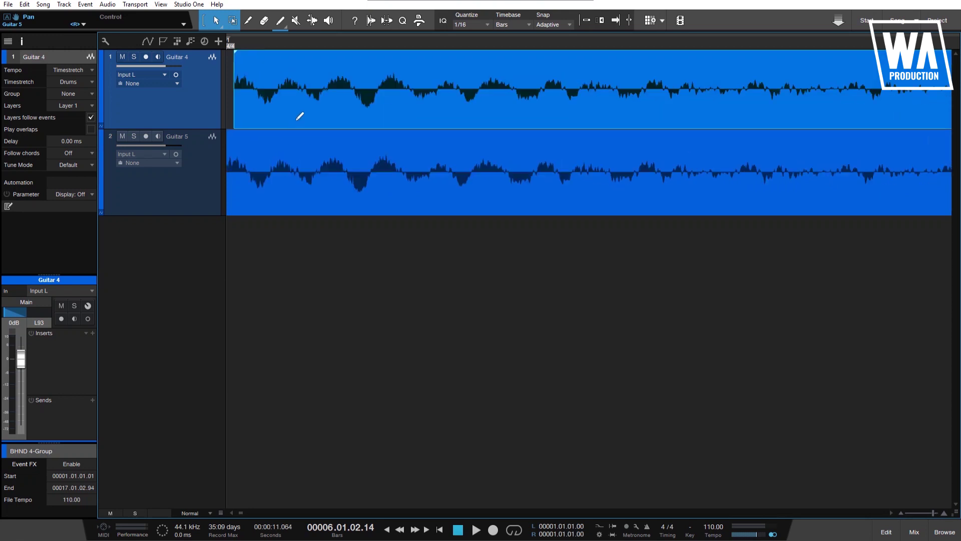
scroll(246, 119, "up", 4)
left_click_drag(246, 119, 291, 110)
scroll(296, 113, "down", 4)
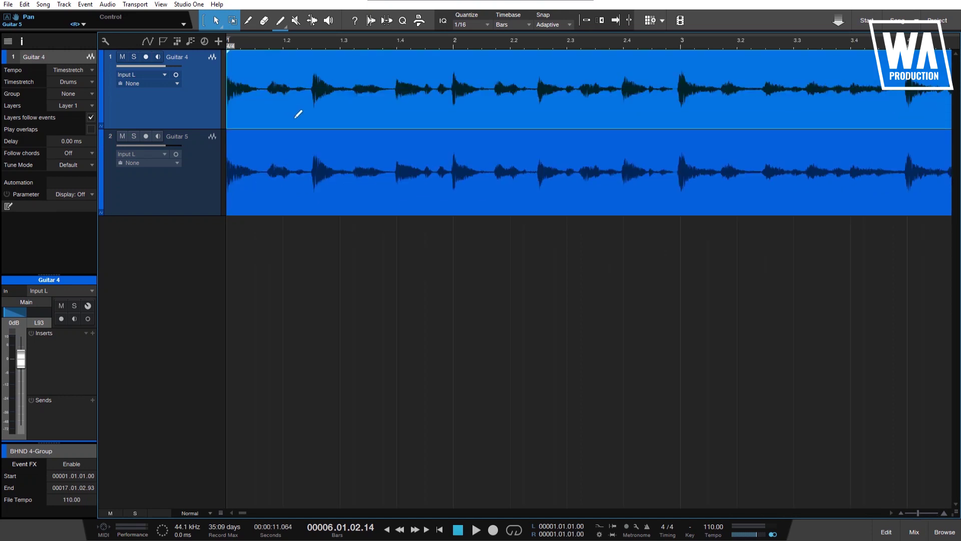
Step: Play both guitar tracks from the start of the song, and continue with Guitar 4 muted to hear only Guitar 5
key("Home")
key("space")
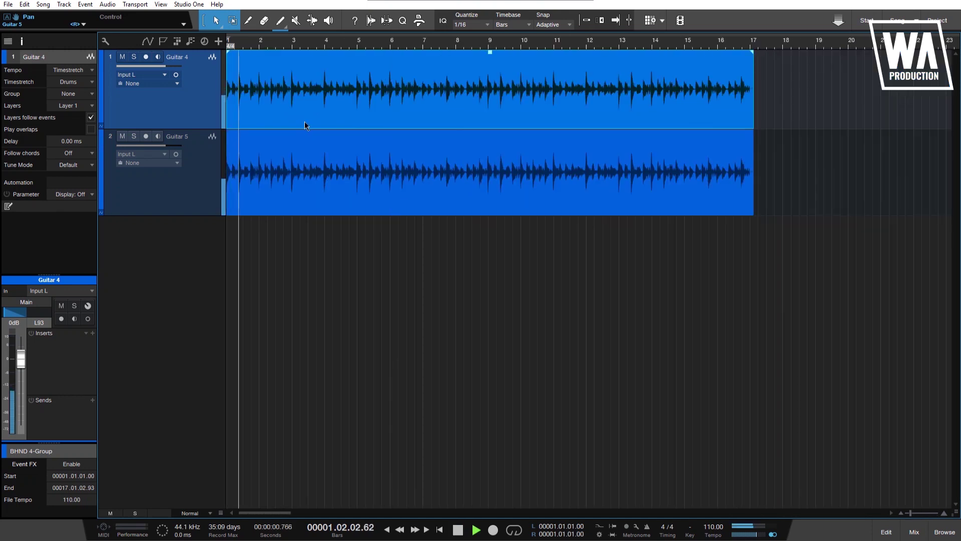
key("space")
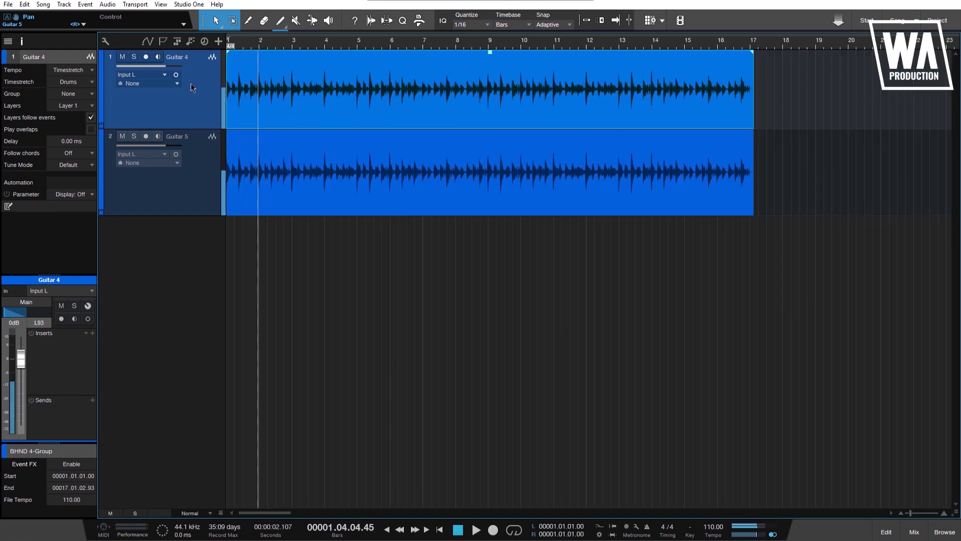
left_click(122, 57)
key("space")
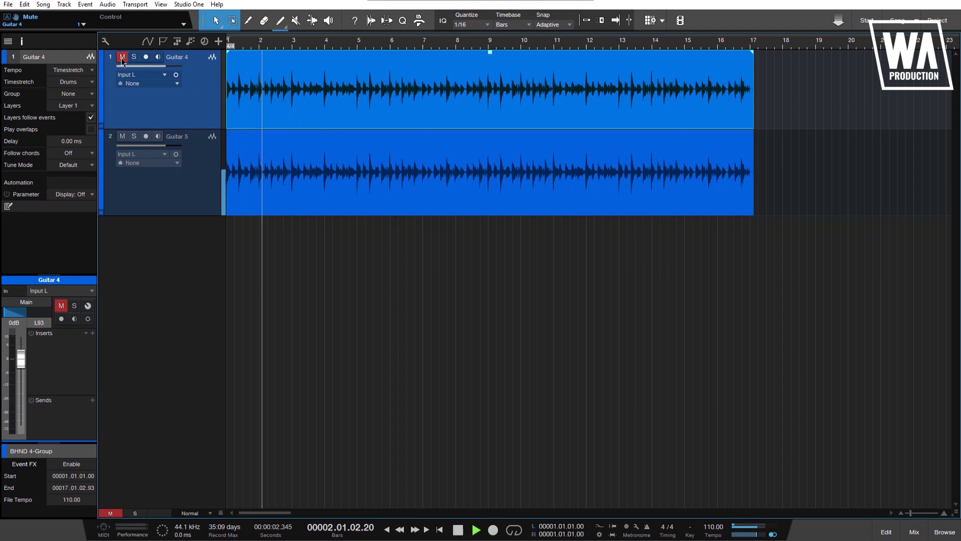
key("space")
Step: Mute Guitar 5, unmute Guitar 4 and play back Guitar 4 alone
left_click(122, 136)
left_click(122, 57)
key("space")
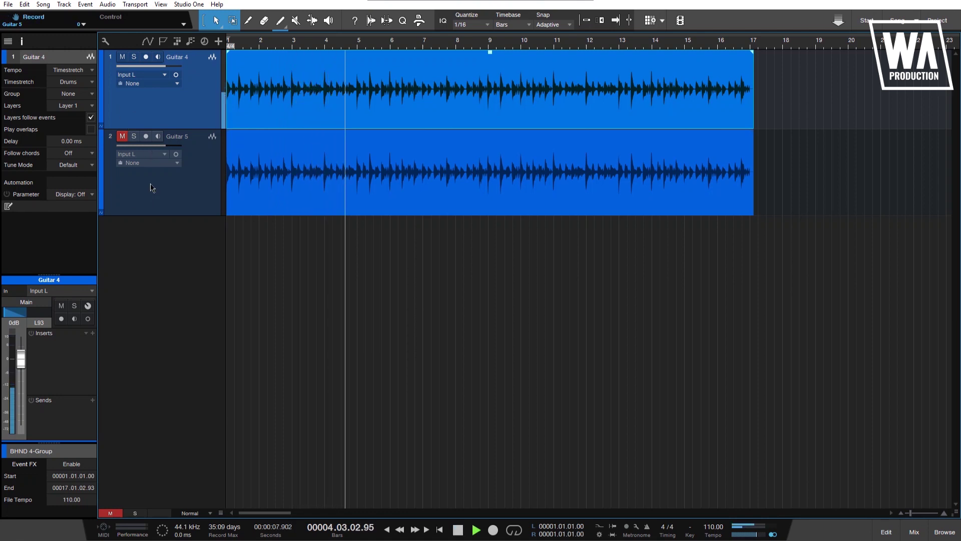
key("space")
Step: Pan Guitar 4 hard left and unmute Guitar 5
left_click_drag(6, 314, 2, 314)
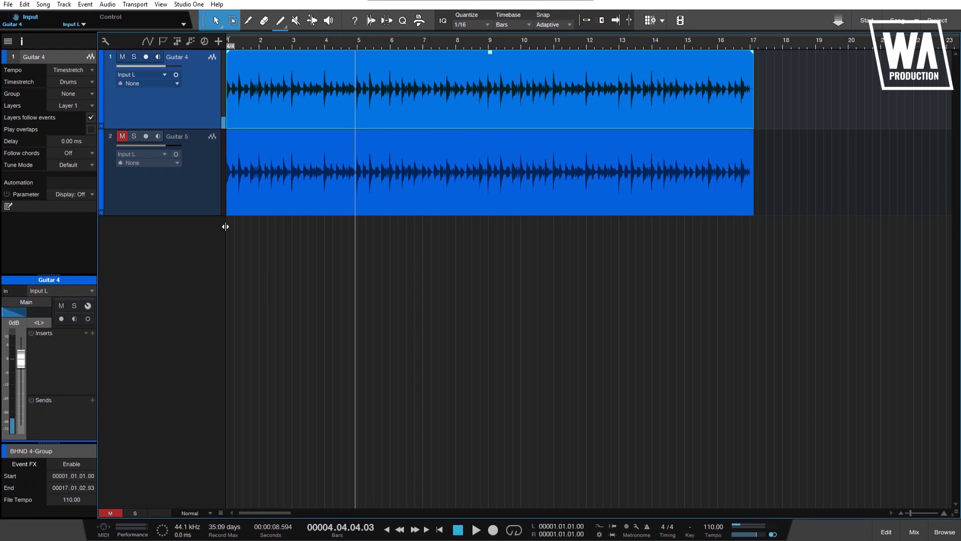
left_click(122, 136)
Step: Check the alignment of the two guitar events at bar 1 and play both tracks from the start
scroll(247, 154, "up", 10)
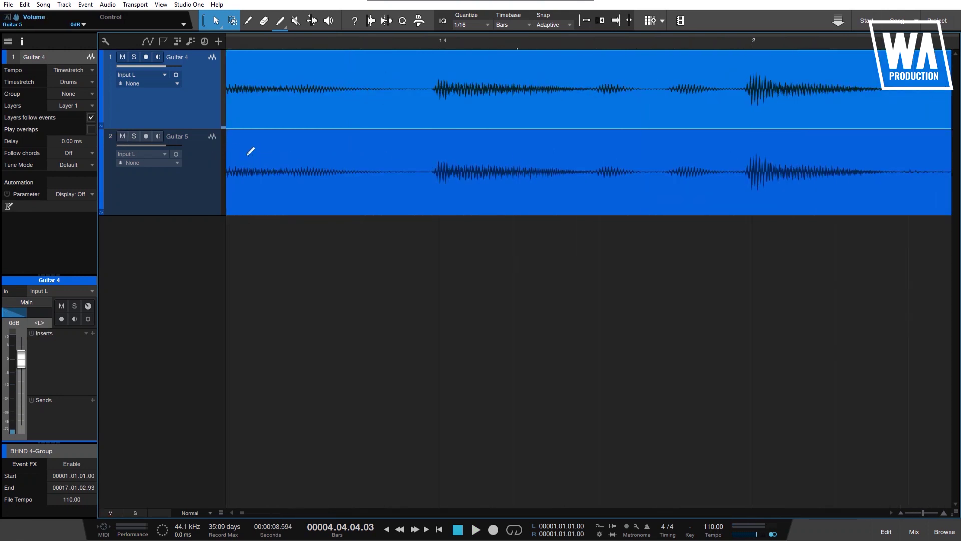
scroll(247, 155, "up", 3)
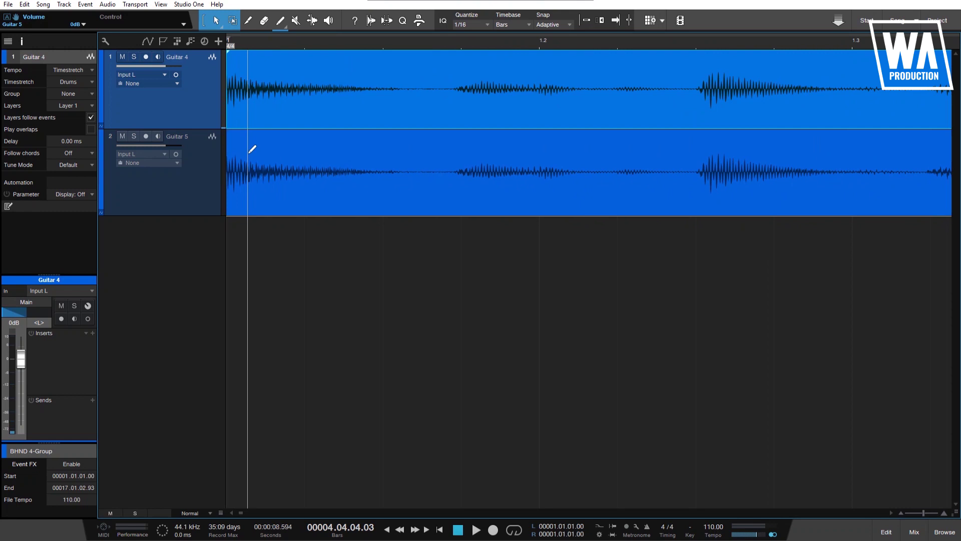
scroll(248, 155, "up", 5)
scroll(247, 154, "up", 5)
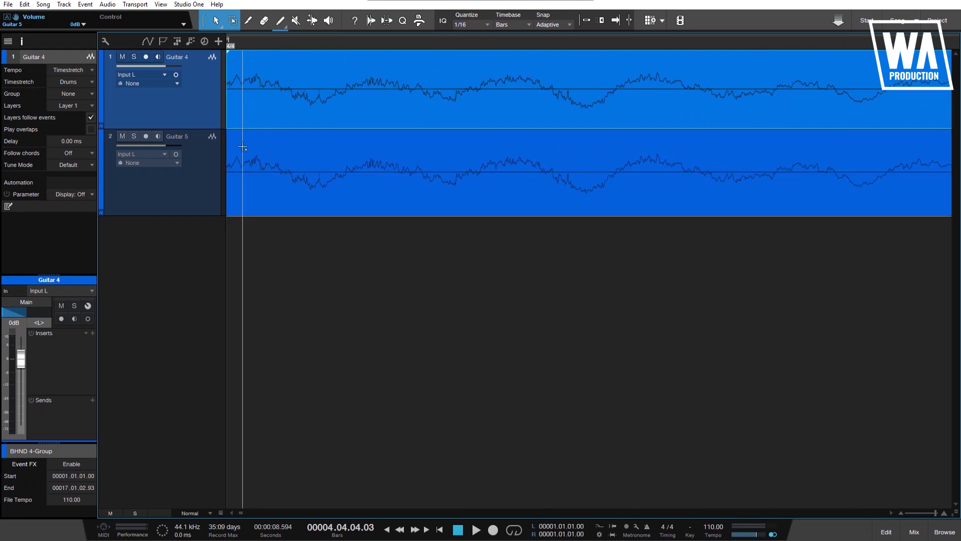
scroll(241, 120, "down", 3)
key("Home")
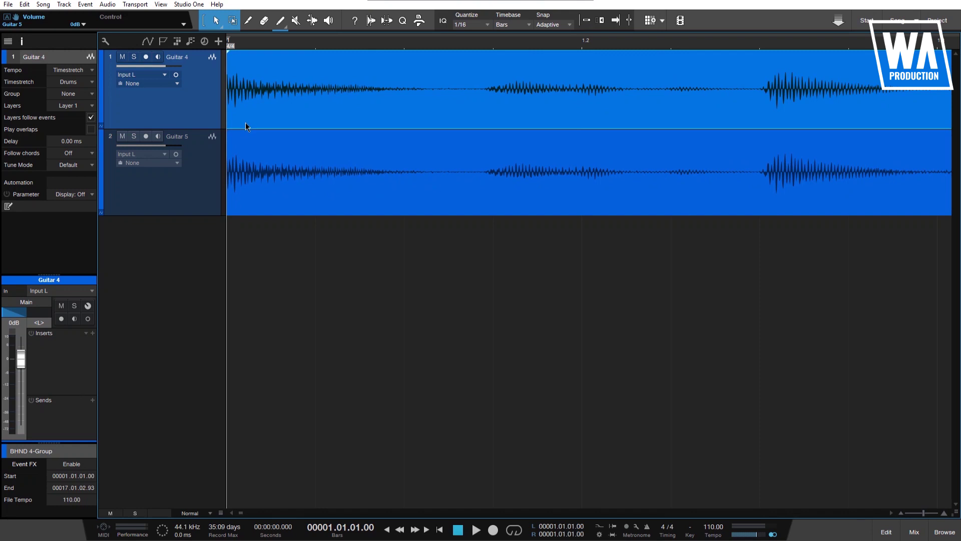
scroll(247, 122, "down", 2)
key("space")
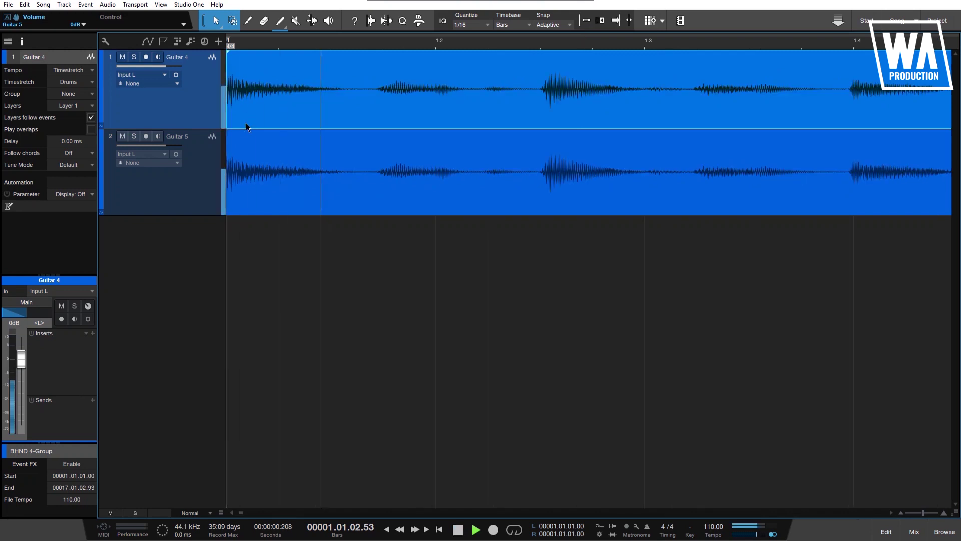
scroll(246, 123, "down", 3)
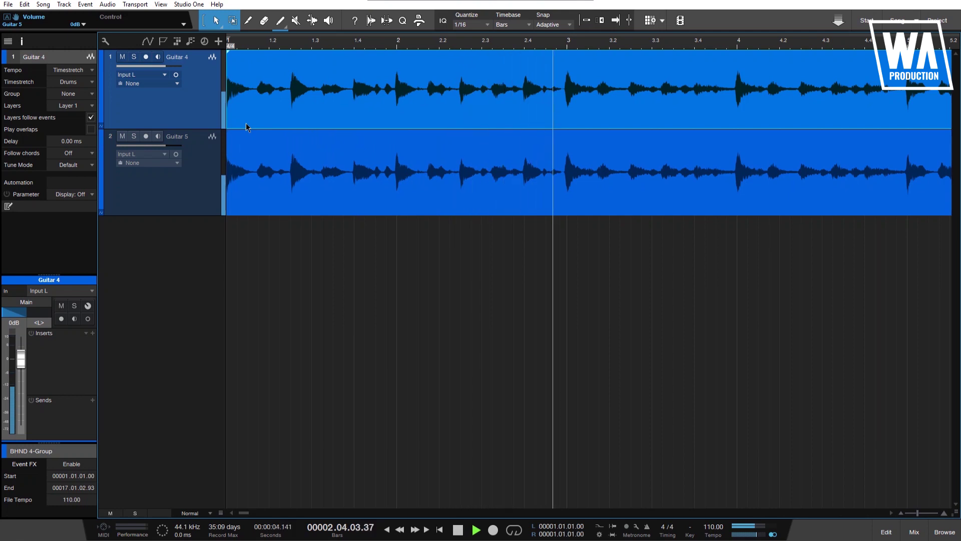
key("space")
Step: Offset the Guitar 4 event minimally from Guitar 5 and return it to the beginning of bar 1
scroll(251, 145, "up", 5)
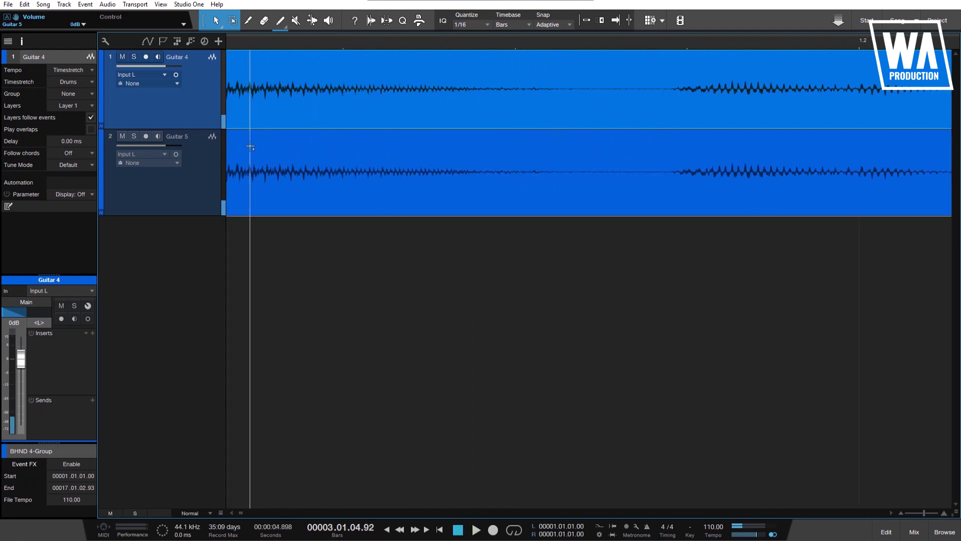
scroll(249, 145, "up", 5)
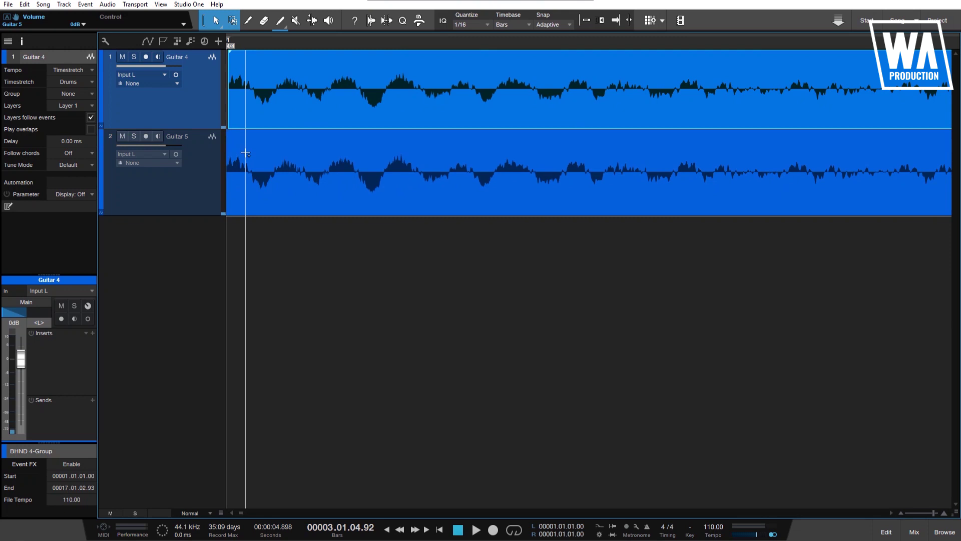
scroll(235, 147, "up", 2)
left_click_drag(262, 119, 244, 114)
scroll(281, 135, "down", 10)
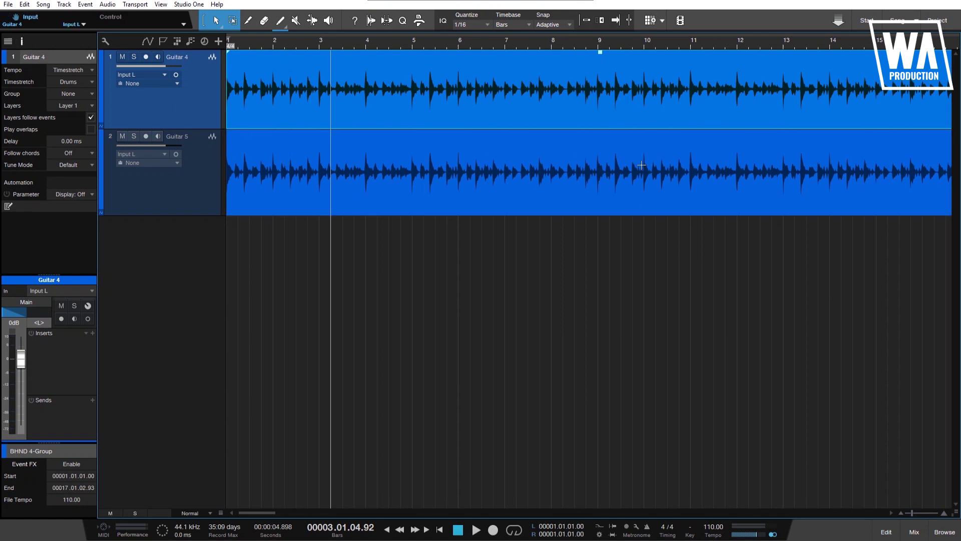
Step: Set the Guitar 4 track's delay to -5 ms
left_click(469, 85)
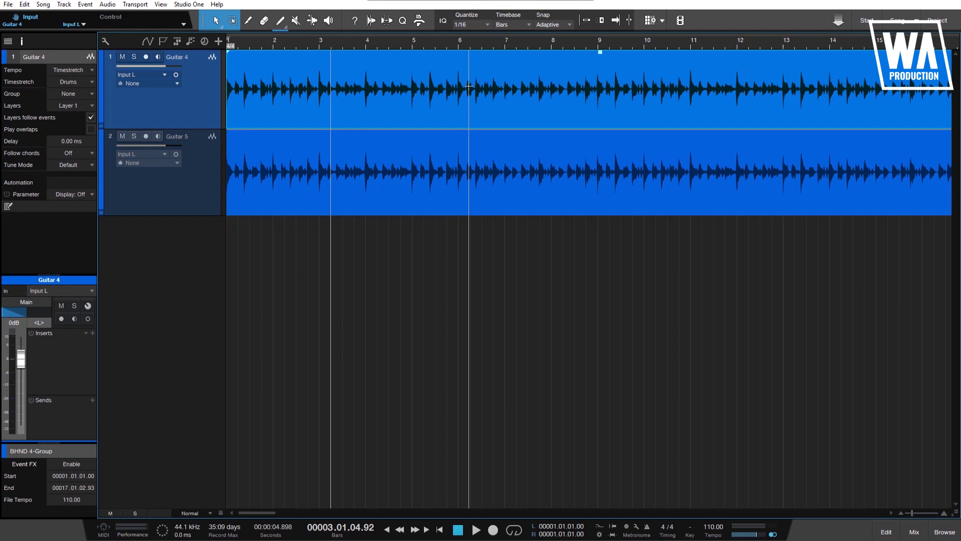
double_click(69, 144)
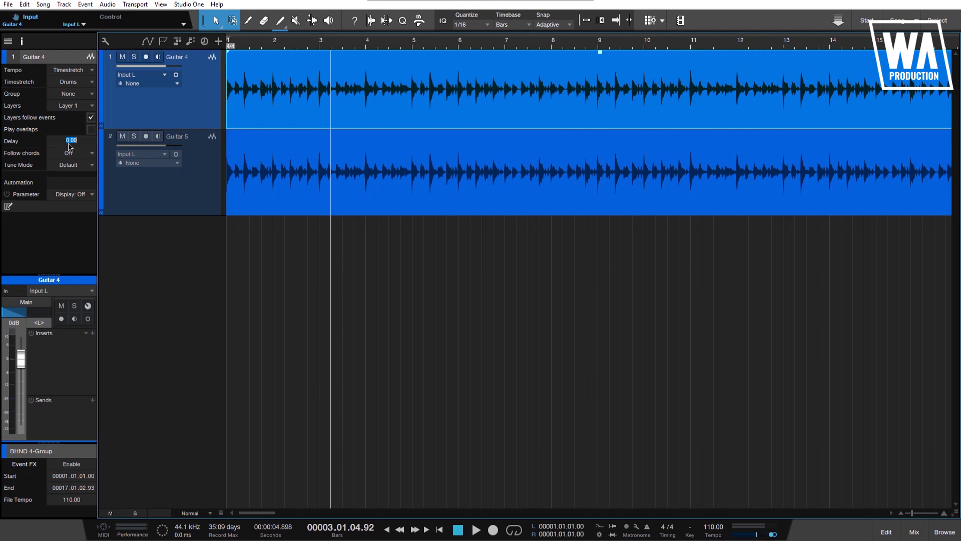
type("-5")
key("Return")
Step: Set the Guitar 5 track's delay to 5 ms
left_click(196, 200)
left_click(71, 143)
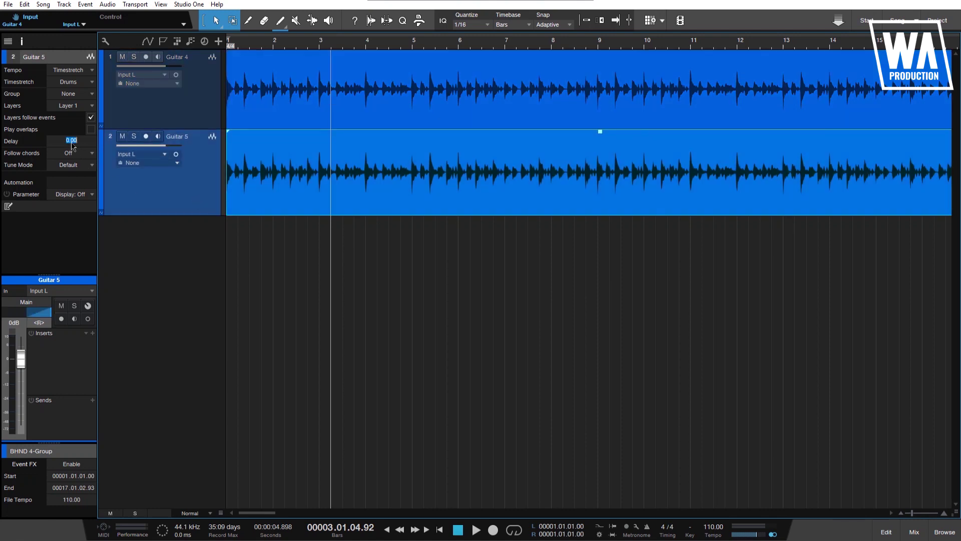
type("5")
key("Return")
Step: Play back both delayed guitar tracks from the start of the song to about bar 4
key("Home")
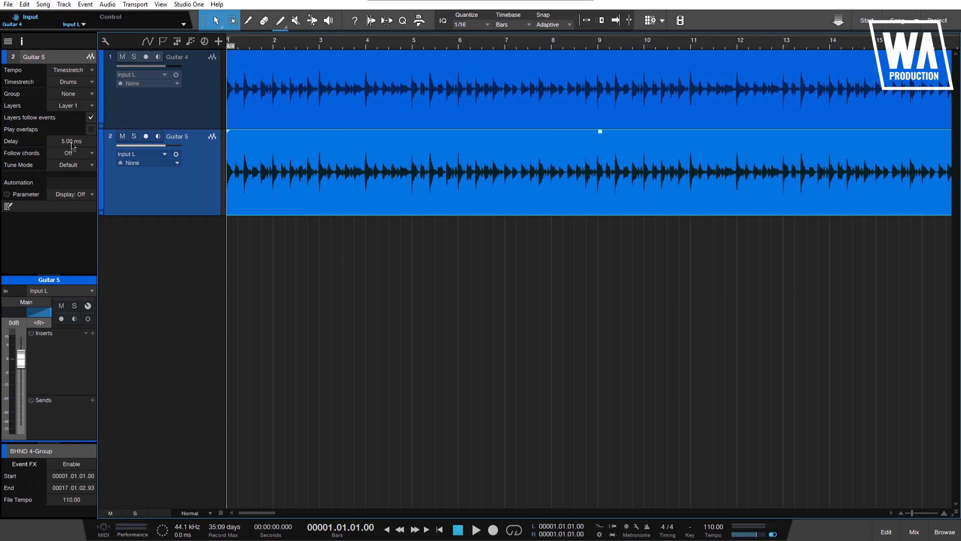
key("space")
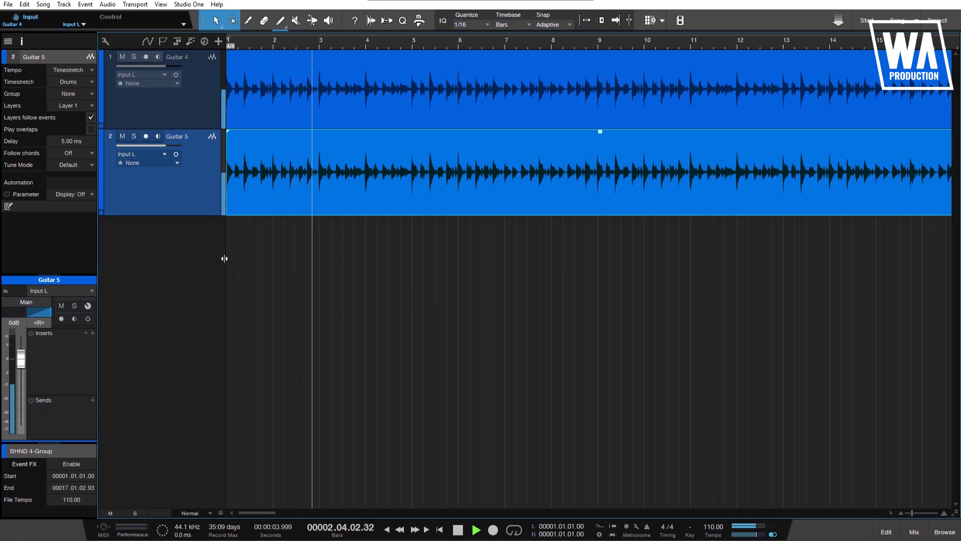
key("space")
scroll(257, 276, "up", 4)
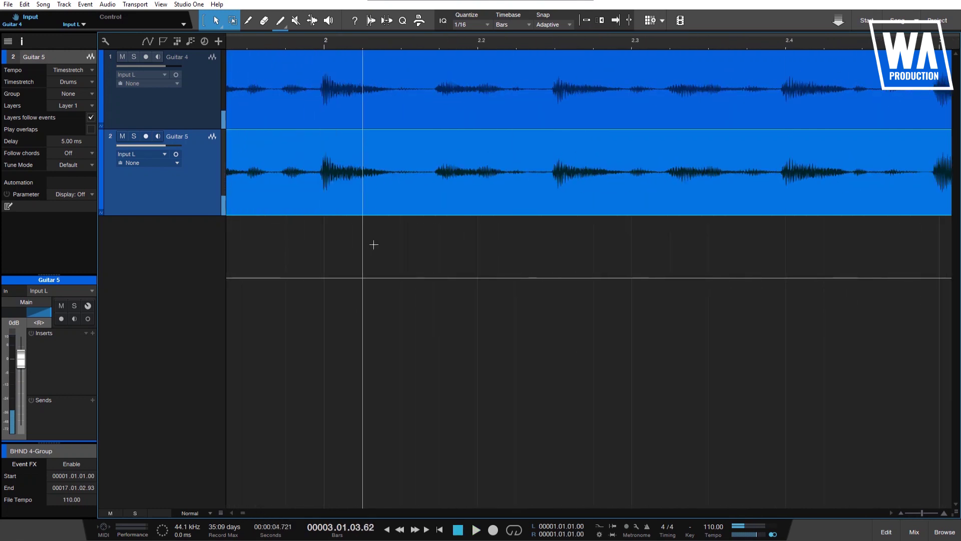
scroll(376, 242, "down", 3)
key("space")
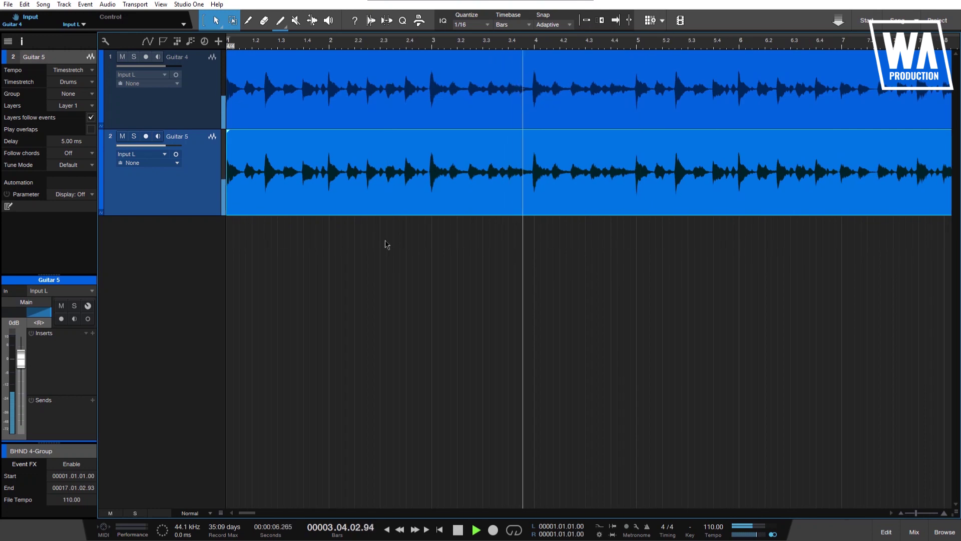
key("space")
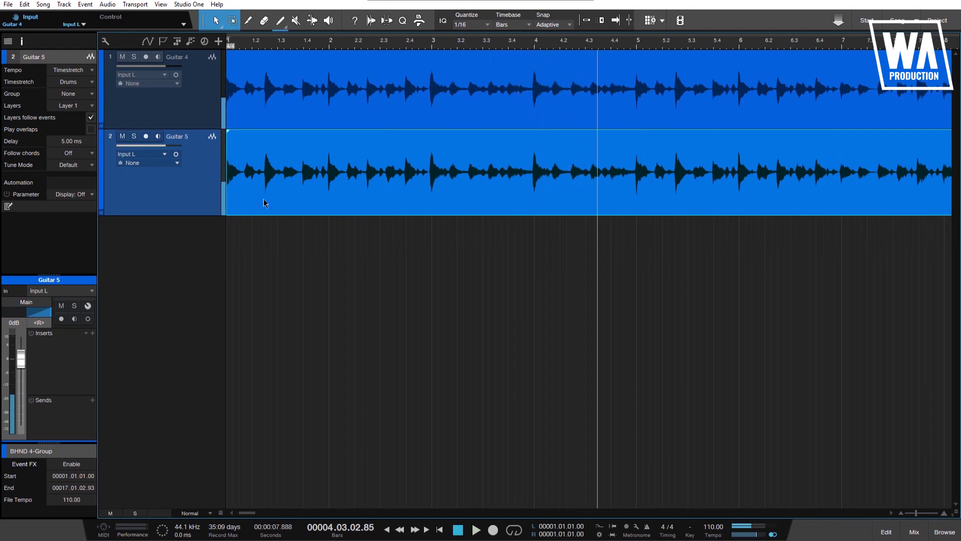
Step: Set the Guitar 5 track's delay to 10 ms
left_click(72, 144)
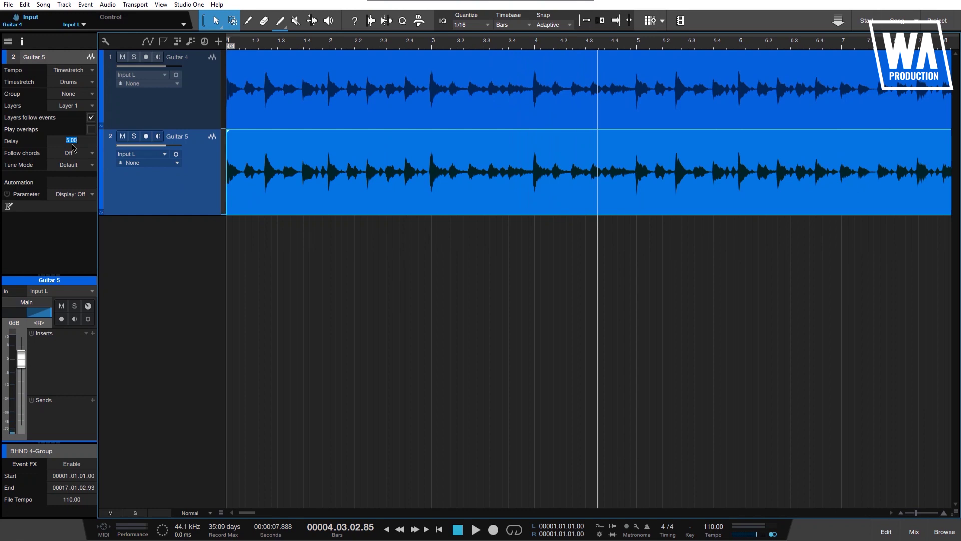
type("10")
key("Return")
Step: Set the Guitar 4 track's delay to -10 ms and return to the start of the song for playback
key("Up")
left_click(72, 142)
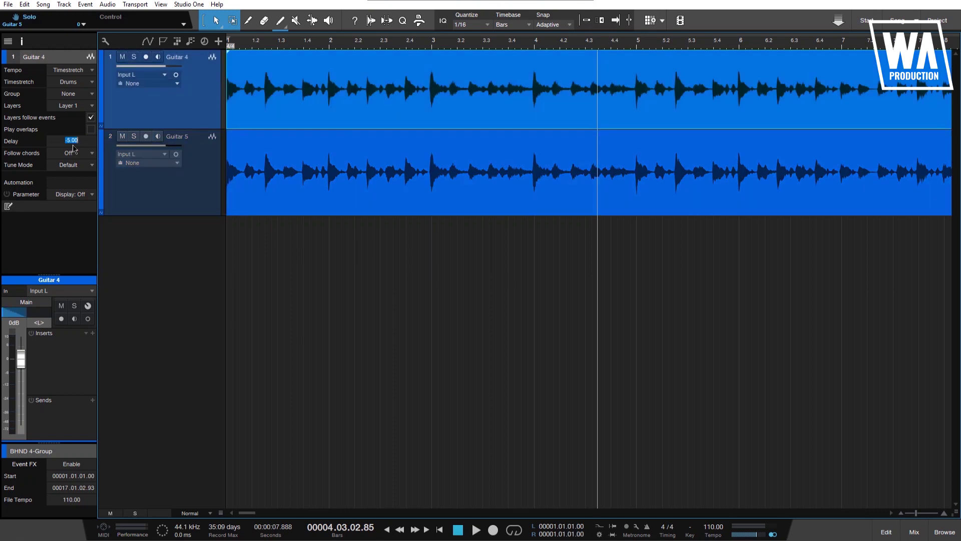
type("-10")
key("Return")
key("Home")
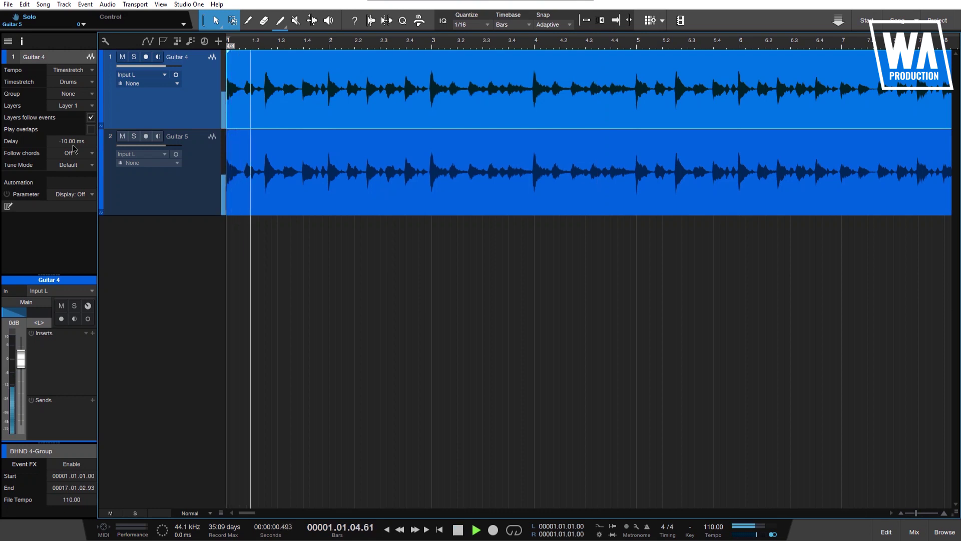
Step: Play back the two guitar tracks with their opposite 10 ms delays to about bar 4, and stop playback
scroll(325, 228, "up", 5)
scroll(330, 229, "down", 5)
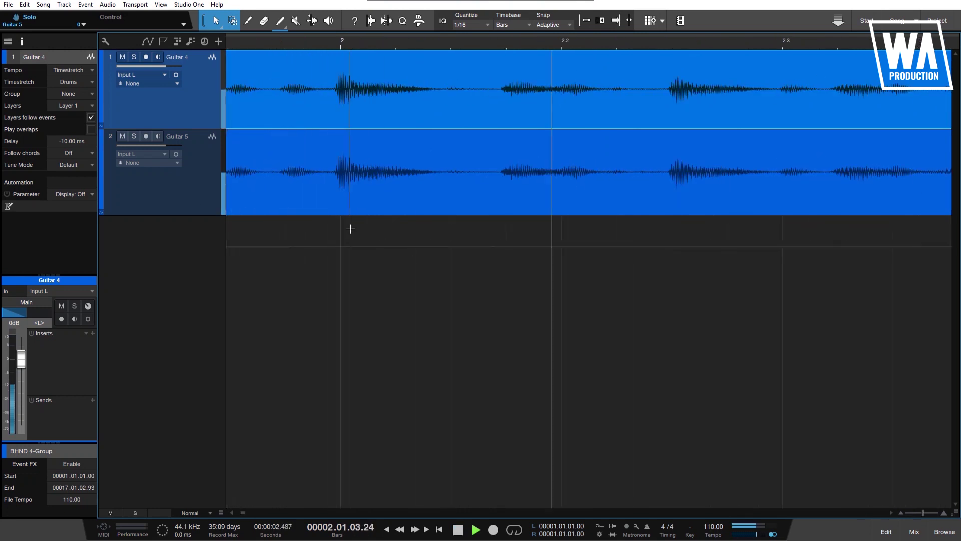
scroll(351, 229, "down", 5)
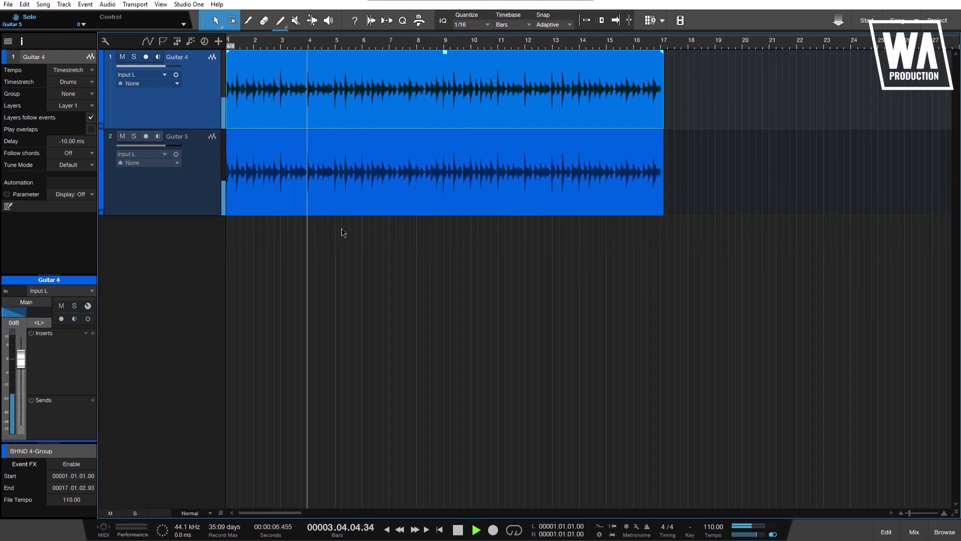
key("space")
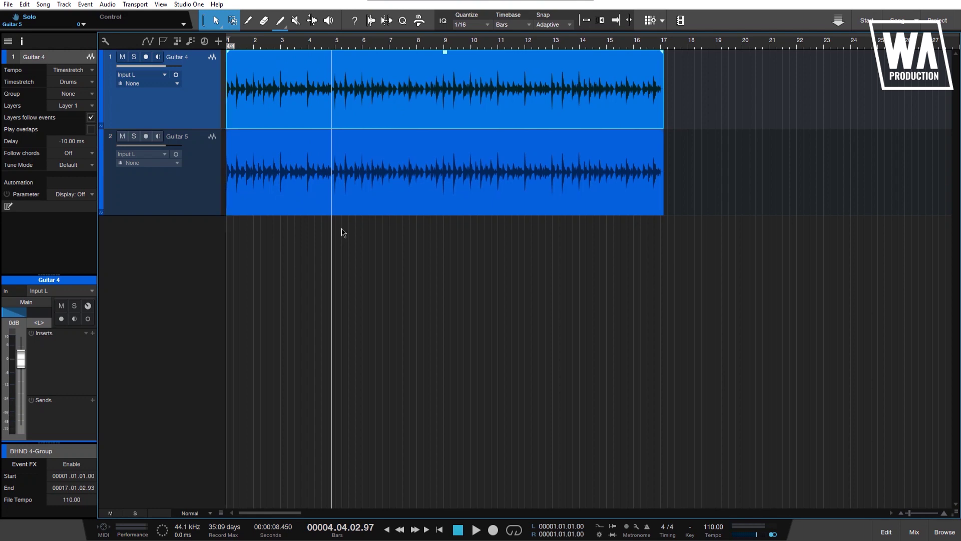
Step: Pack the Guitar 4 and Guitar 5 tracks into a folder with its own bus channel and increase the folder track's height
right_click(212, 164)
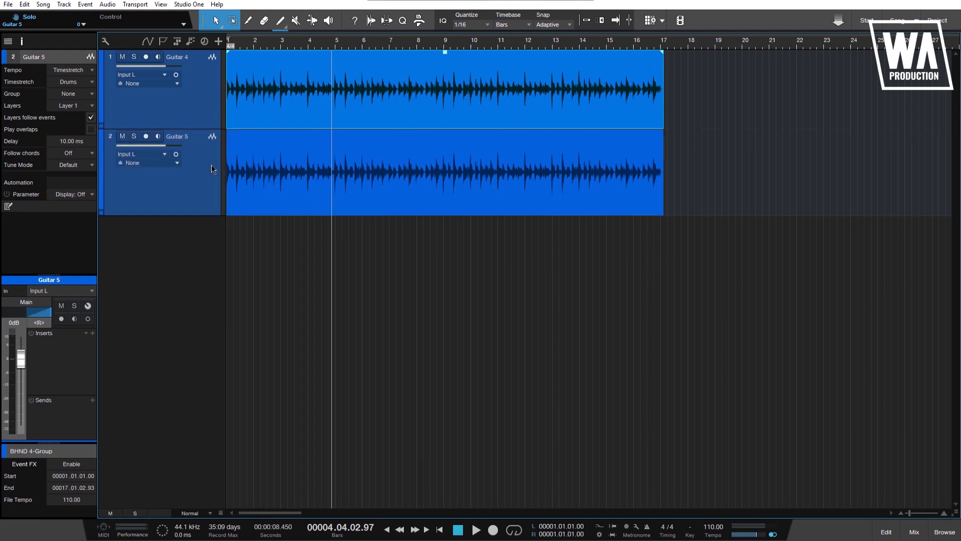
left_click(245, 380)
left_click(154, 74)
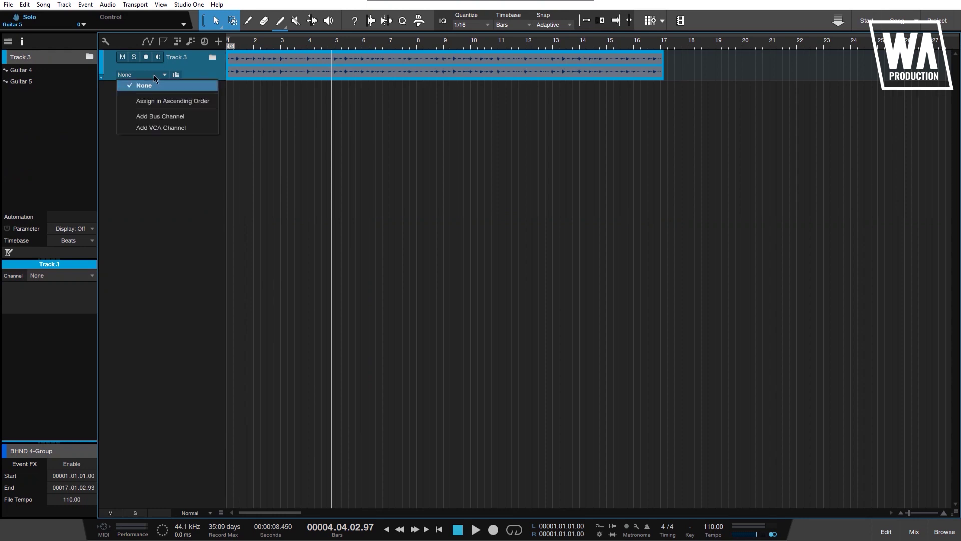
left_click(166, 118)
left_click_drag(207, 80, 206, 101)
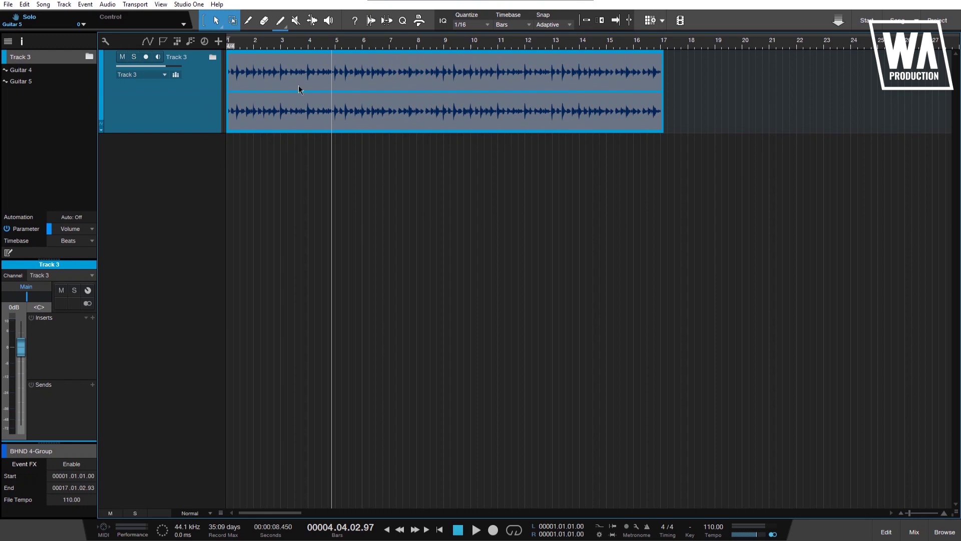
Step: Browse the FabFilter plug-ins available as inserts for the guitar folder's bus channel
left_click(92, 318)
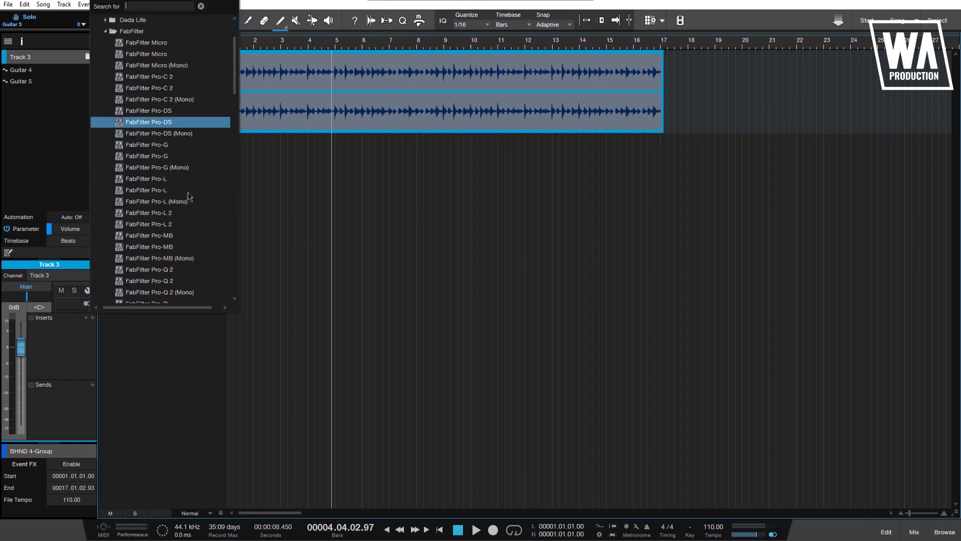
left_click(184, 203)
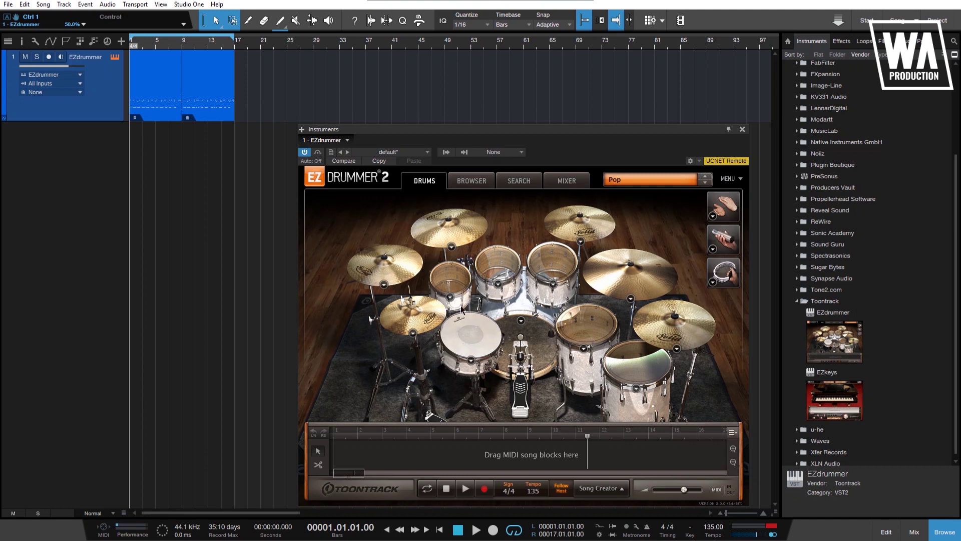
Step: Audition the EZdrummer kit pieces one by one, covering the hand percussion, drums and cymbals
left_click(726, 208)
left_click(727, 240)
left_click(720, 279)
left_click(580, 334)
left_click(476, 344)
left_click(412, 270)
left_click(642, 281)
left_click(680, 334)
Step: Show EZdrummer's internal mixer and play the drum pattern to about bar 5 to check its channel levels
left_click_drag(621, 131, 562, 90)
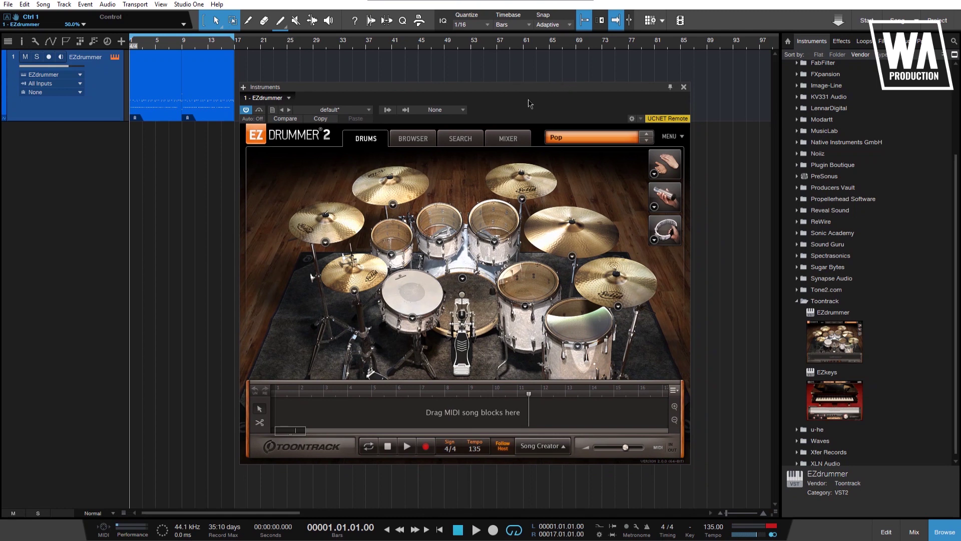
left_click(509, 139)
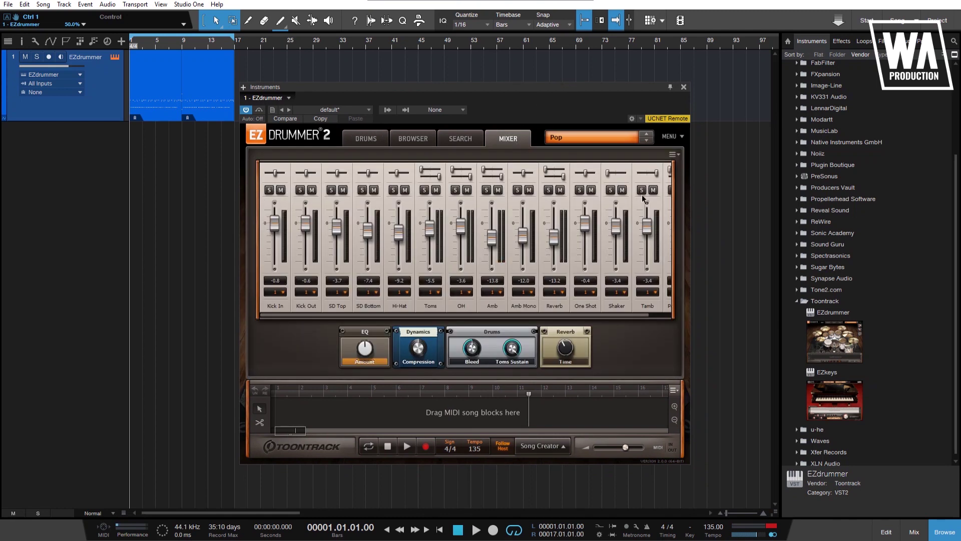
left_click(373, 143)
left_click(510, 142)
key("space")
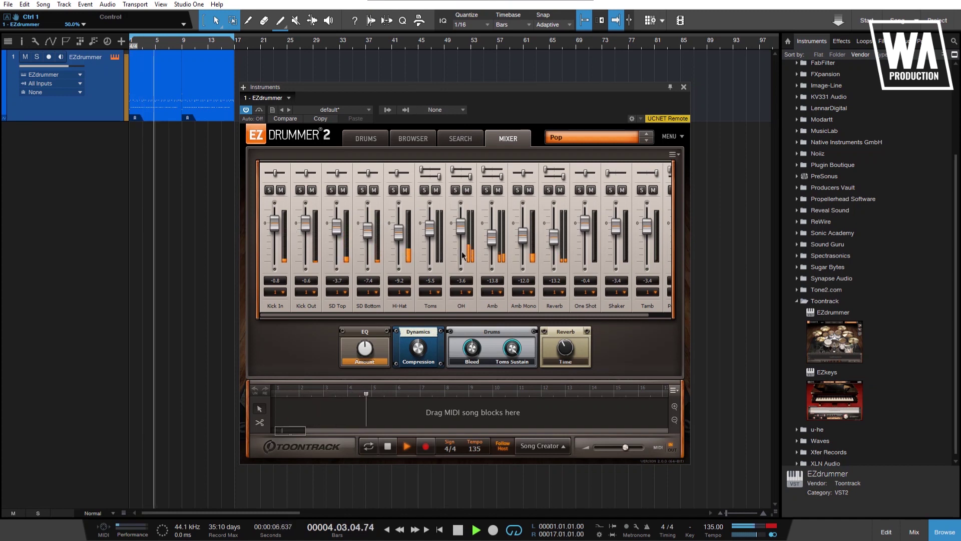
key("space")
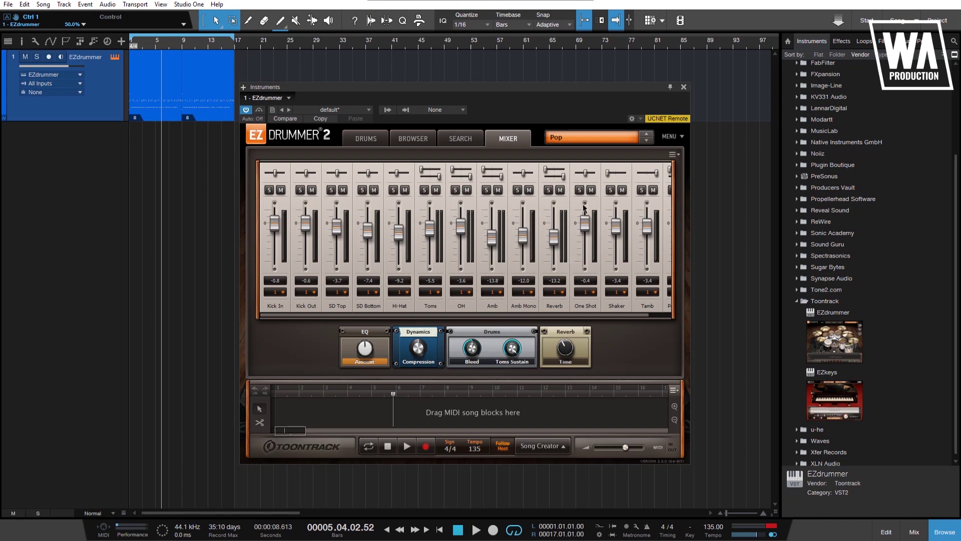
Step: Compare EZdrummer's drum kit view with the channels and output assignments in its internal mixer
left_click_drag(582, 89, 617, 116)
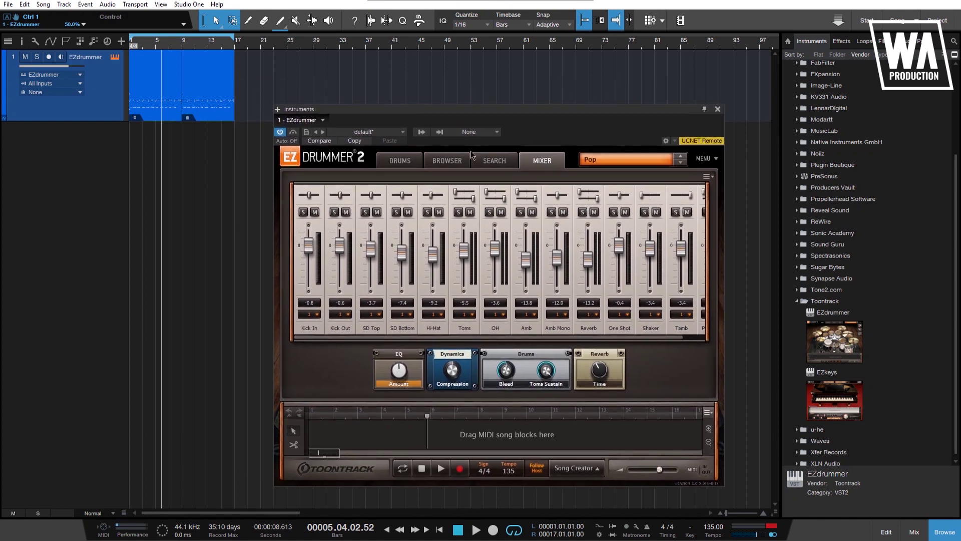
left_click(413, 162)
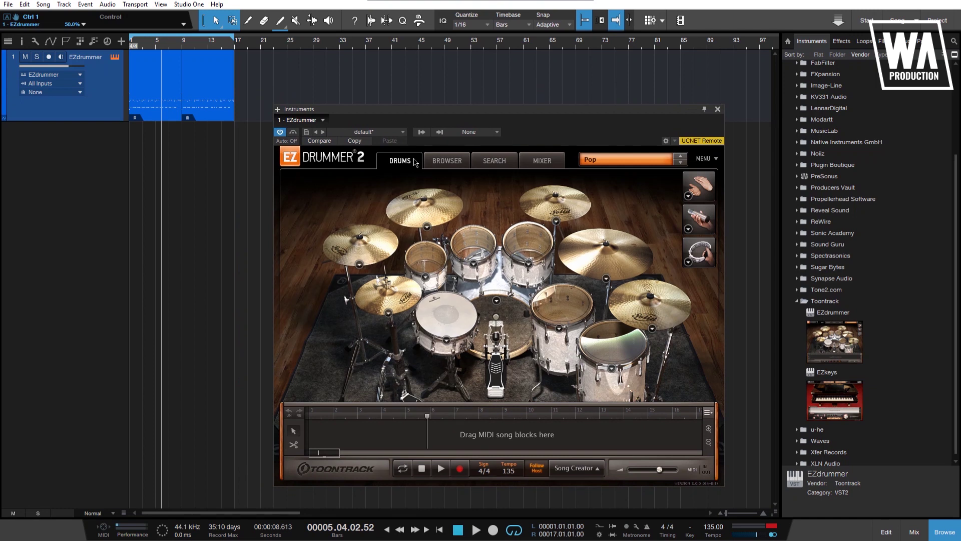
left_click(539, 161)
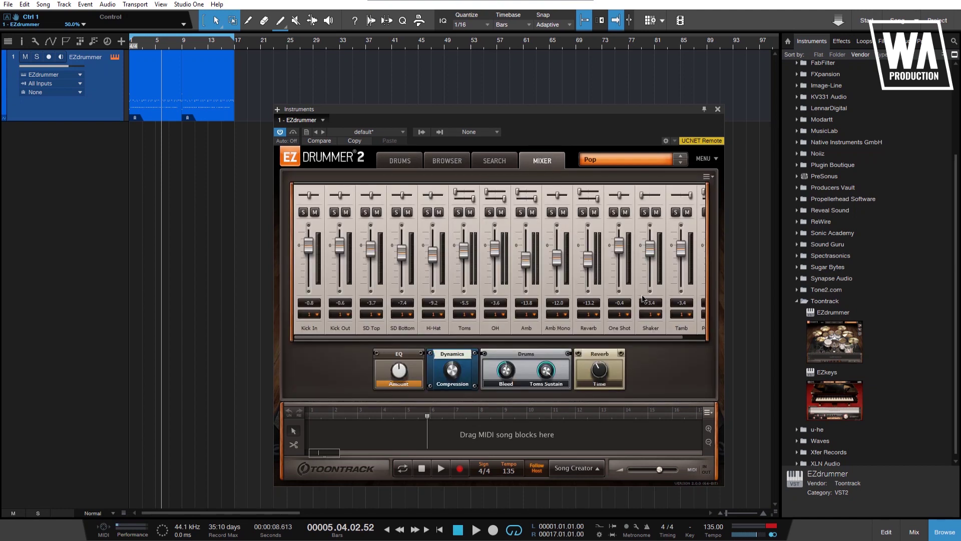
left_click_drag(680, 340, 606, 340)
mouse_move(541, 110)
left_mouse_down()
mouse_move(566, 112)
mouse_move(551, 104)
left_mouse_up()
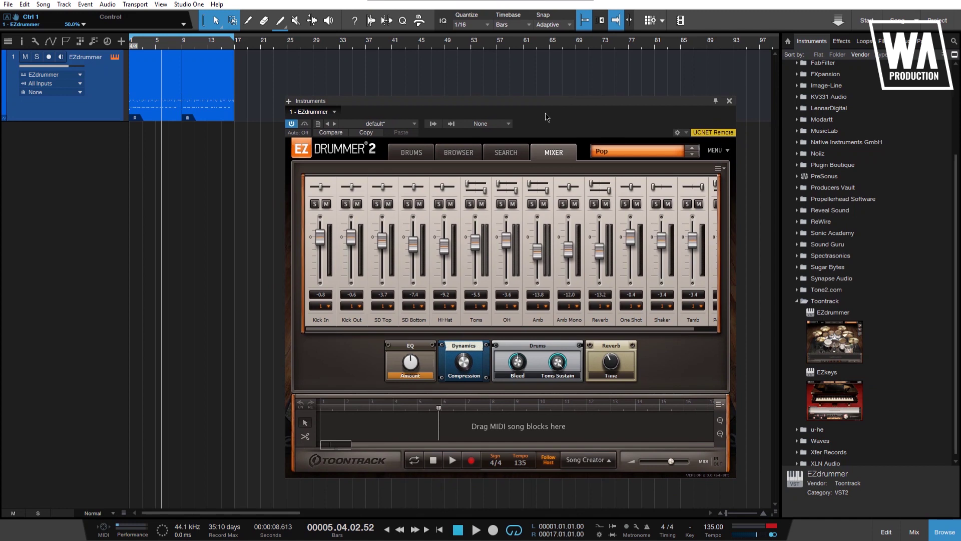
Step: Show the console's instrument rack beside the EZdrummer window and expand EZdrummer's list of outputs
left_click(913, 531)
left_click_drag(648, 100, 731, 80)
left_click(20, 477)
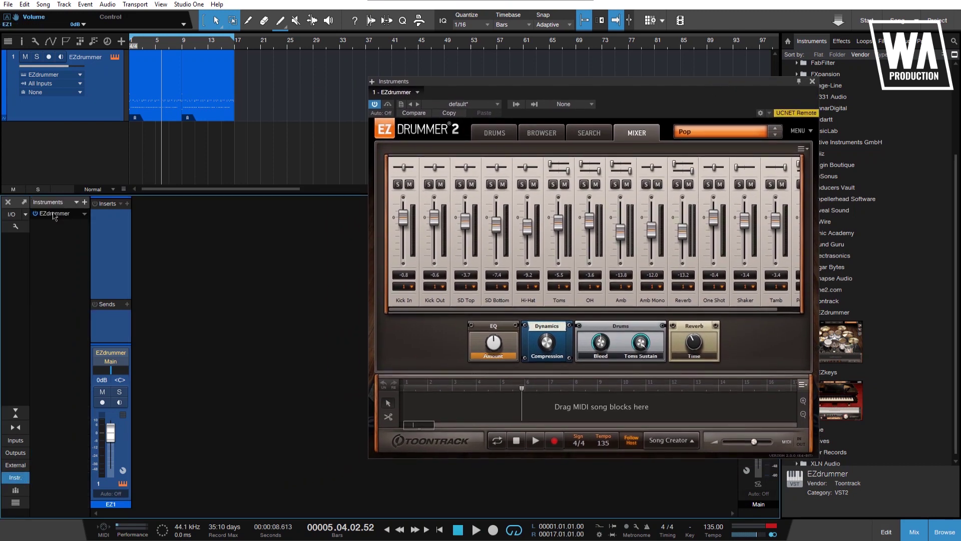
left_click(84, 215)
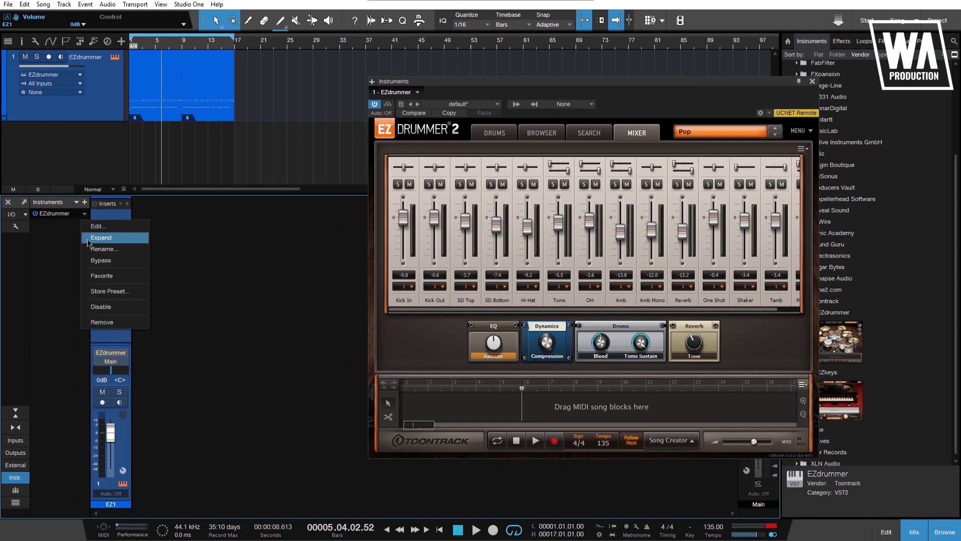
left_click(88, 243)
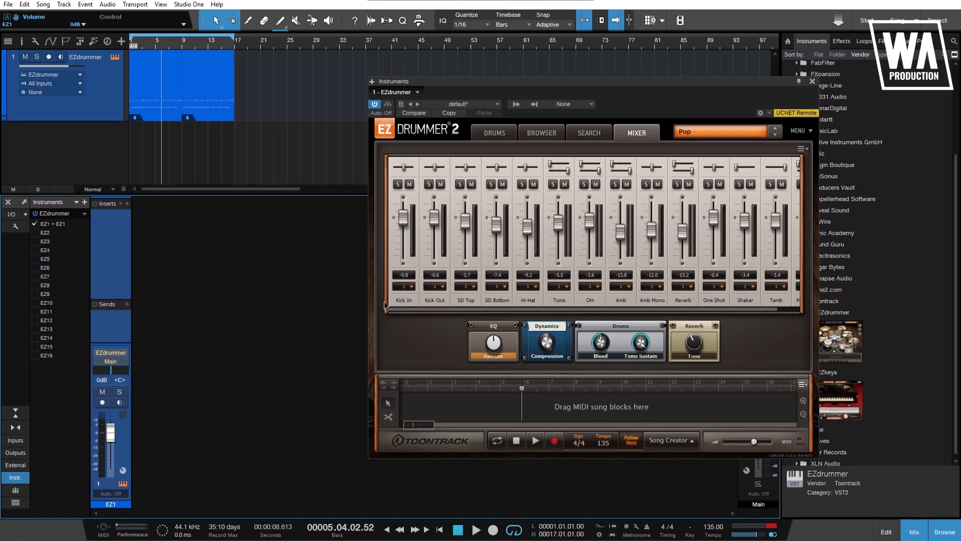
Step: Route EZdrummer's mixer to multichannel outputs and activate outputs EZ2 through EZ16 as separate console channels
left_click(411, 287)
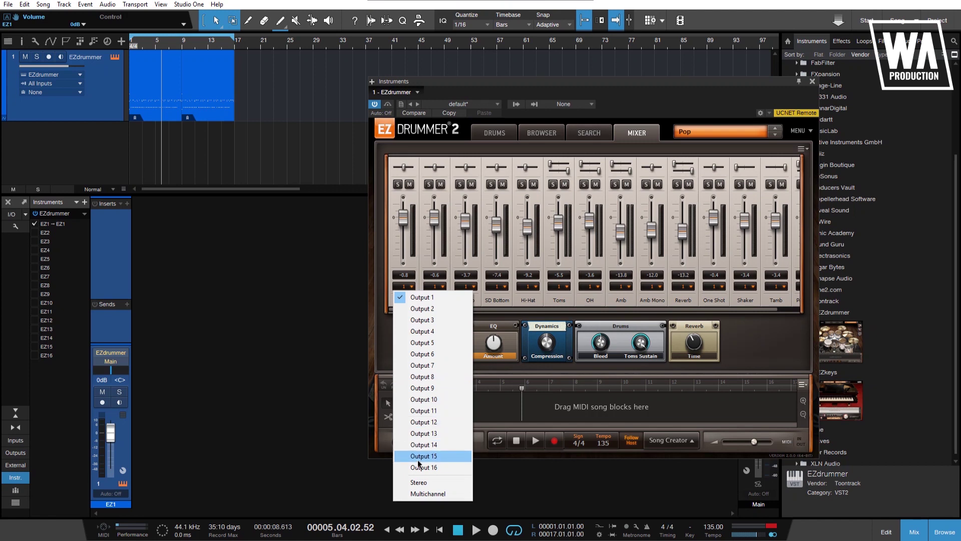
left_click(426, 495)
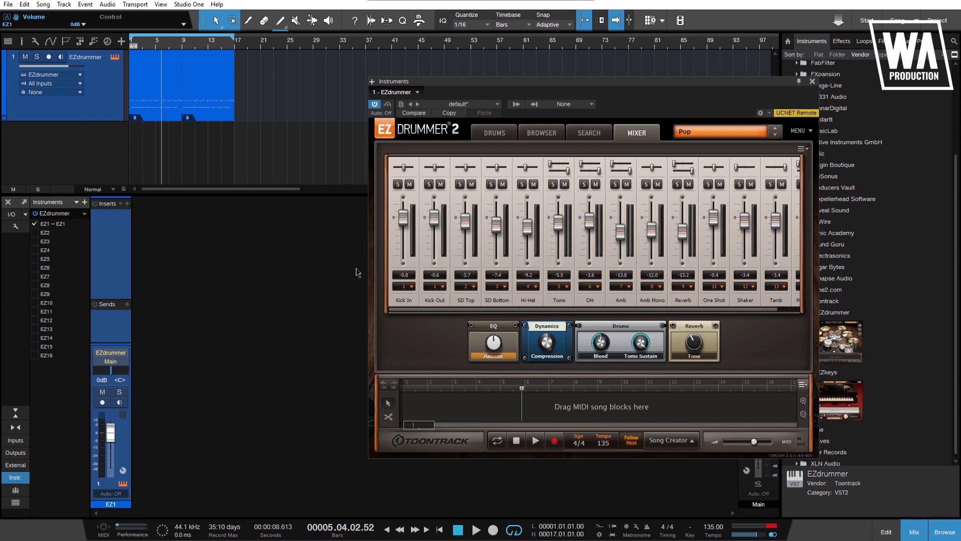
left_click(34, 233)
left_click(34, 241)
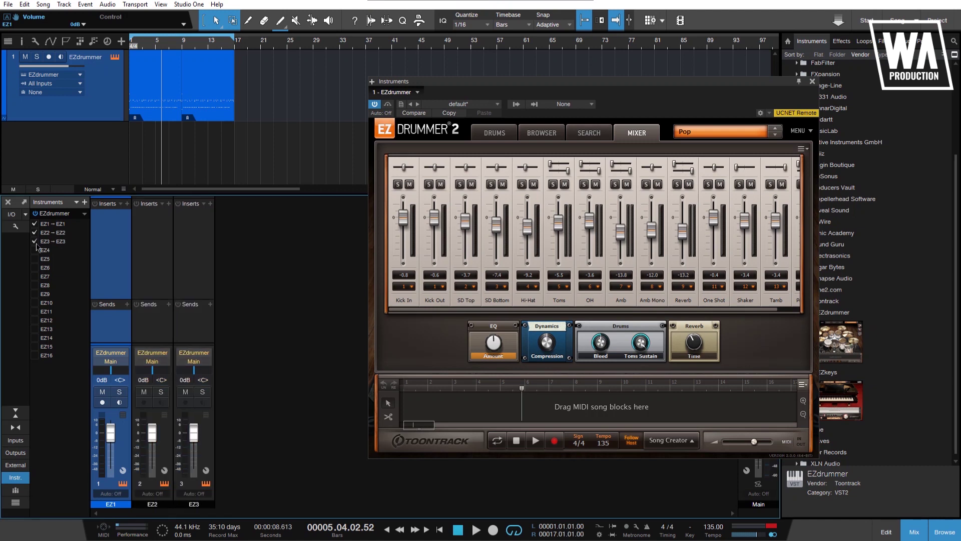
left_click(34, 250)
left_click(35, 267)
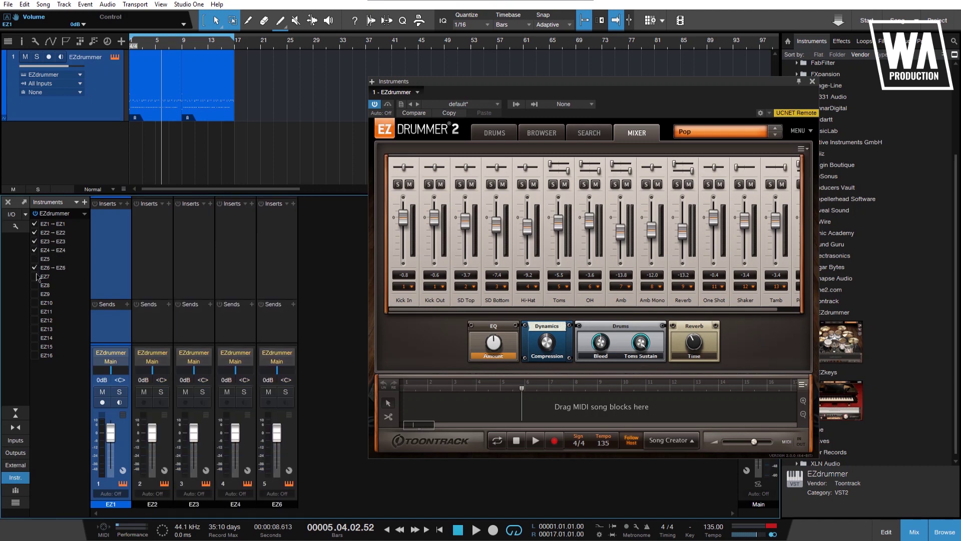
left_click(35, 276)
left_click(34, 259)
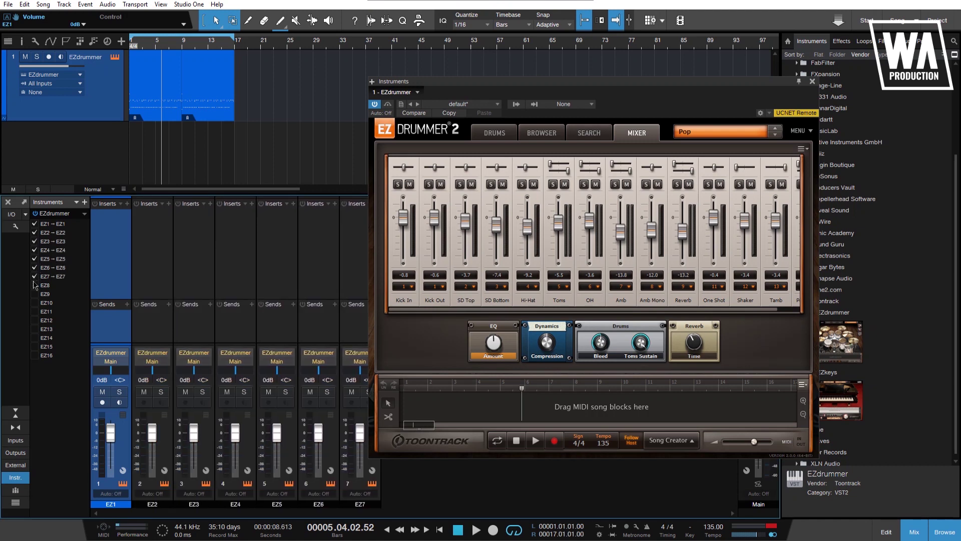
left_click(34, 285)
left_click(35, 294)
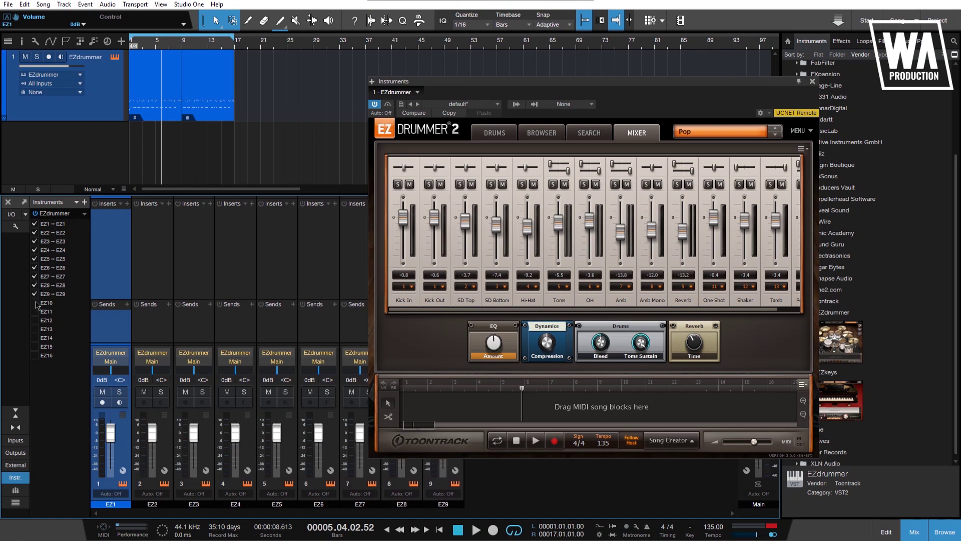
left_click(34, 302)
left_click(35, 311)
left_click(34, 320)
left_click(34, 329)
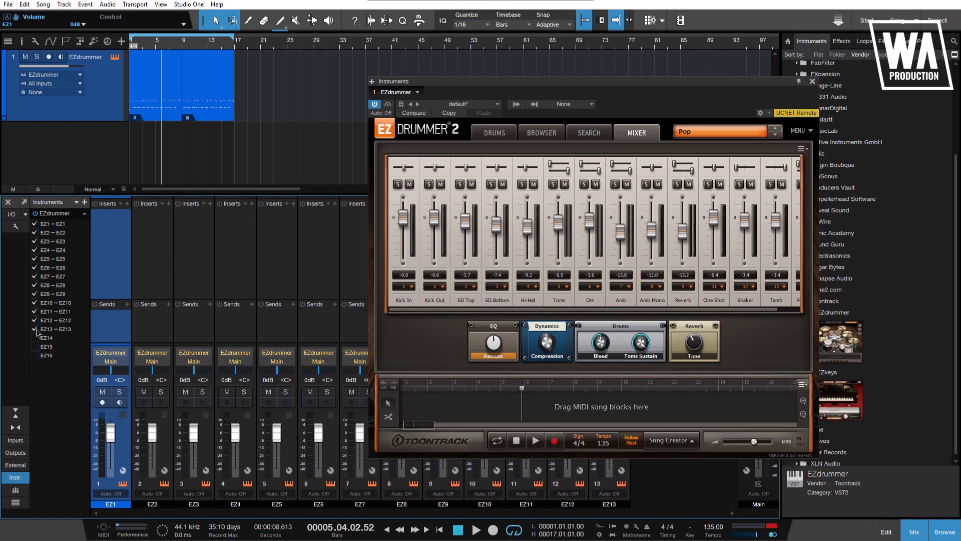
left_click(34, 337)
left_click(34, 346)
left_click(35, 355)
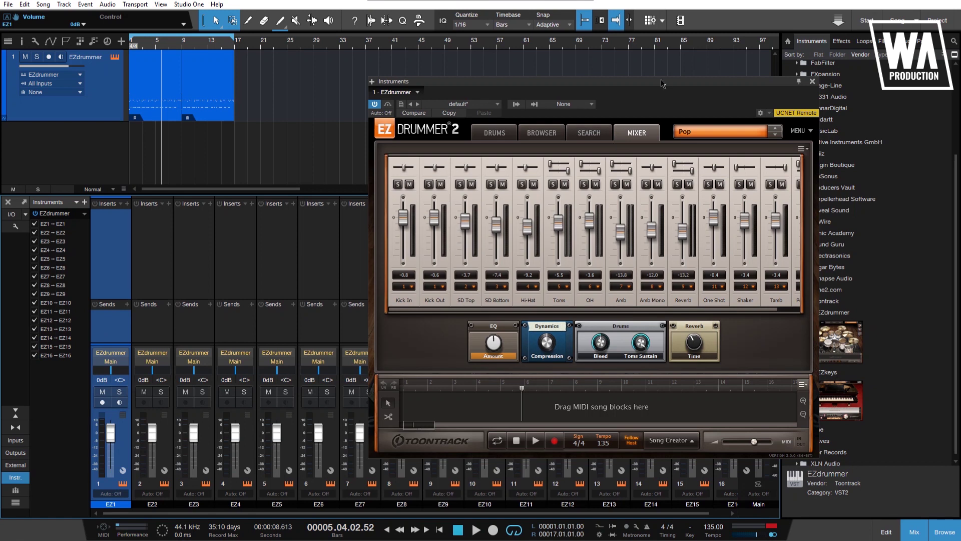
Step: Play the drum pattern from about bar 4 through the separate console channels and close the EZdrummer window
left_click(152, 45)
key("space")
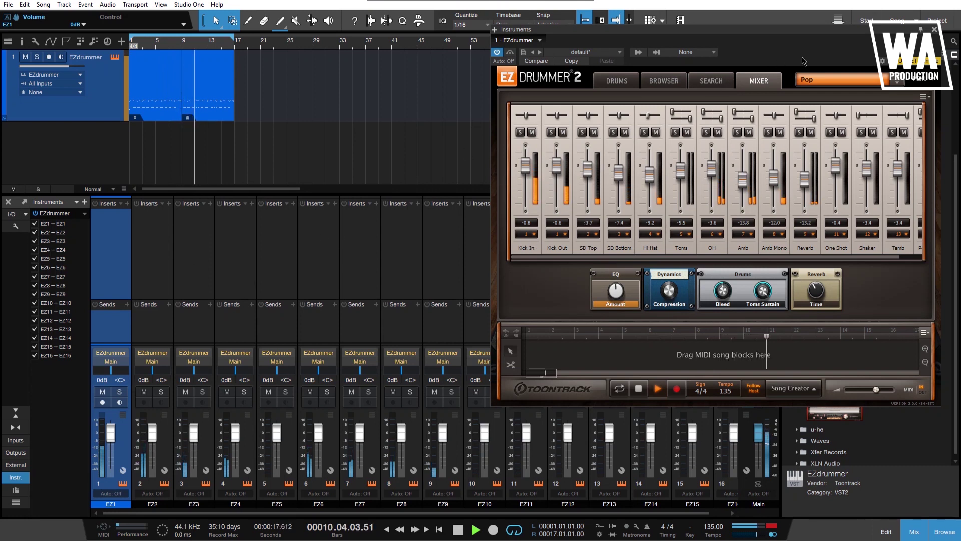
left_click(935, 29)
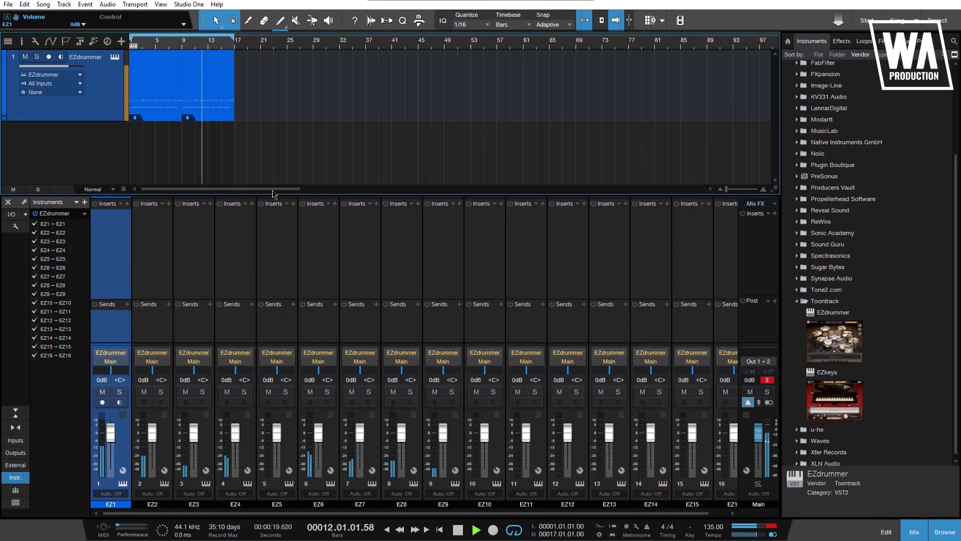
Step: Listen to the EZ2, EZ4 and EZ6 channels soloed one at a time, clearing each solo
left_click(161, 391)
left_click(161, 391)
left_click(244, 393)
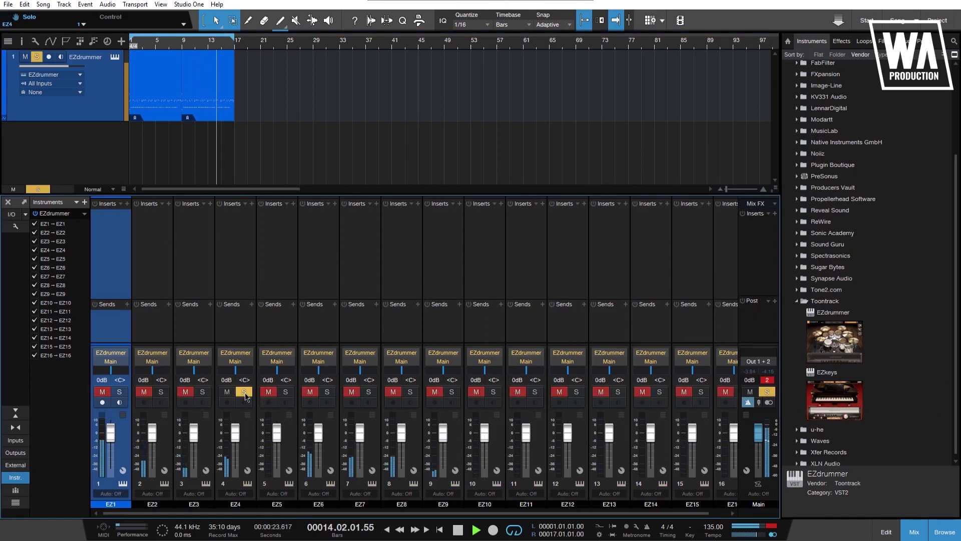
left_click(245, 392)
left_click(327, 392)
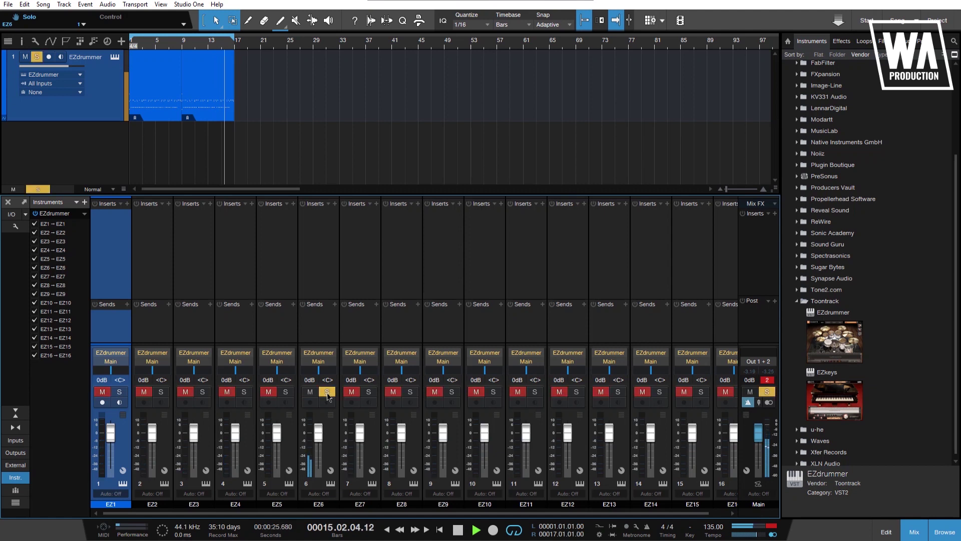
left_click(327, 393)
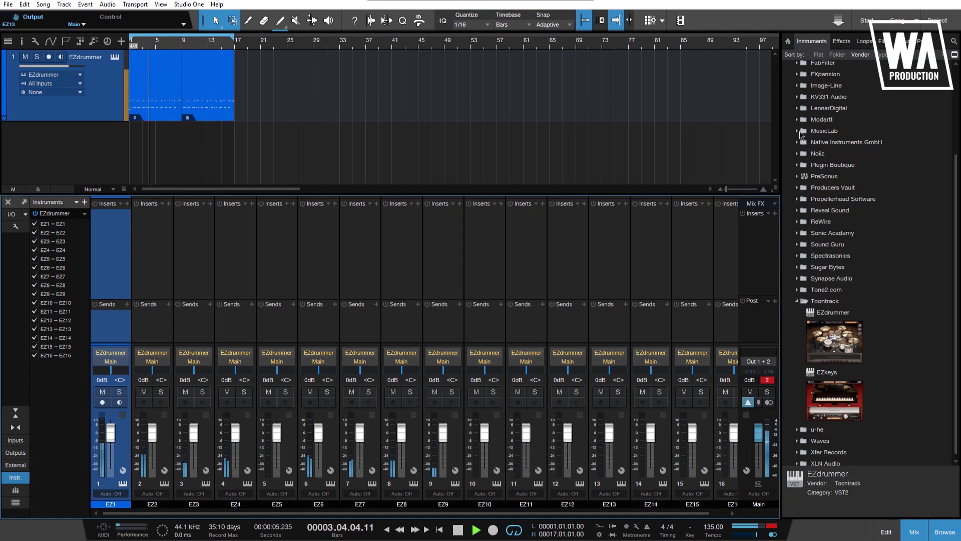
Step: Insert Cytomic's The Glue 64 compressor on the EZ1 channel and adjust its threshold
left_click(841, 41)
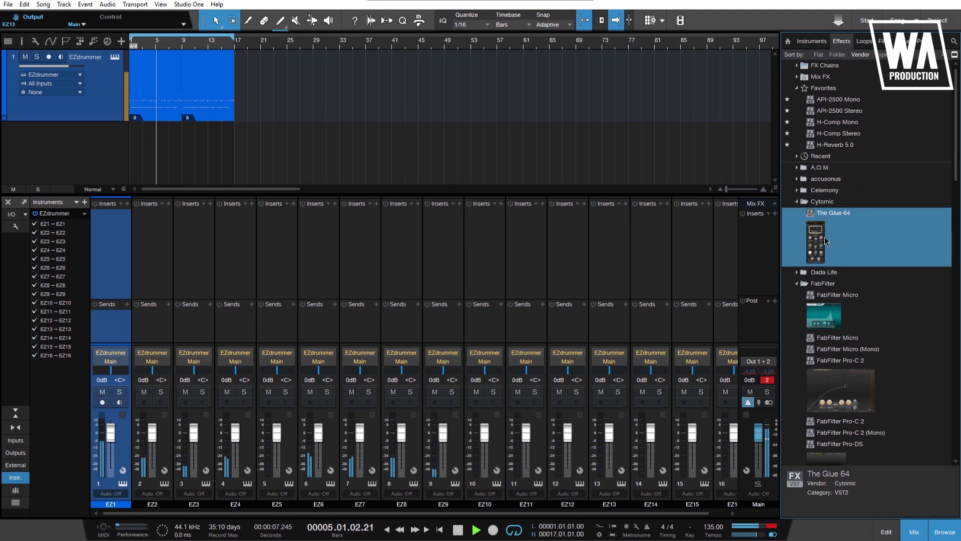
left_click_drag(821, 243, 111, 270)
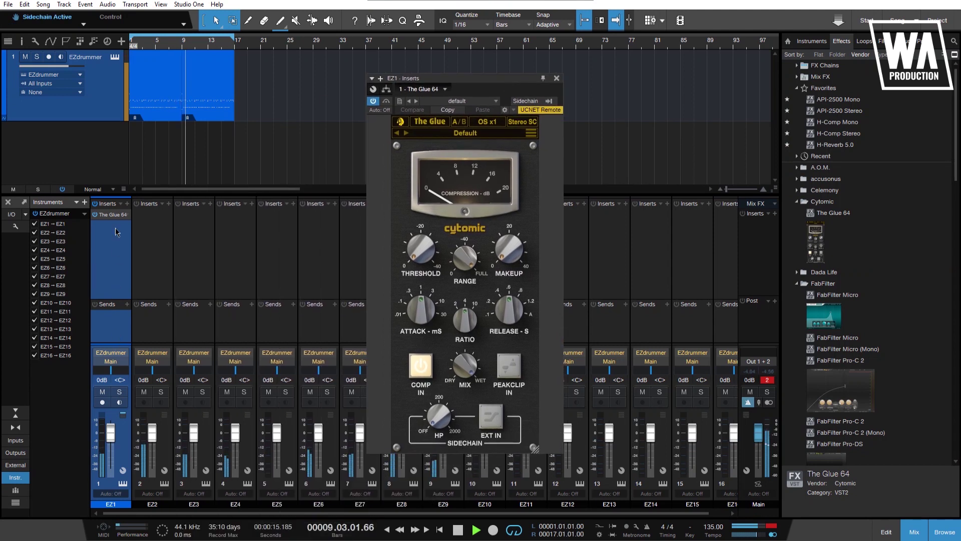
mouse_move(423, 257)
left_click_drag(423, 256, 429, 206)
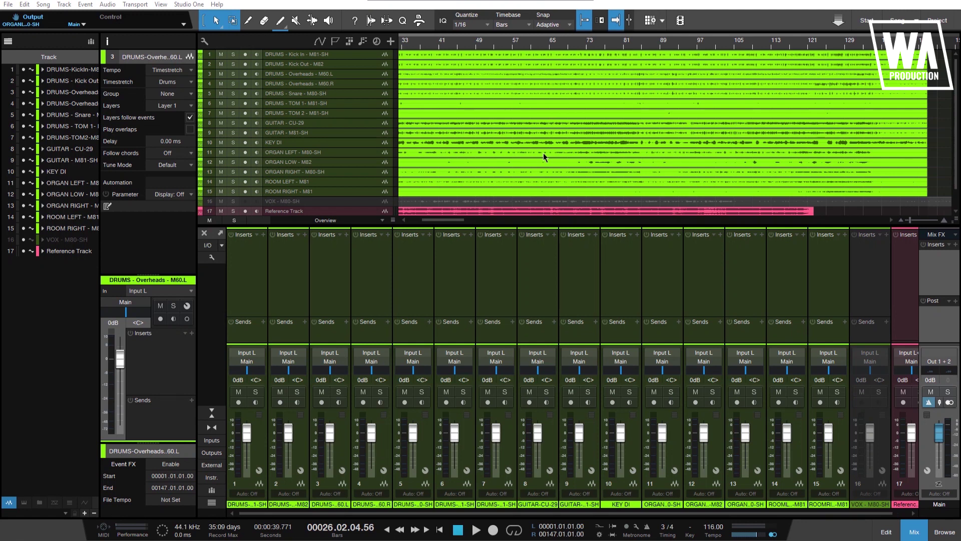
Step: Mute the Reference Track, leaving the other song tracks active
mouse_move(585, 45)
left_mouse_down()
mouse_move(595, 54)
mouse_move(602, 40)
left_mouse_up()
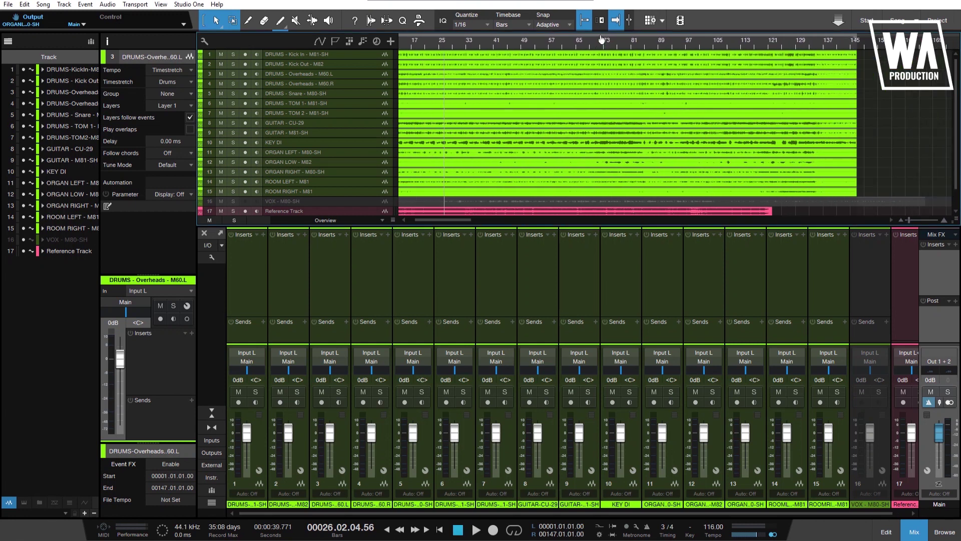
scroll(599, 111, "down", 2)
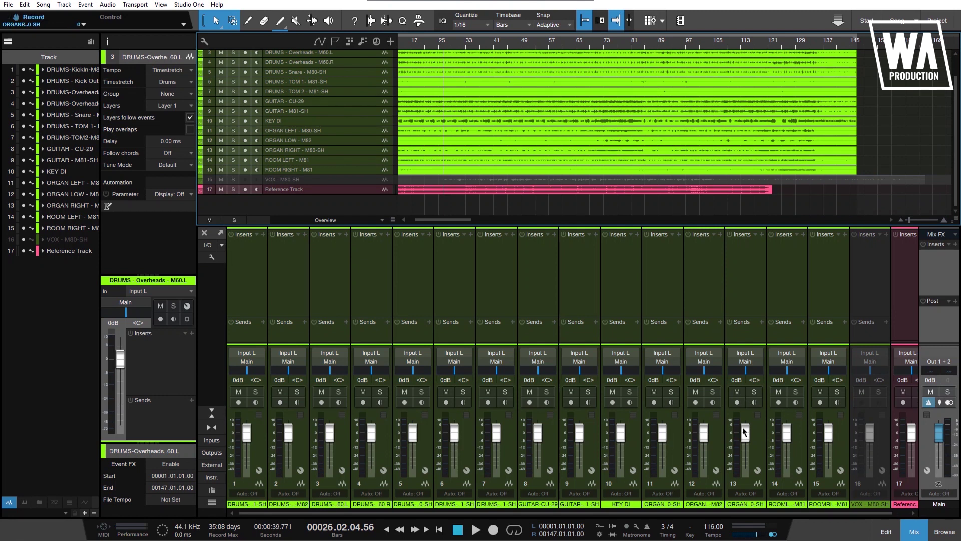
scroll(429, 163, "up", 2)
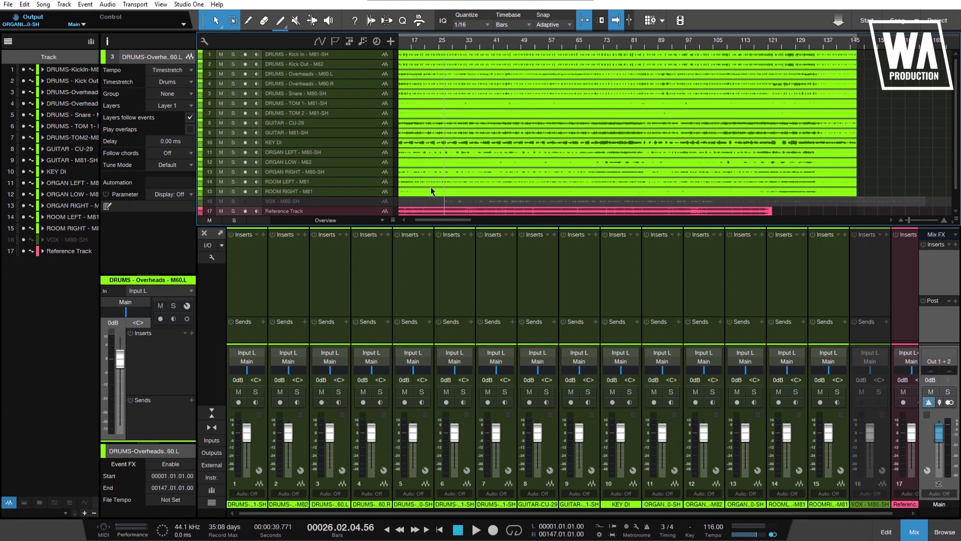
scroll(430, 188, "down", 2)
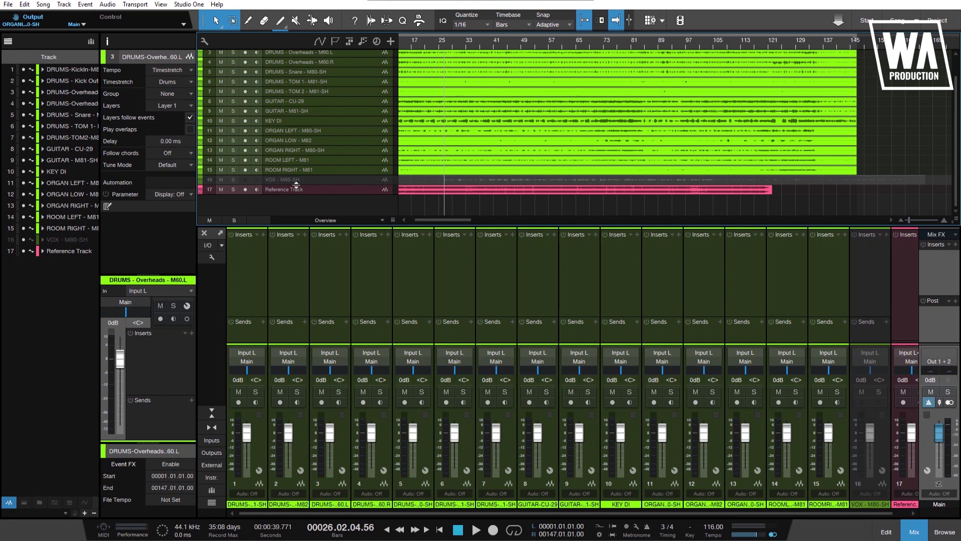
scroll(439, 189, "up", 2)
key("m")
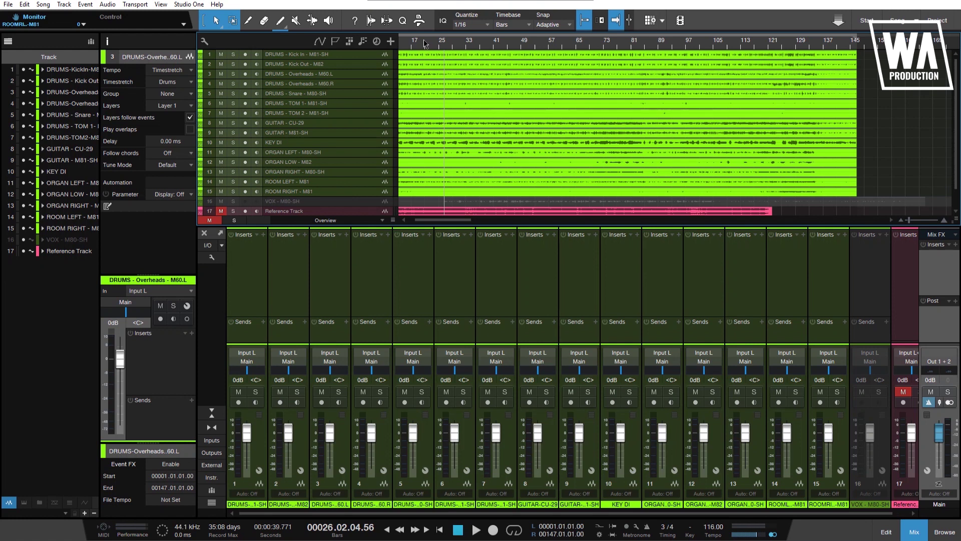
scroll(424, 43, "down", 3)
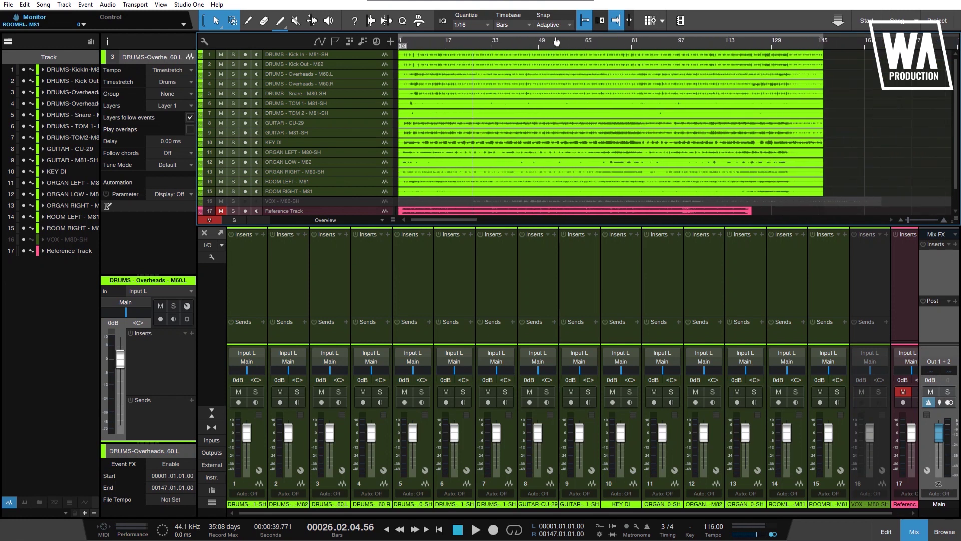
Step: Listen to short passages of the unmixed song from about bar 17 and bar 33
left_click(438, 44)
key("space")
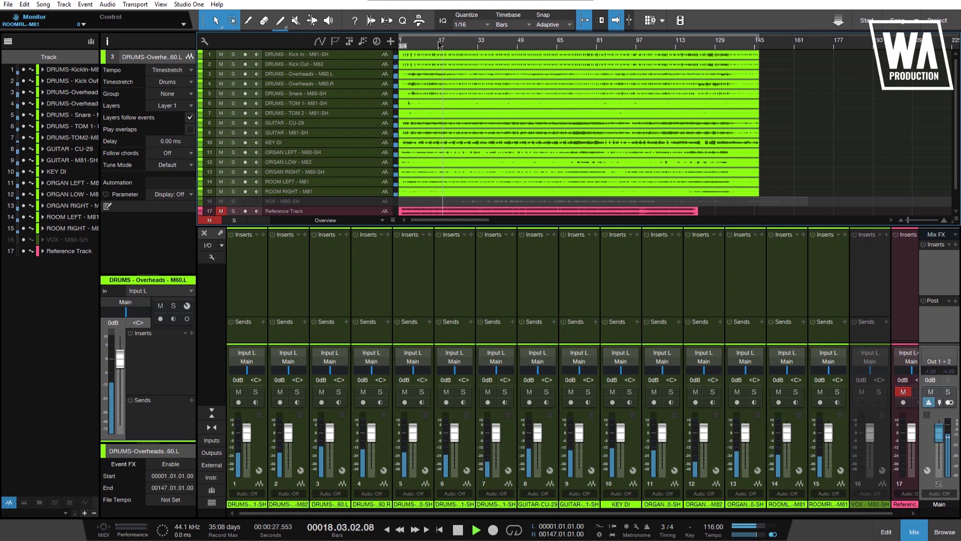
key("space")
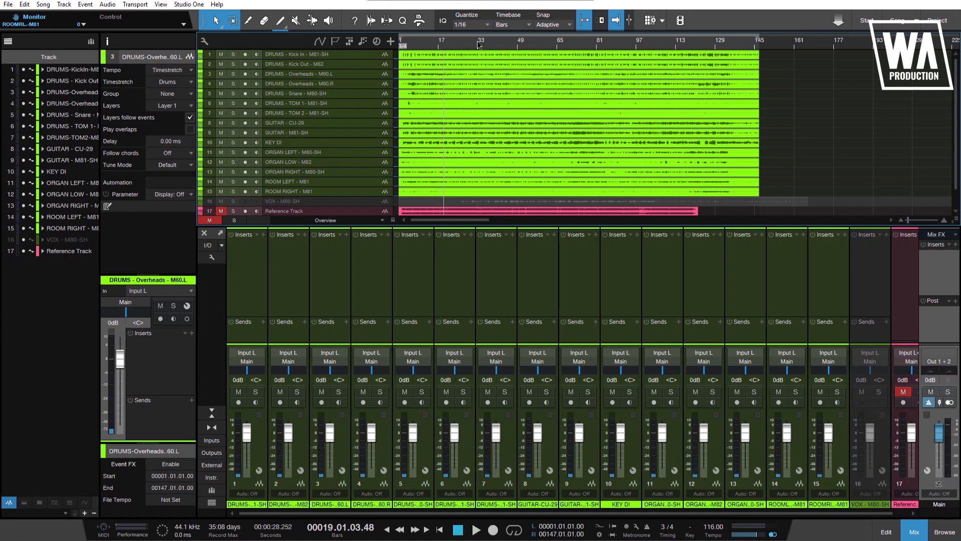
left_click(479, 44)
key("space")
scroll(519, 75, "down", 2)
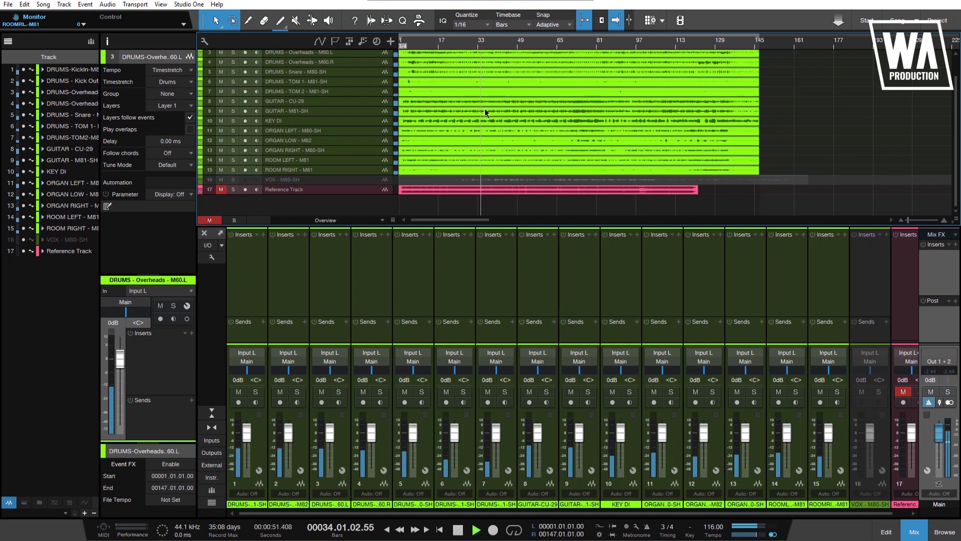
key("space")
Step: Unmute and solo the Reference Track and increase its track height
left_click(221, 189)
left_click(233, 189)
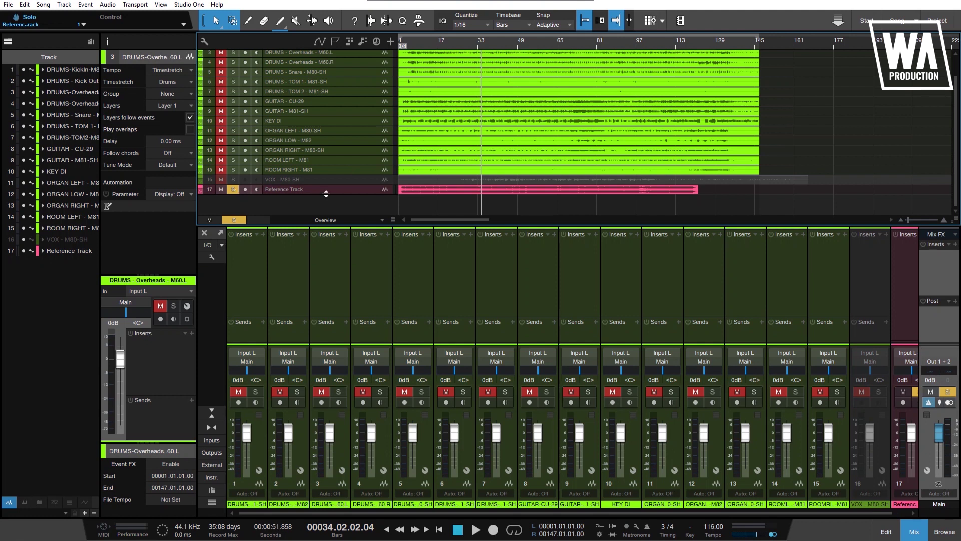
left_click_drag(328, 194, 328, 207)
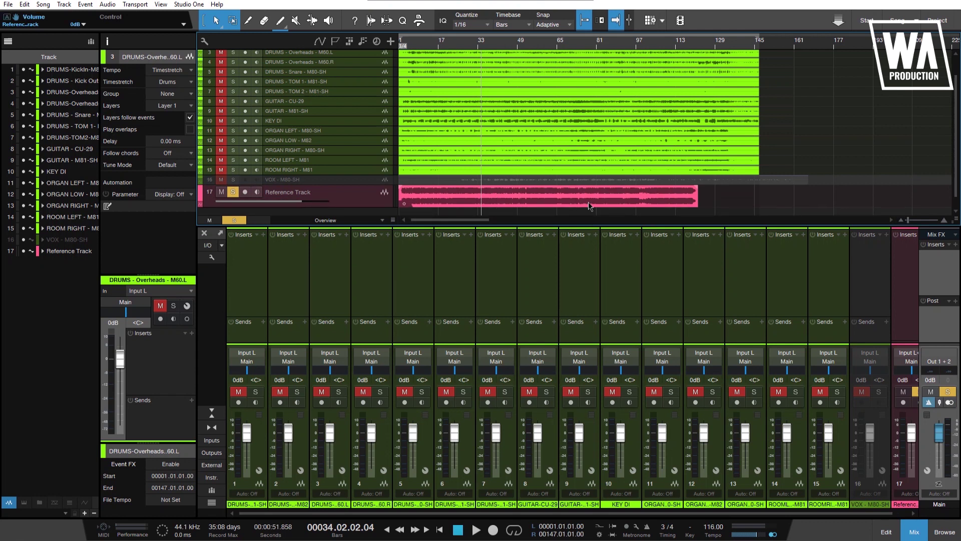
Step: Listen to the soloed Reference Track from about bar 34
key("space")
key("space")
key("space")
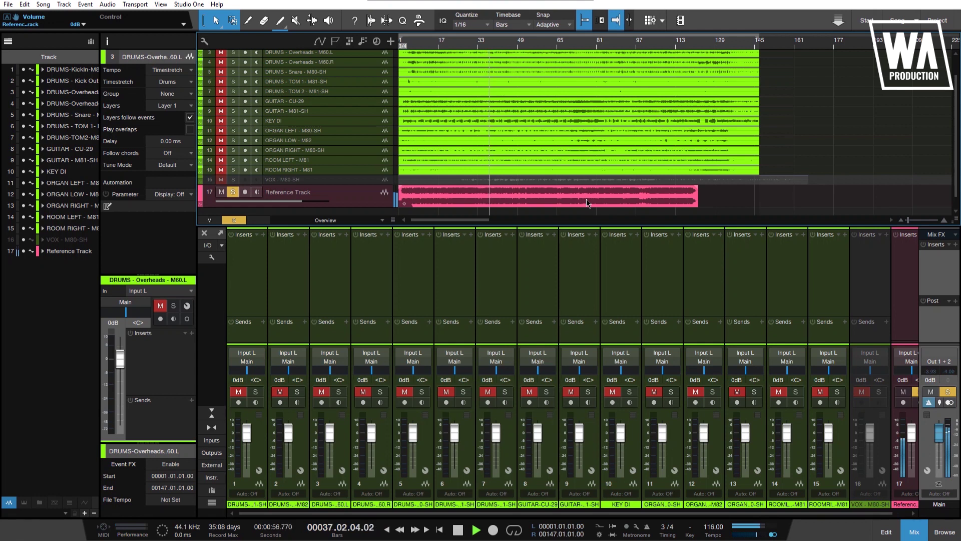
key("space")
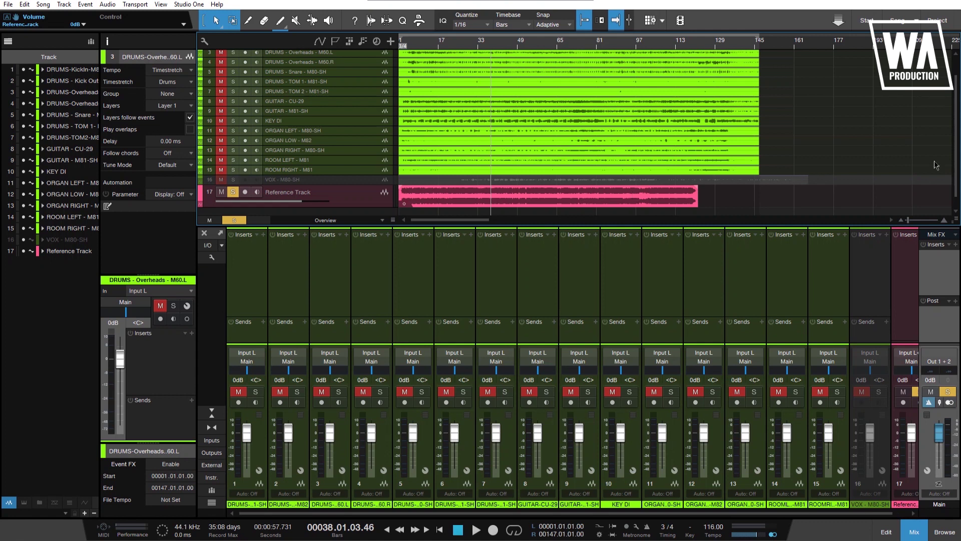
Step: Insert the REFERENCE plug-in on the Main output and place its window over the middle of the song view
left_click(958, 246)
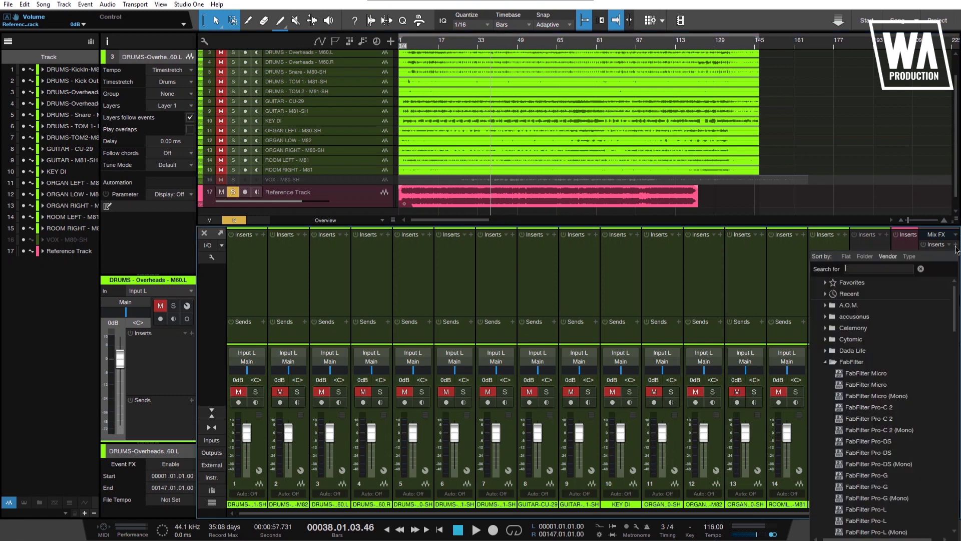
left_click(880, 271)
type("refer")
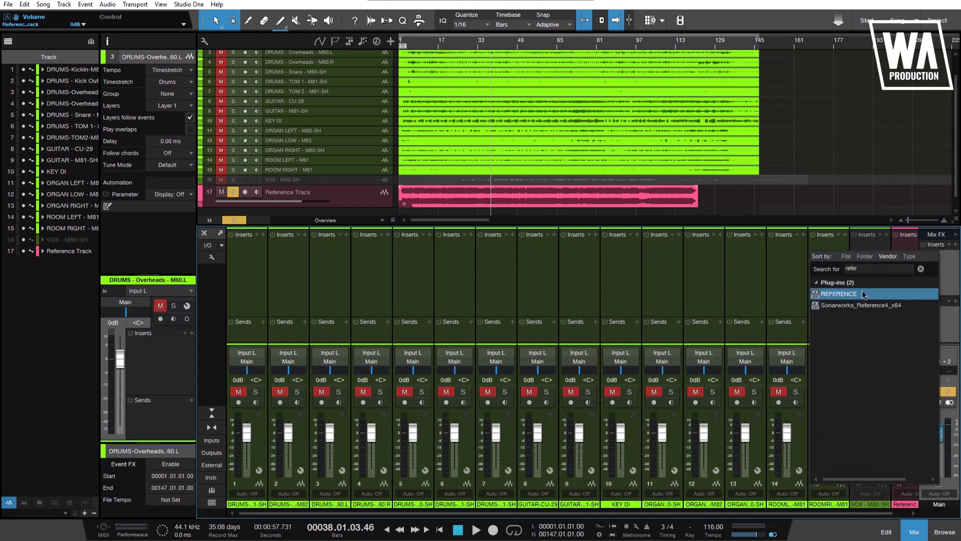
left_click(863, 295)
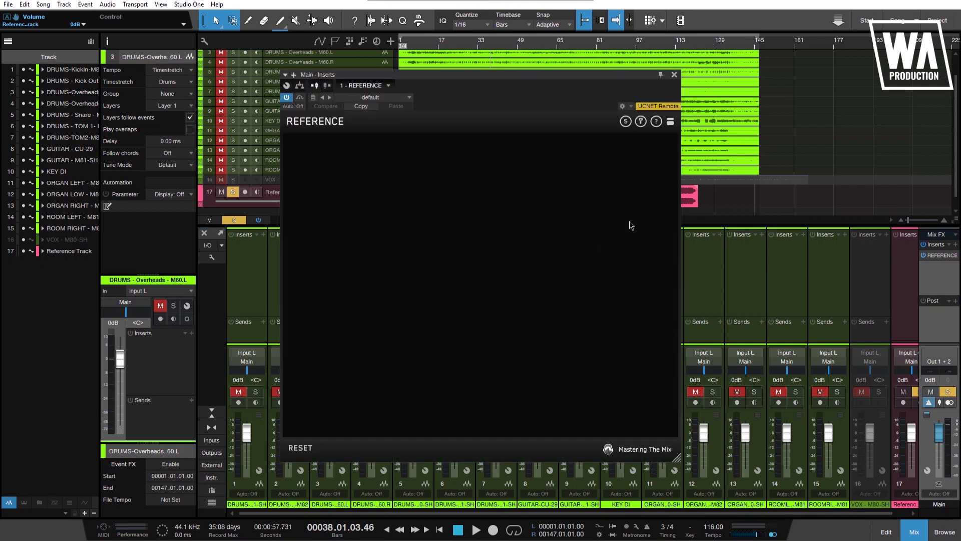
left_click_drag(603, 81, 768, 237)
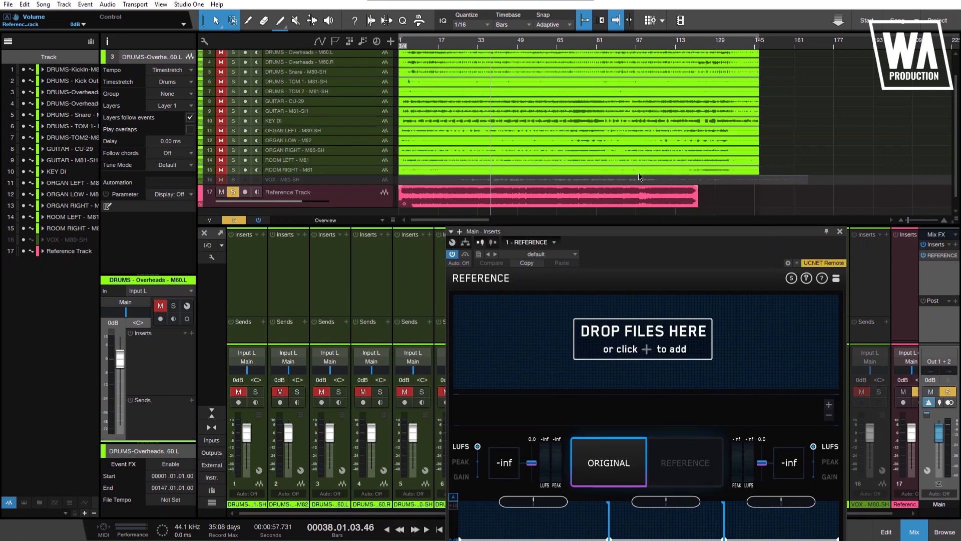
scroll(665, 178, "down", 1)
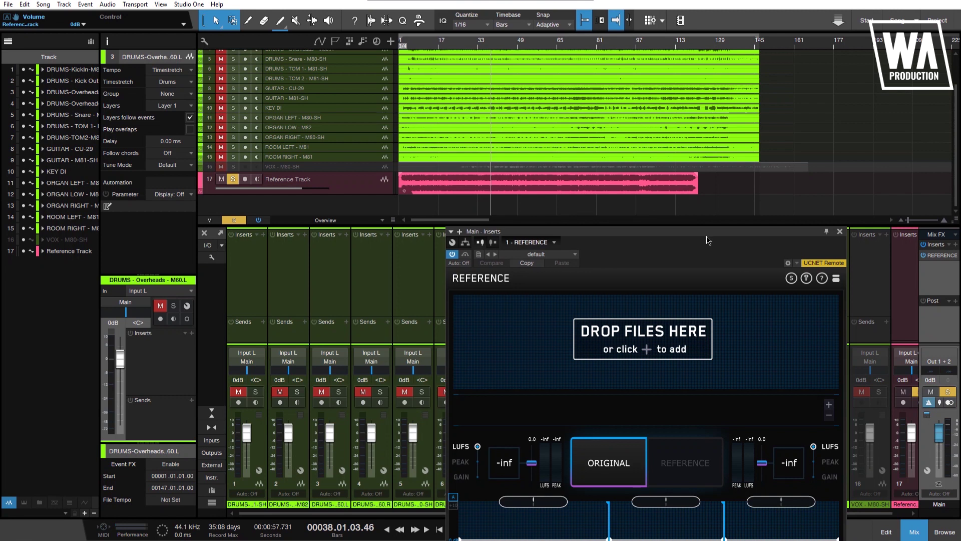
left_click_drag(706, 234, 589, 94)
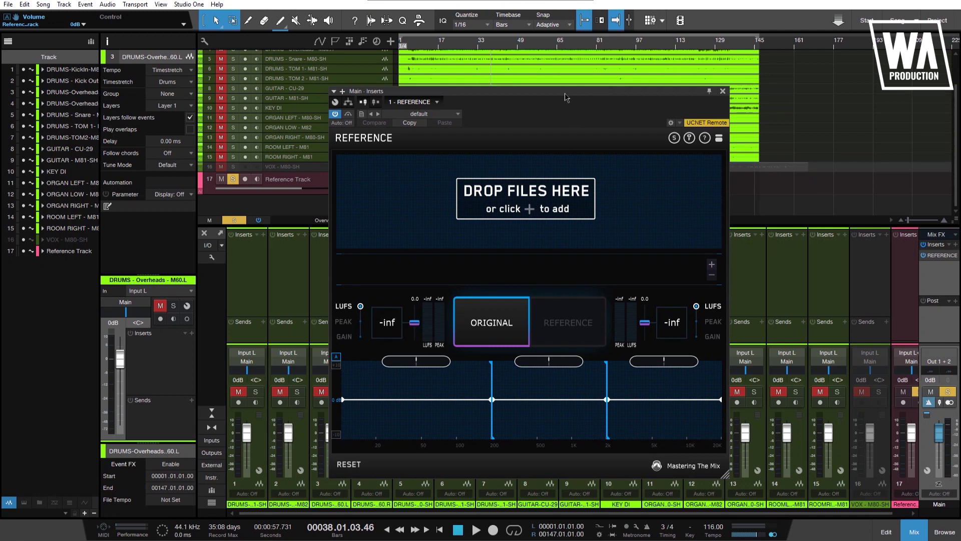
left_click_drag(564, 95, 508, 76)
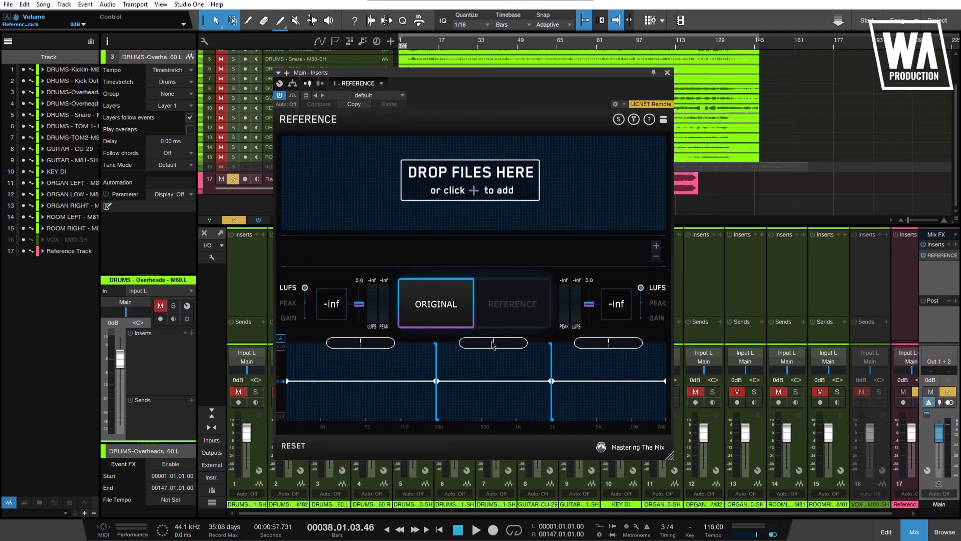
left_click_drag(502, 77, 517, 77)
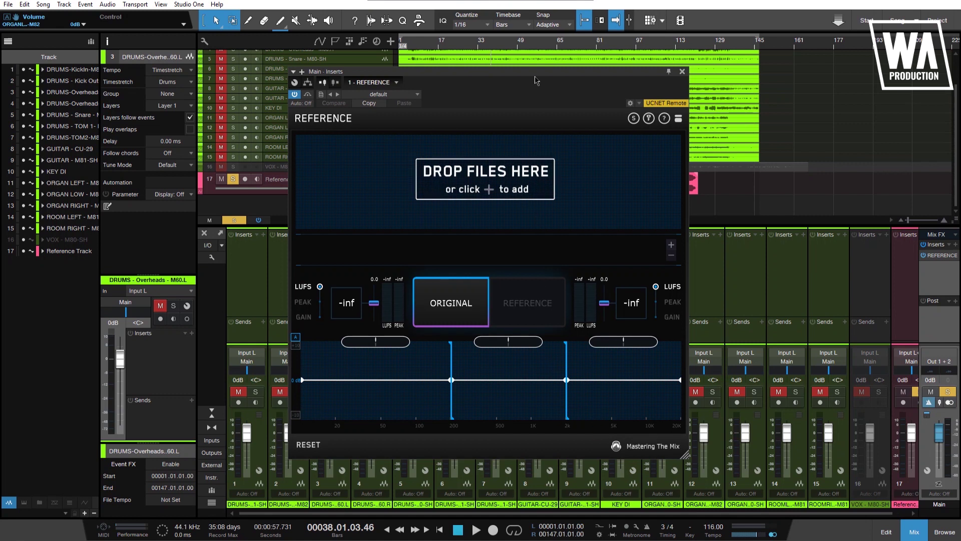
left_click_drag(535, 74, 514, 73)
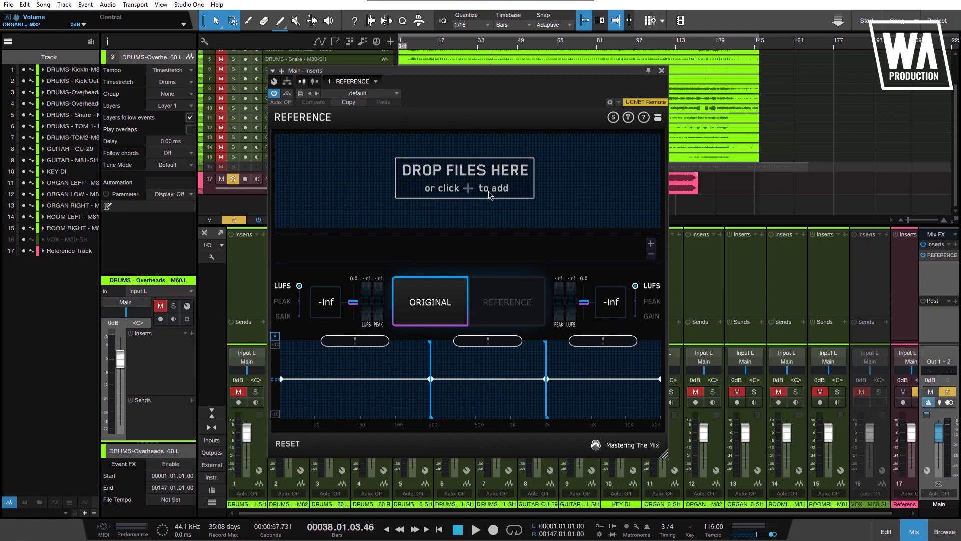
Step: Browse for a reference audio file in Music > Reference Tracks > Mixing and Mastering and widen the name column to show full file names
left_click(489, 194)
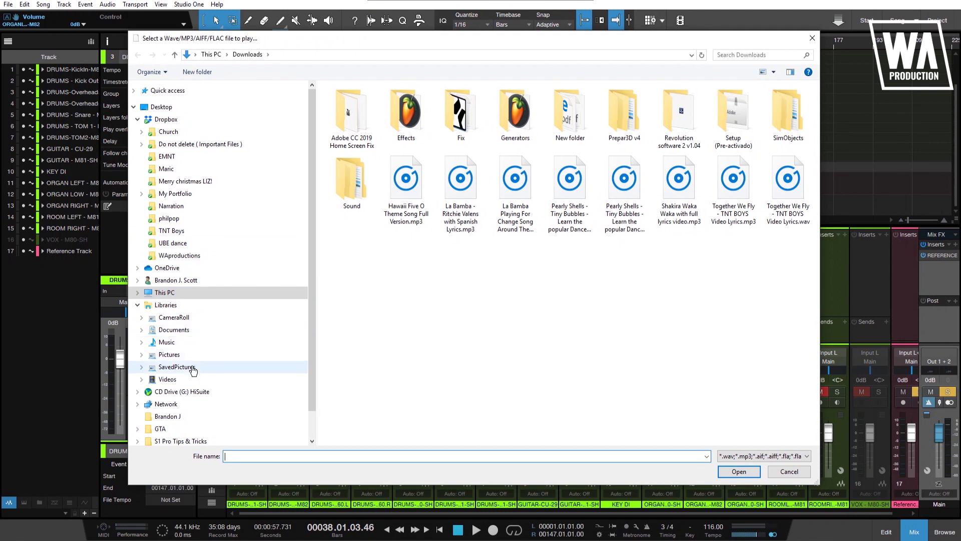
left_click(190, 343)
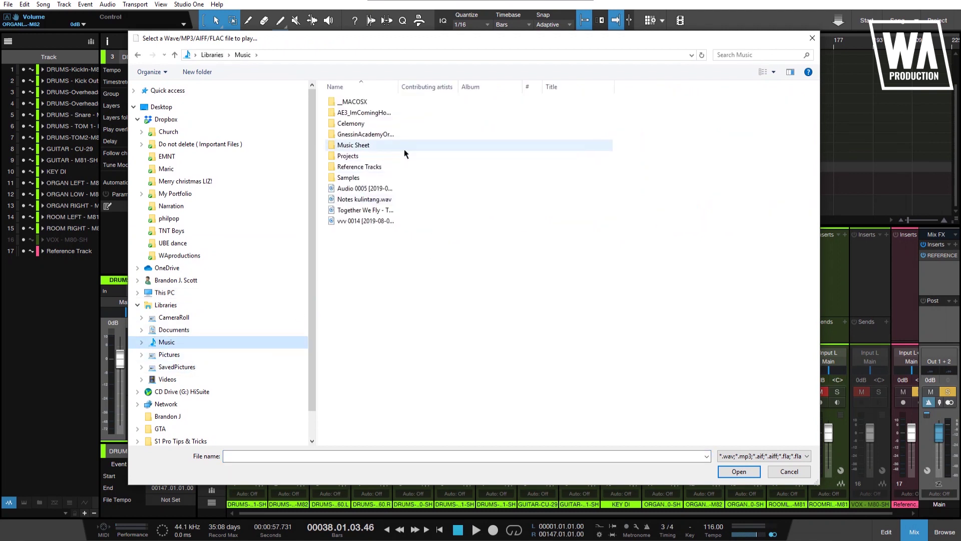
double_click(361, 167)
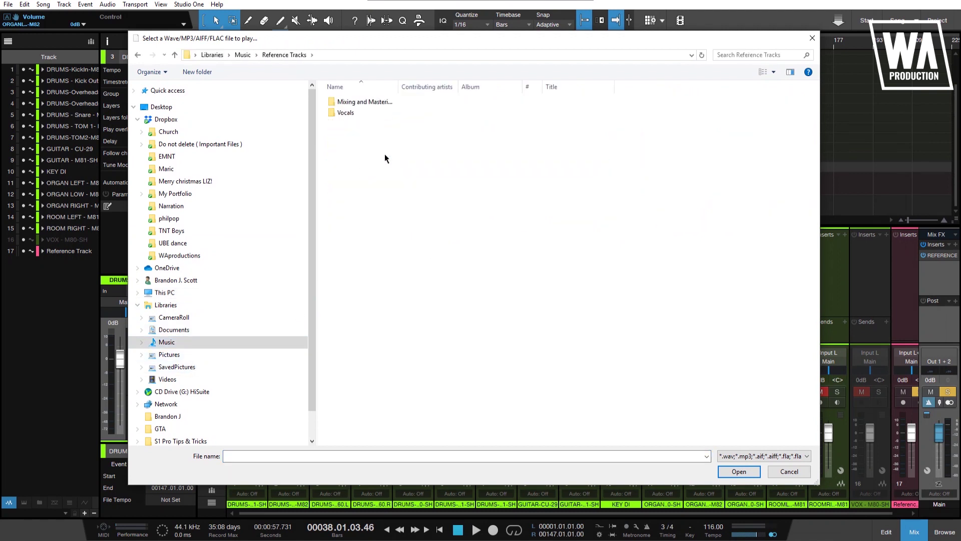
left_click_drag(399, 86, 458, 86)
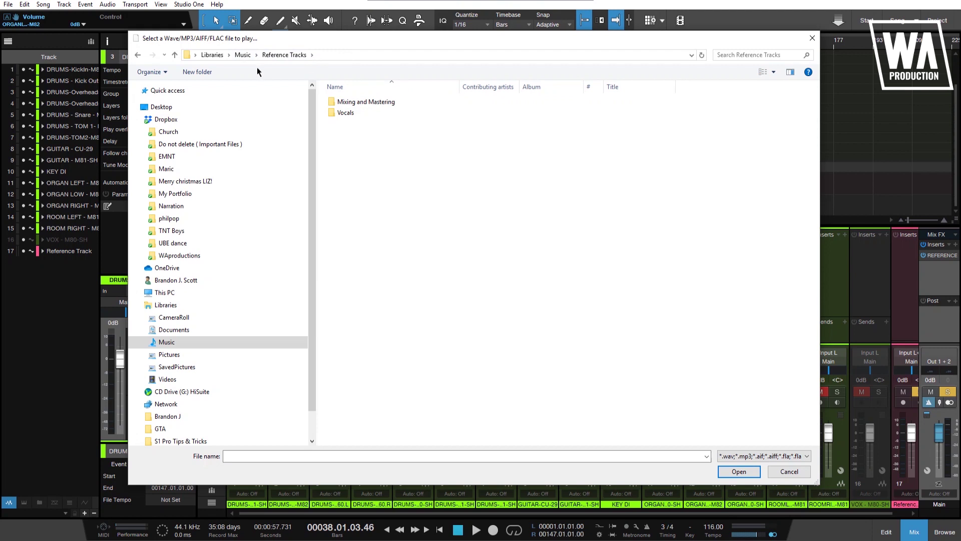
double_click(361, 101)
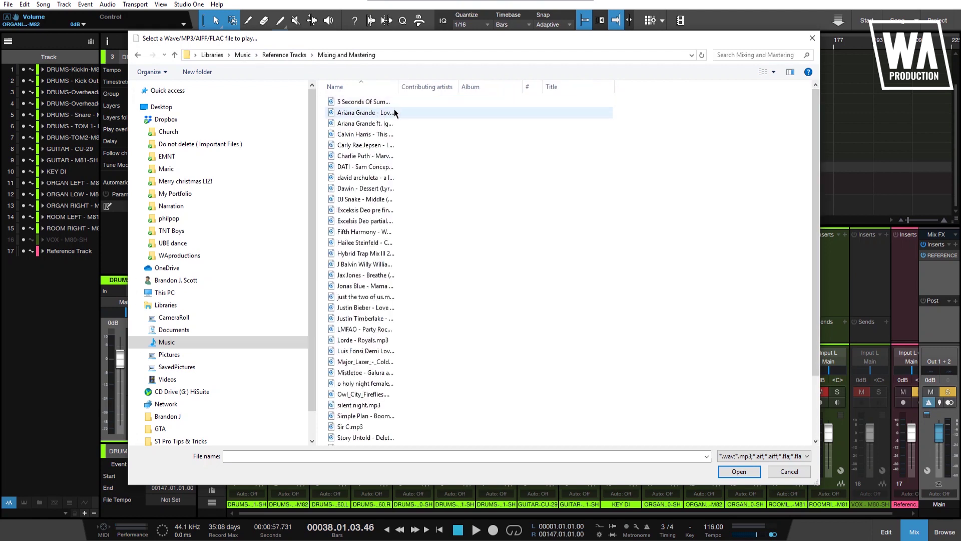
left_click_drag(527, 97, 569, 95)
Step: Load "Justin Timberlake - Can't Stop the Feeling ( Lyrics Video ).mp3" into REFERENCE as the comparison song
left_click(457, 146)
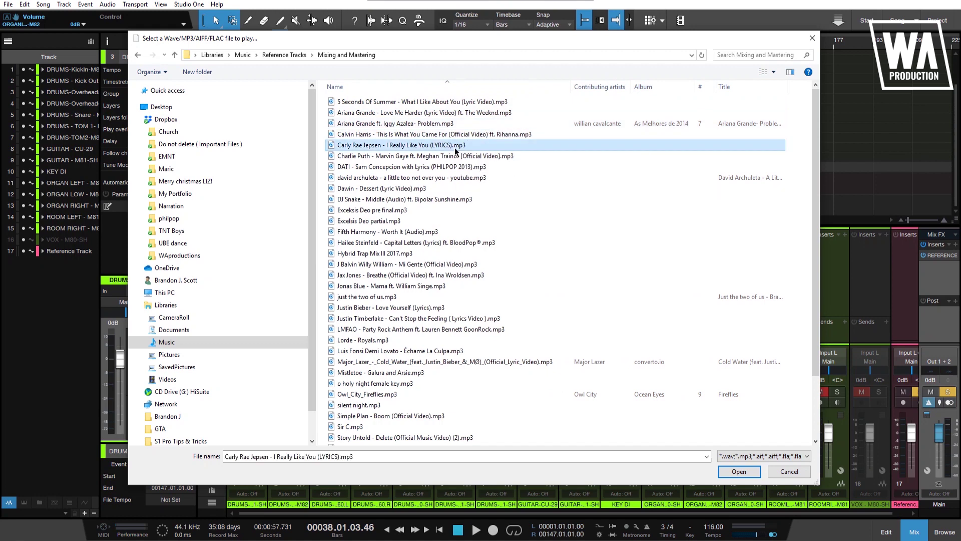
scroll(473, 168, "down", 2)
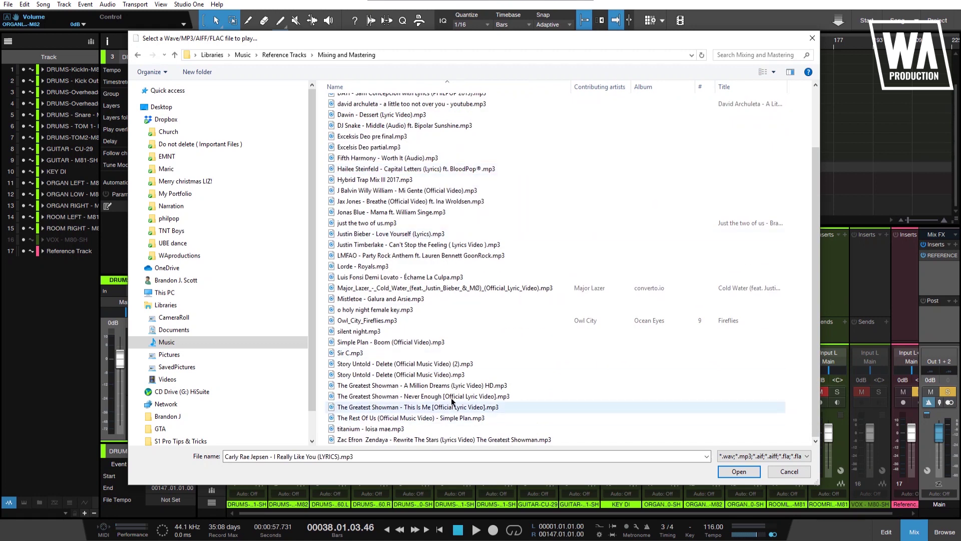
scroll(426, 347, "up", 2)
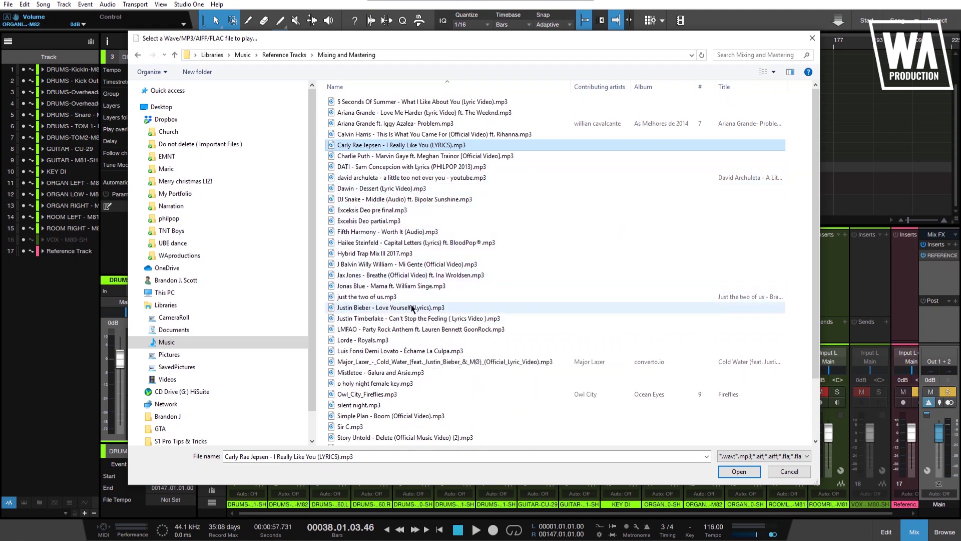
left_click(418, 319)
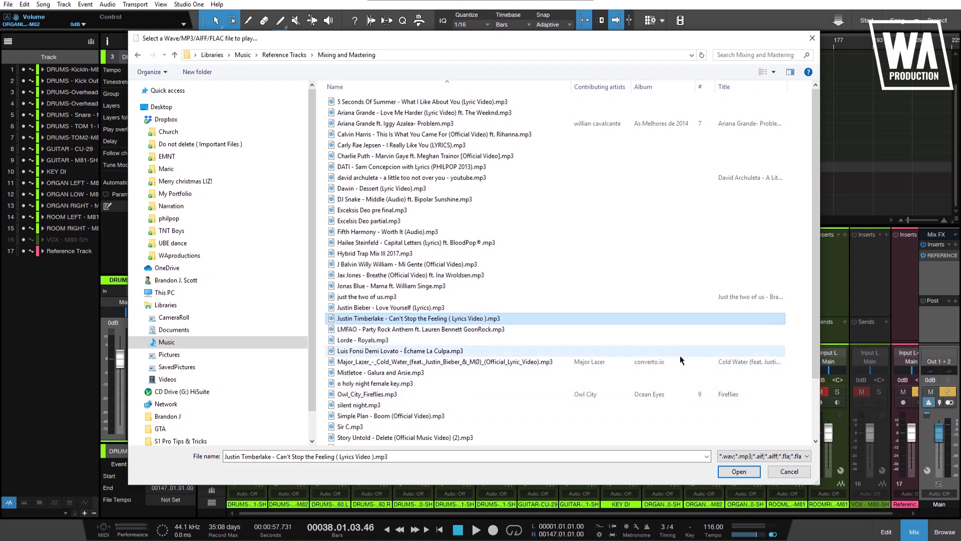
left_click(739, 471)
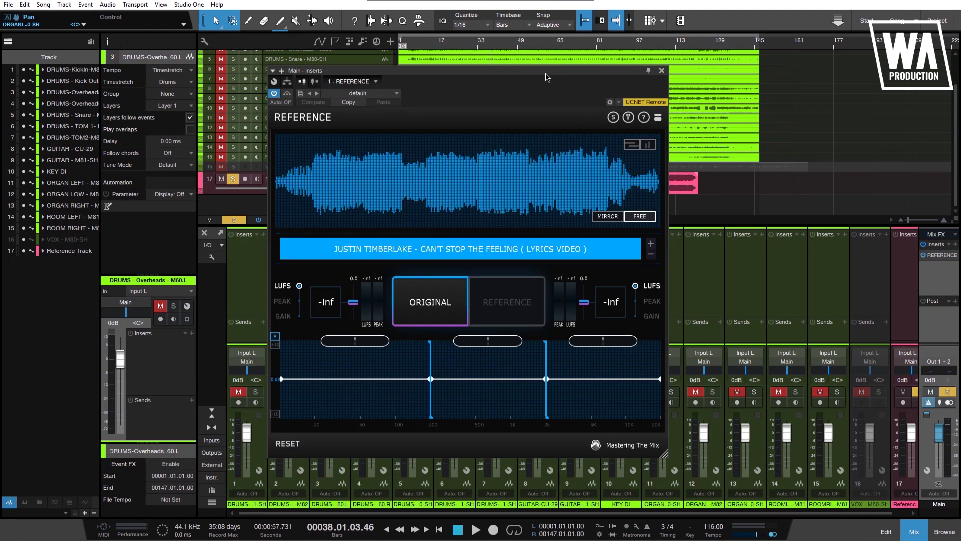
Step: Unsolo and mute the Reference Track while playing the original mix through REFERENCE from about bar 38
left_click_drag(514, 73, 547, 121)
left_click(233, 179)
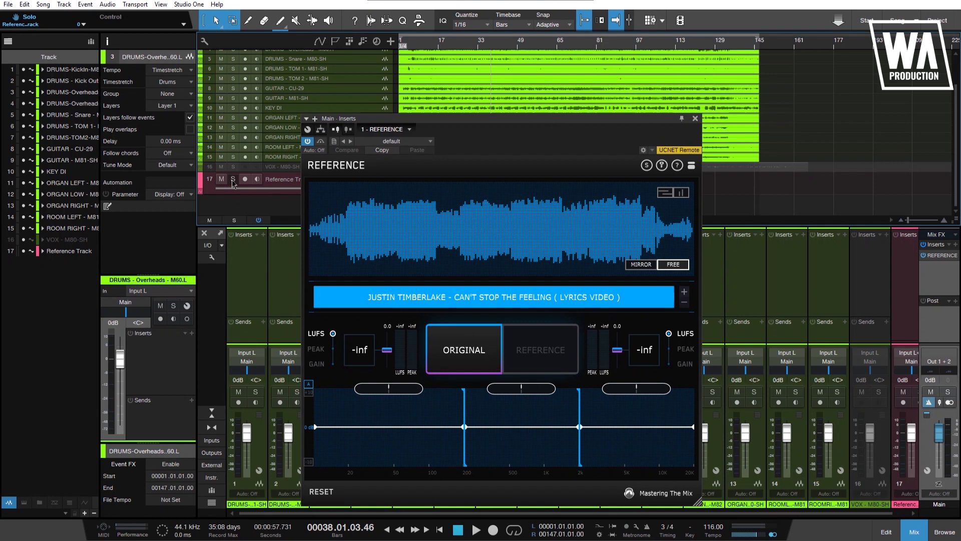
left_click(486, 356)
key("space")
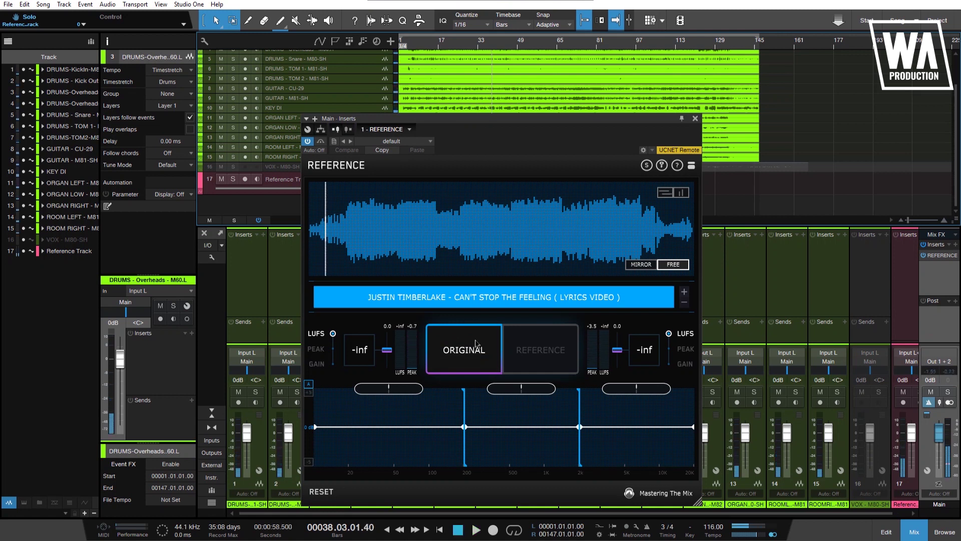
left_click(222, 182)
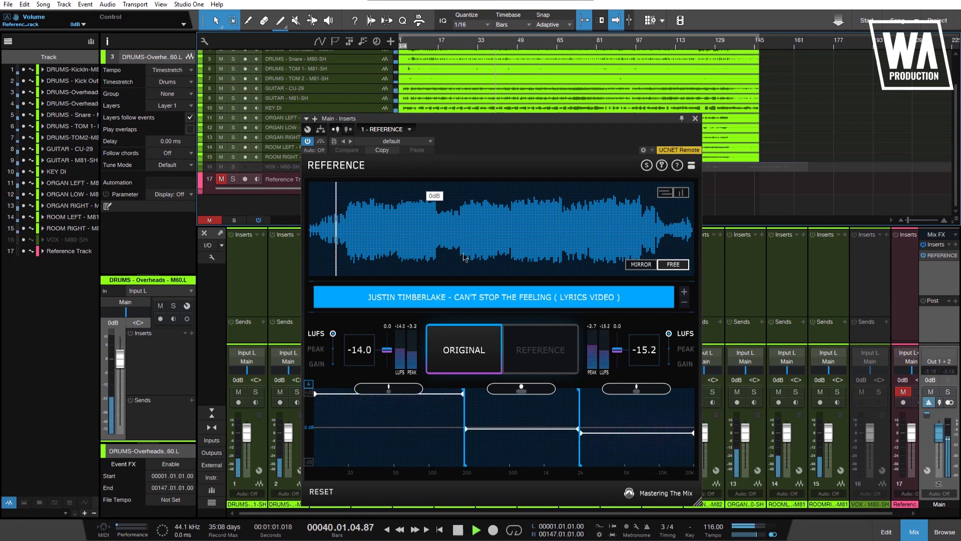
Step: Play the song from about bar 40 while alternating between the original mix and the reference song in REFERENCE
left_click(543, 361)
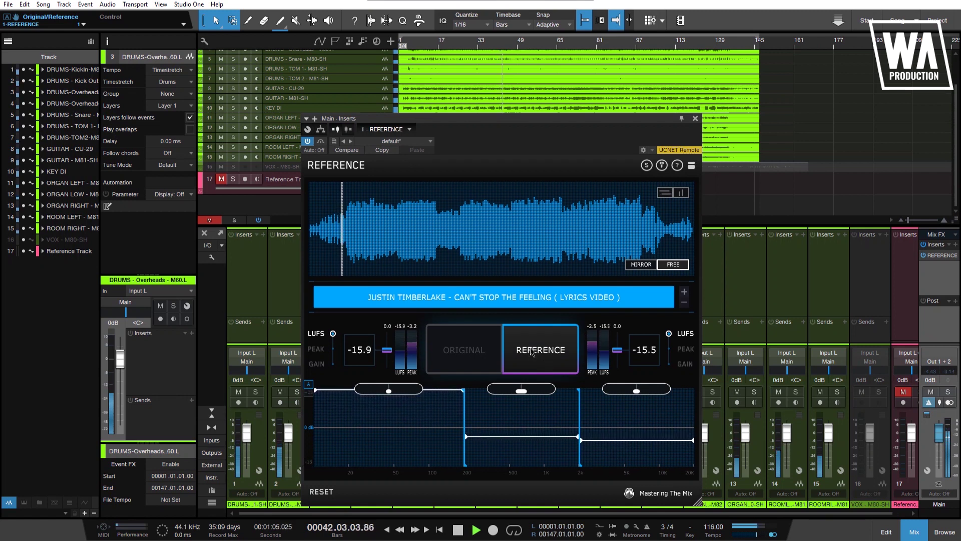
left_click(469, 350)
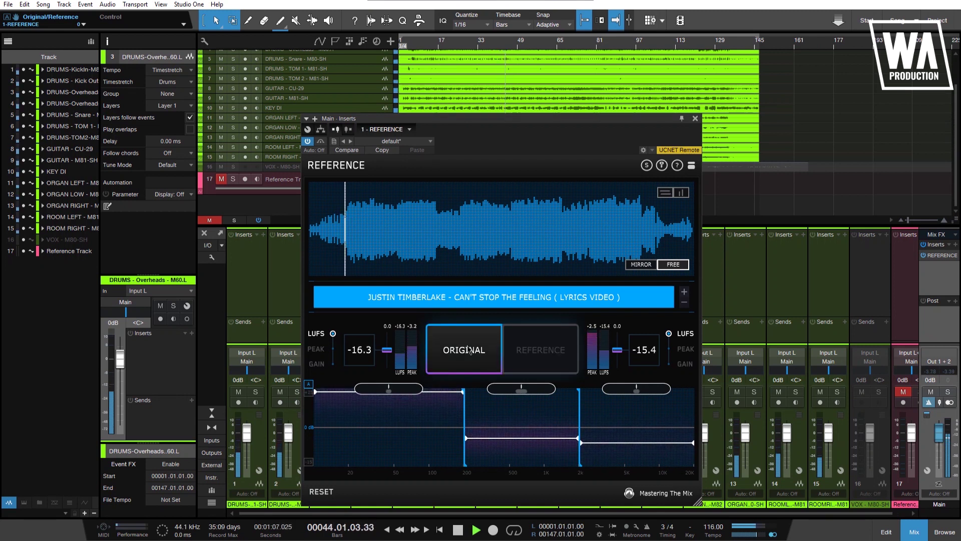
left_click(541, 357)
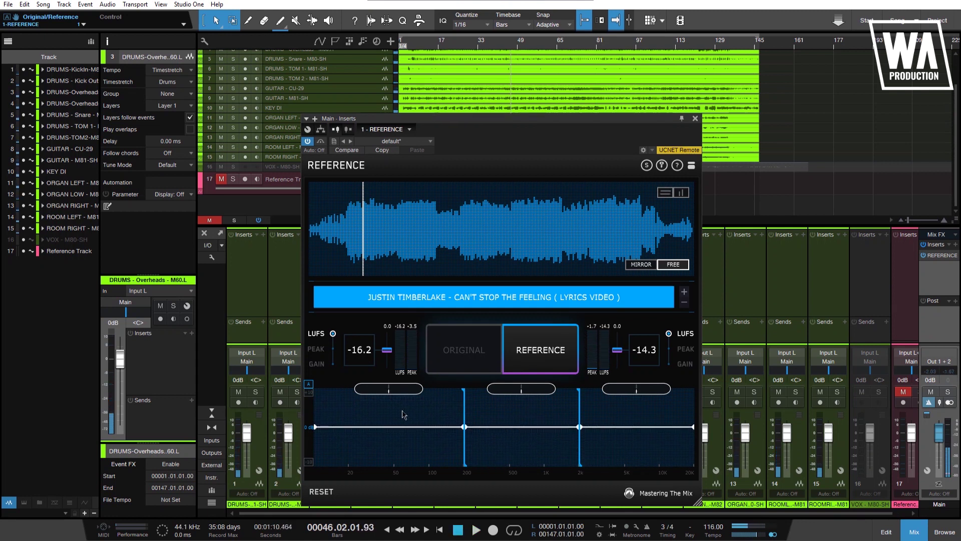
key("space")
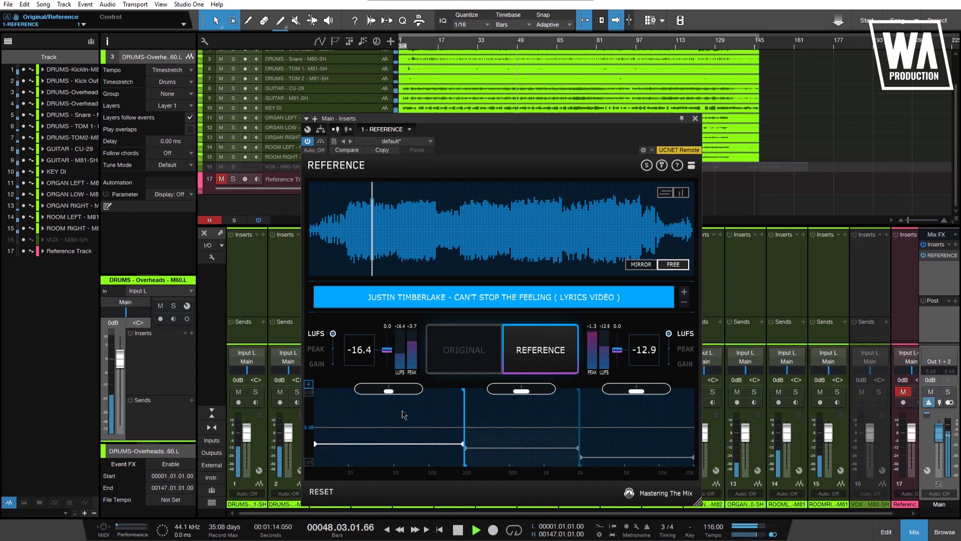
key("space")
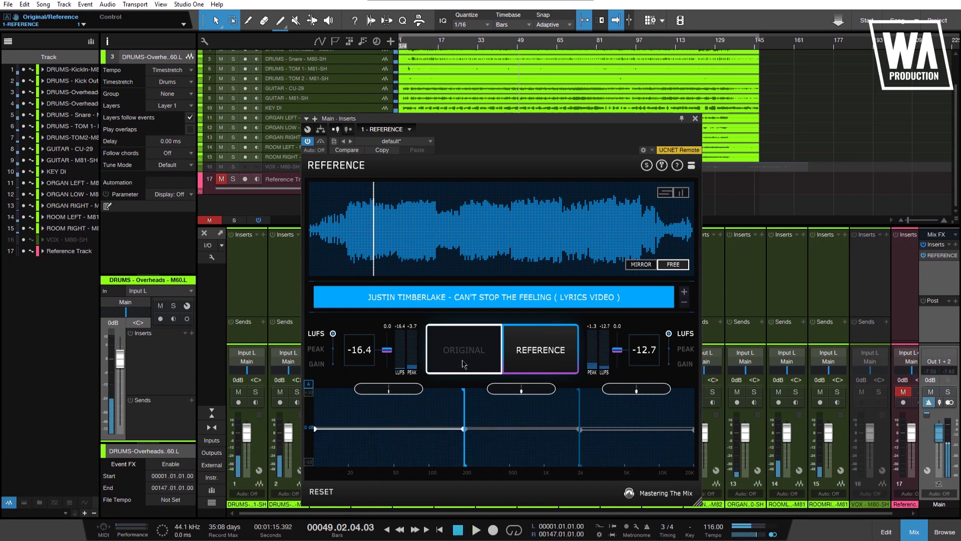
Step: Compare the low and high bands of the original mix with the reference song in REFERENCE from about bar 49
left_click(463, 359)
key("space")
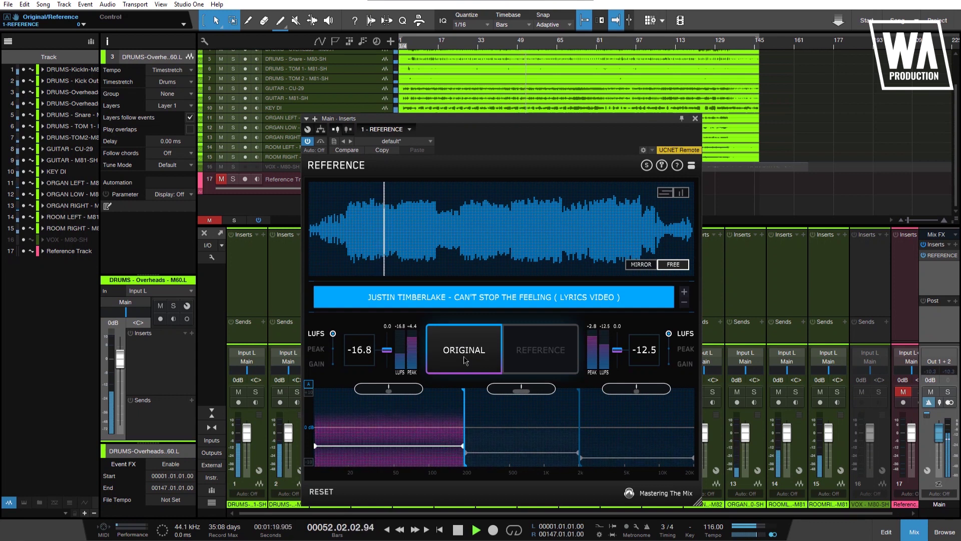
key("space")
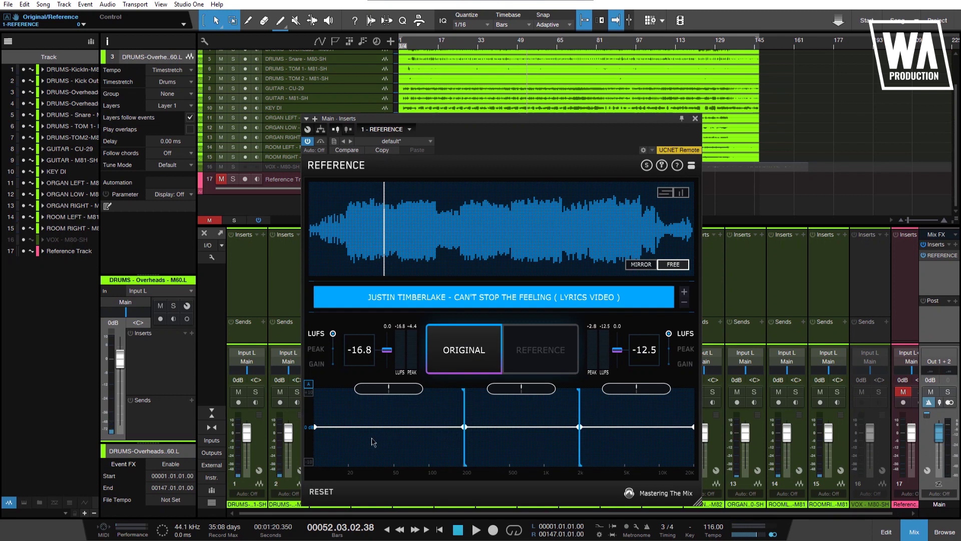
key("space")
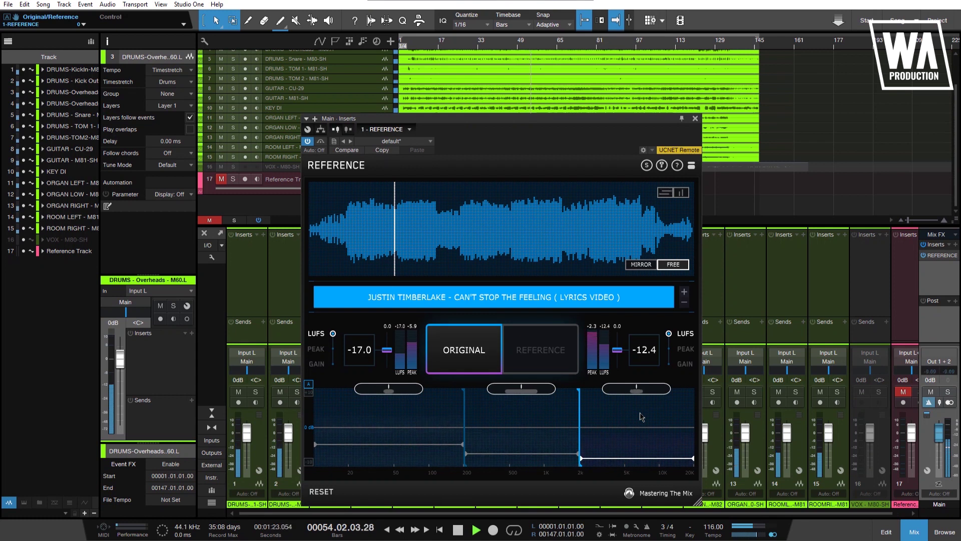
left_click(564, 367)
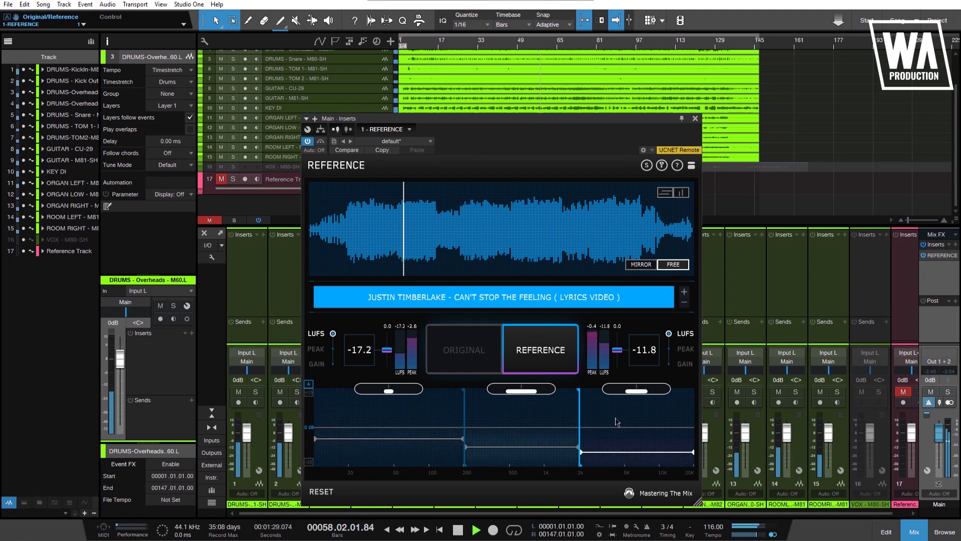
key("space")
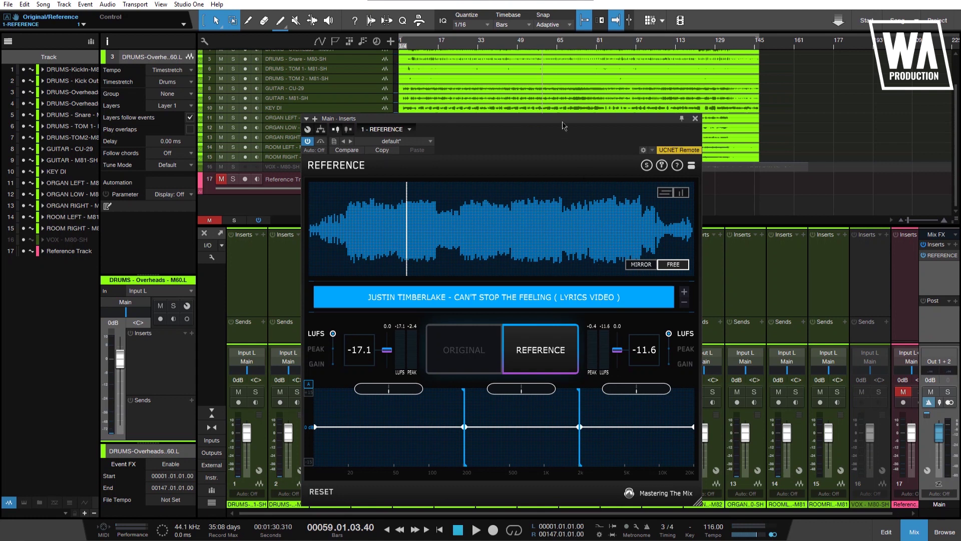
Step: Close the REFERENCE window and remove the plug-in from the Main output's inserts
left_click_drag(564, 123, 536, 97)
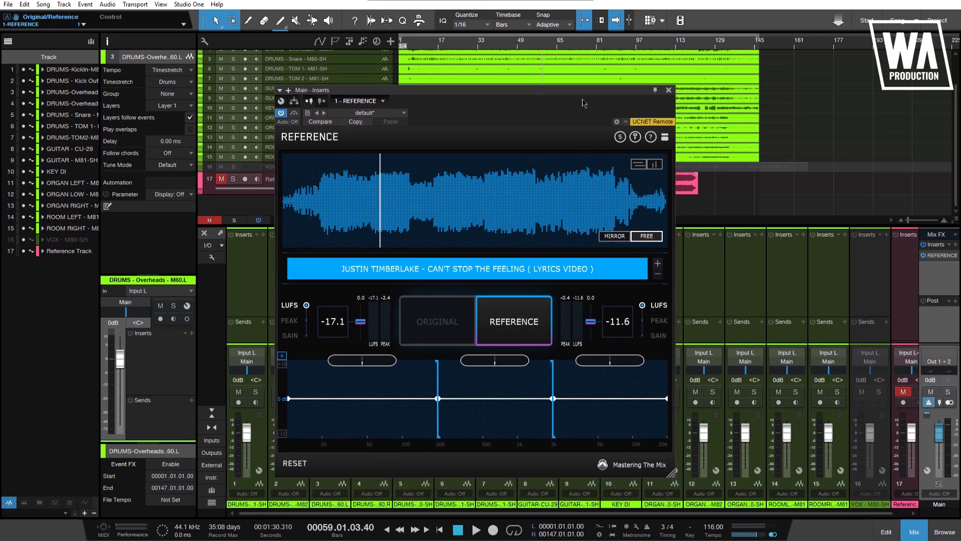
left_click(669, 90)
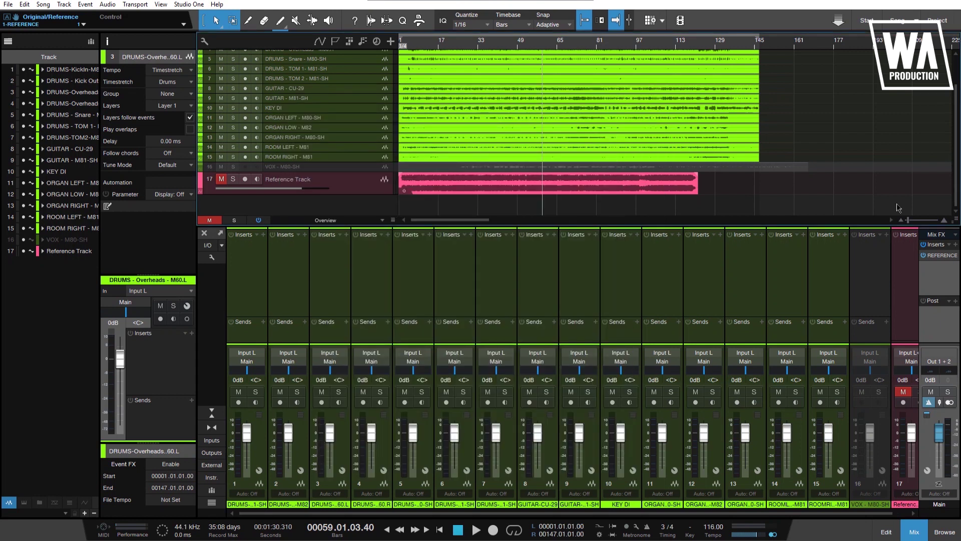
left_click(956, 256)
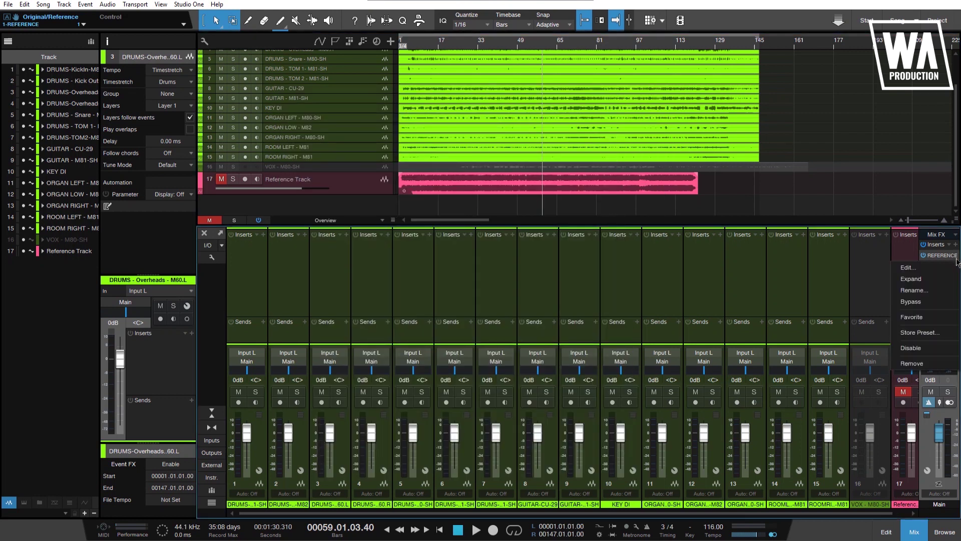
left_click(924, 363)
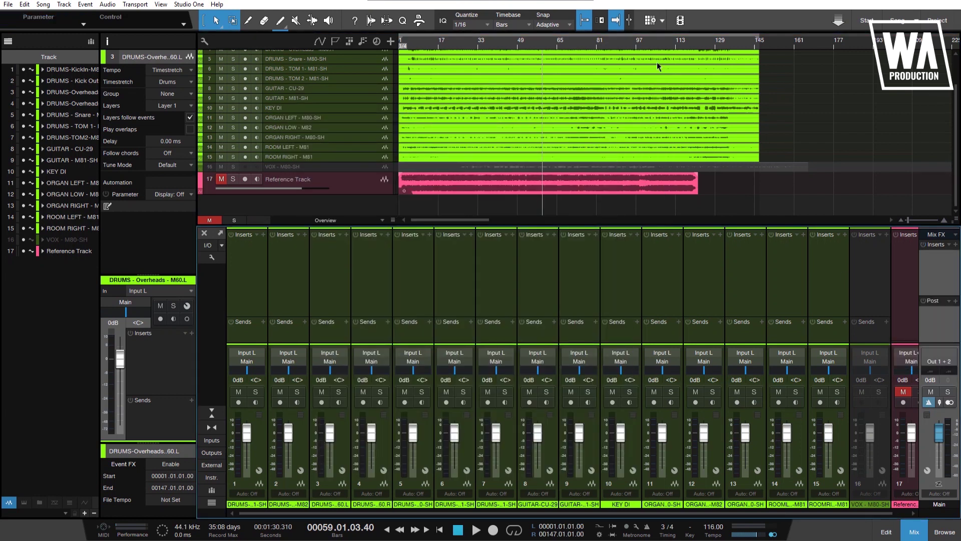
Step: Hide the mixer console and enlarge all arrangement tracks to the Tiny height
left_click(915, 532)
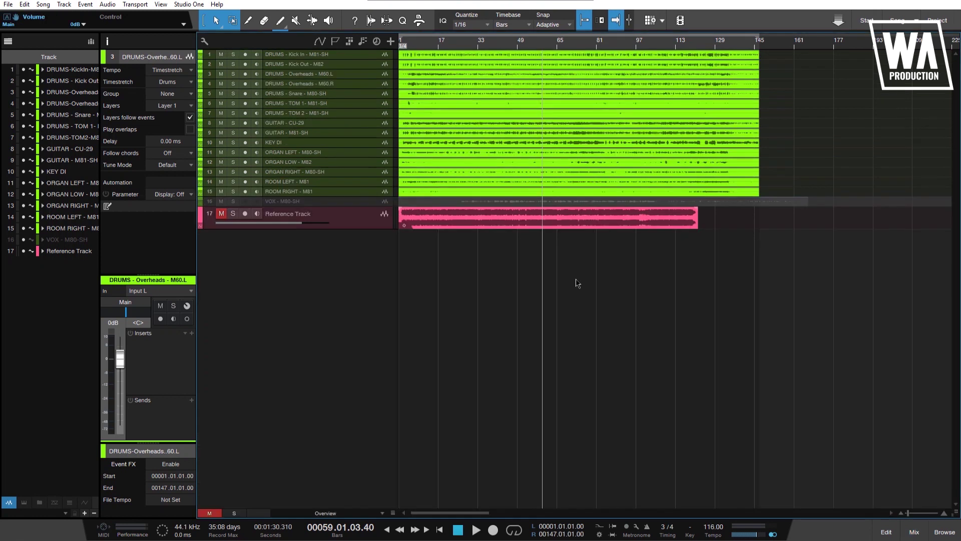
left_click_drag(392, 499, 393, 517)
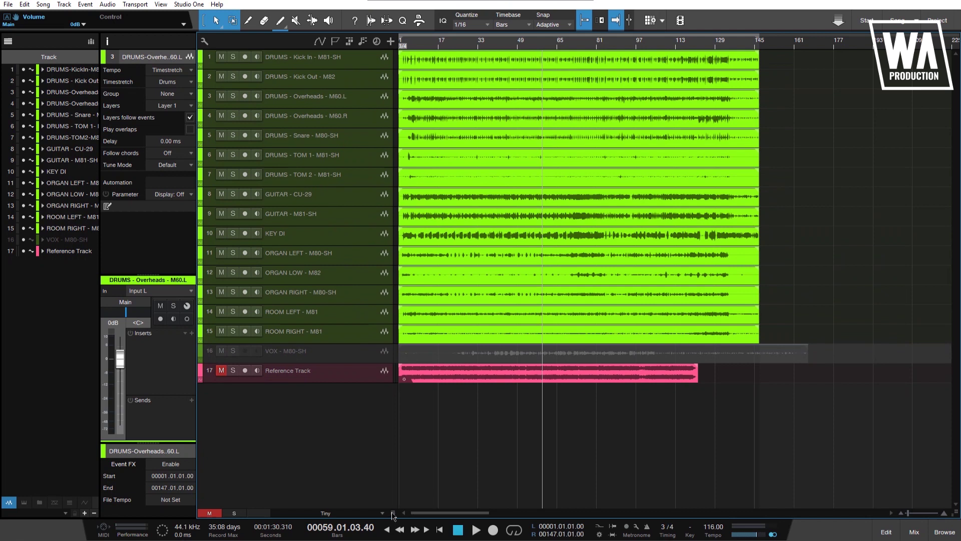
Step: Play the song mix briefly from about bar 23
left_click(453, 43)
key("space")
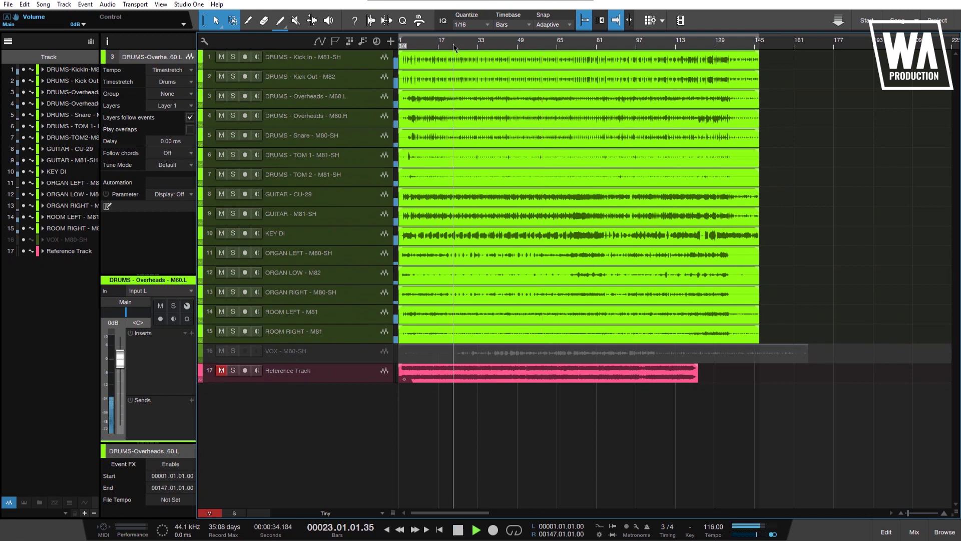
key("space")
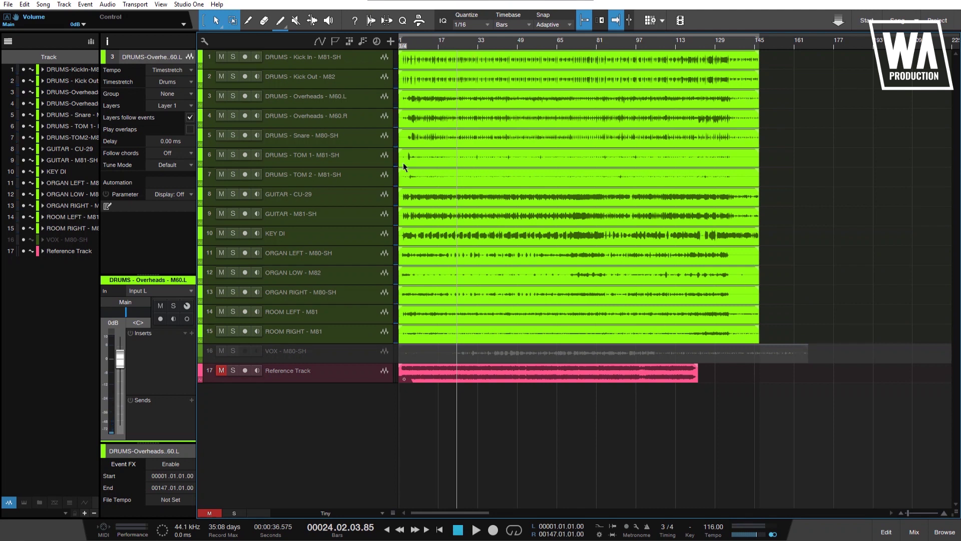
Step: Pack tracks 1 to 15, from DRUMS - Kick In to ROOM RIGHT, into a folder
left_click(347, 336)
left_click(349, 60, "shift")
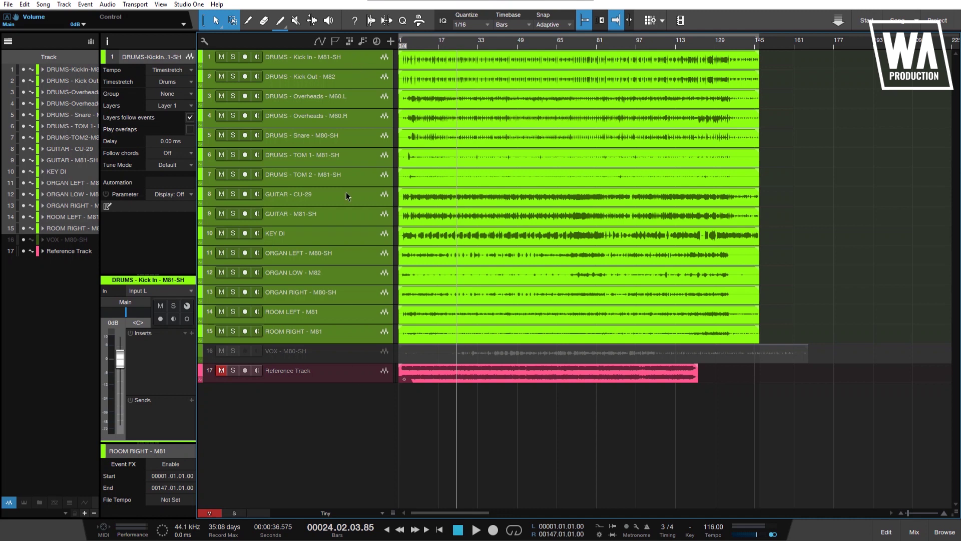
right_click(345, 61)
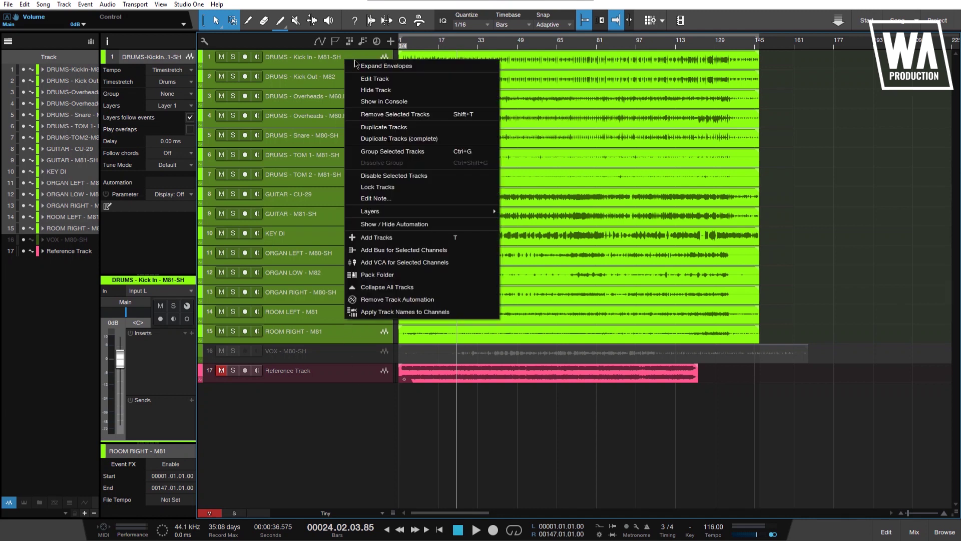
left_click(402, 274)
left_click(384, 58)
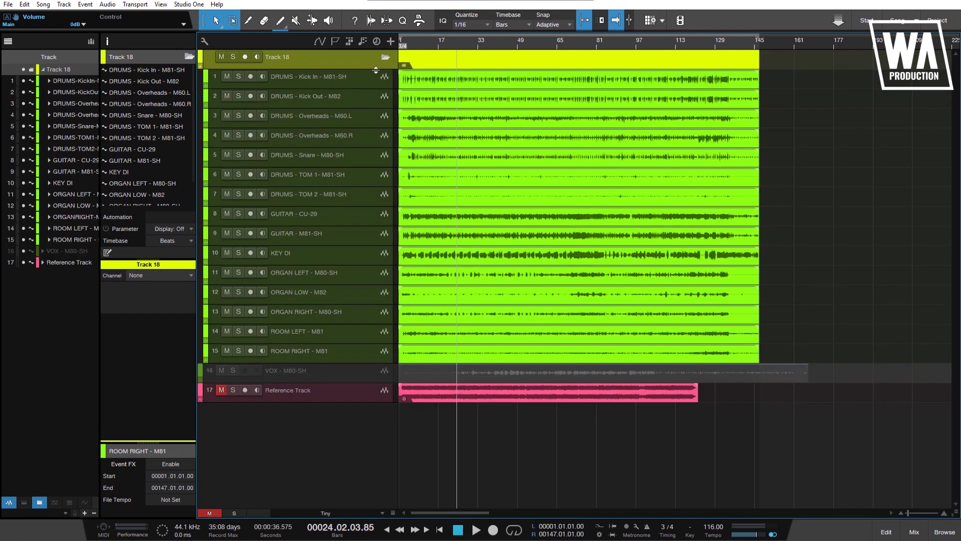
Step: Enlarge the new folder track and assign it a new bus channel
left_click_drag(374, 70, 374, 99)
left_click(305, 76)
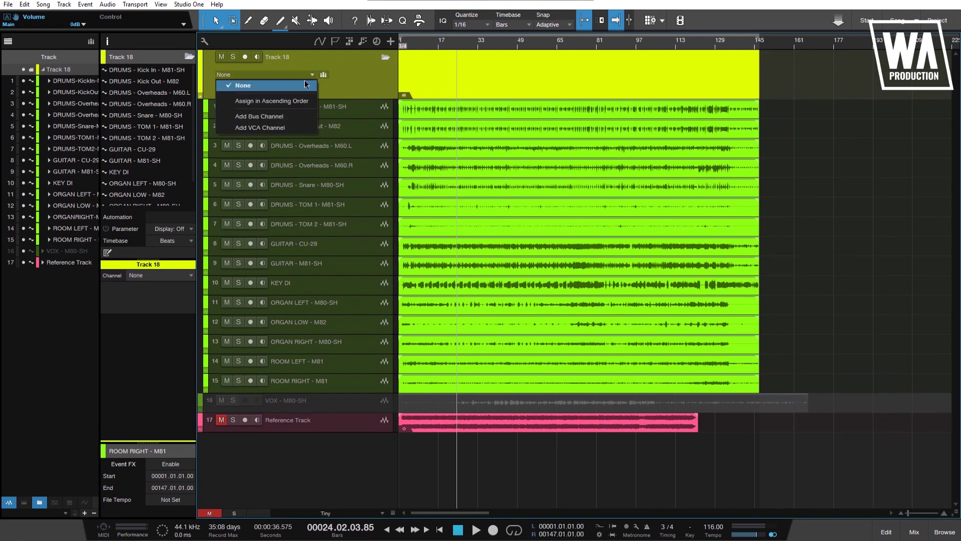
left_click(281, 117)
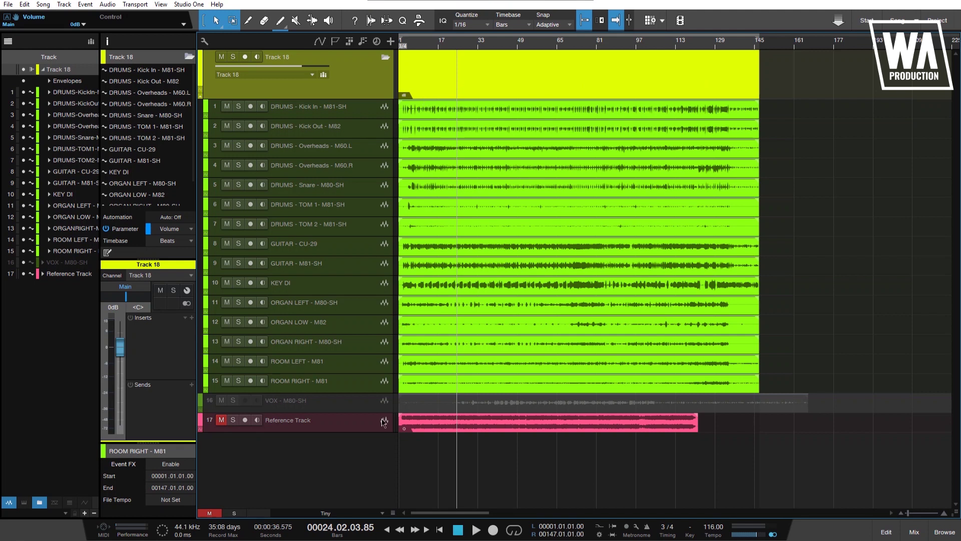
Step: Enlarge the Reference Track lane and rename the folder track as Master
left_click_drag(370, 432, 369, 451)
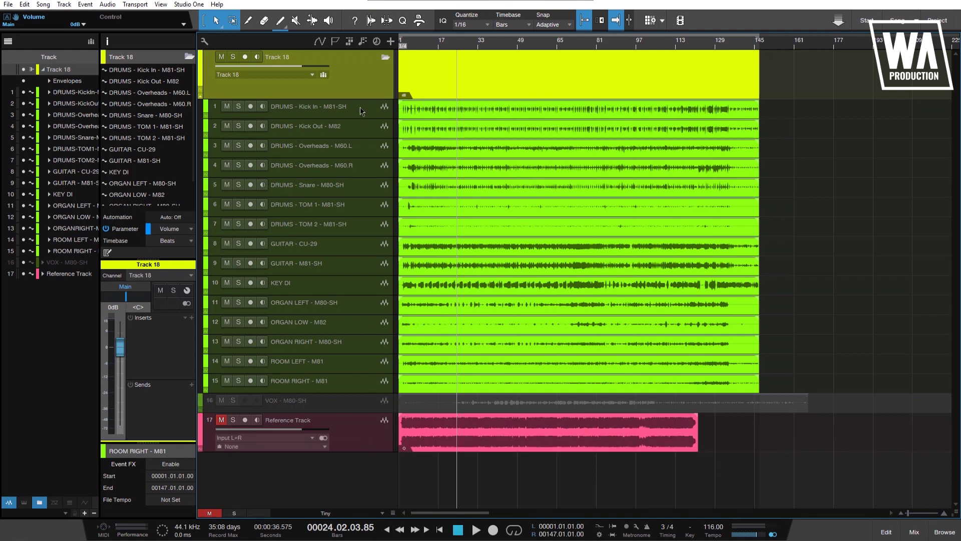
double_click(281, 59)
type("Master")
key("Return")
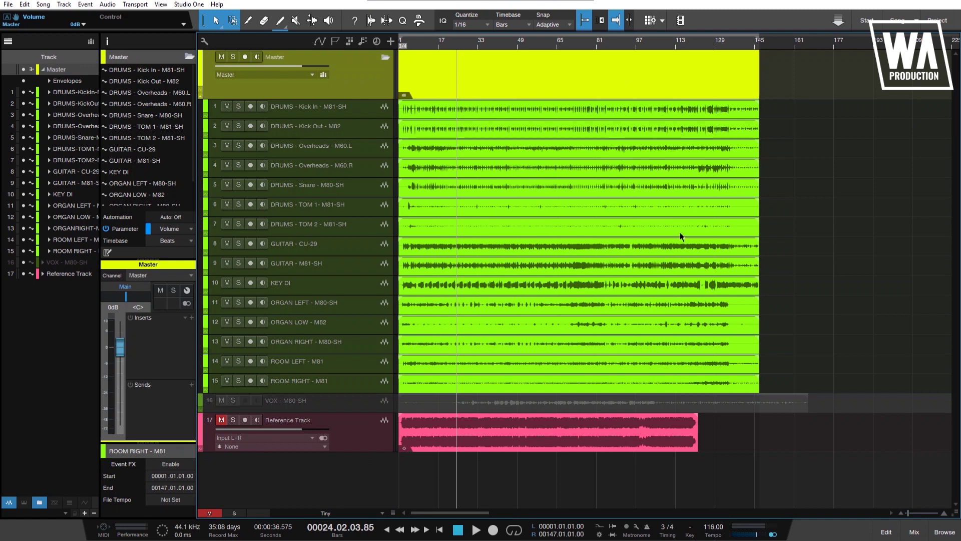
Step: Show the mixer console and examine the output routing of the folder's tracks, the Reference Track and the Master bus
left_click(921, 531)
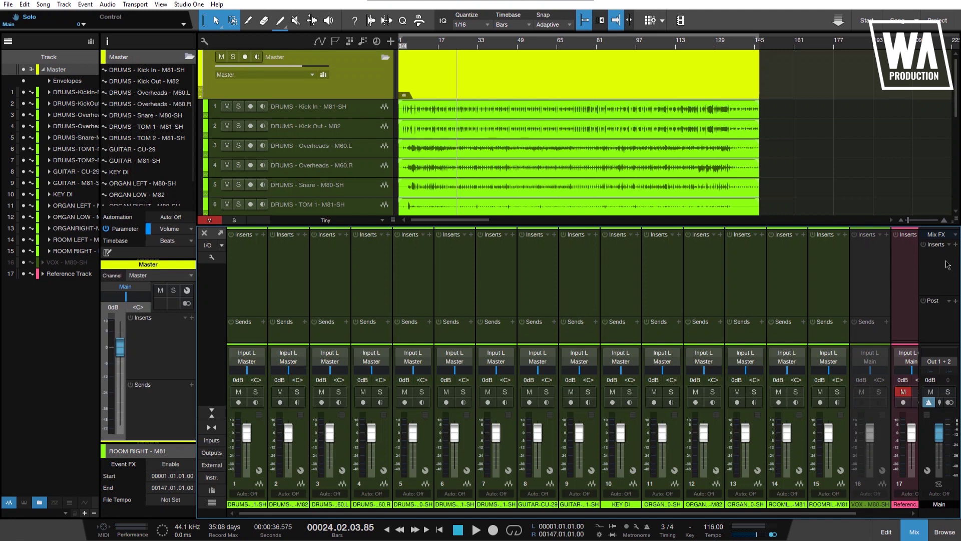
scroll(821, 138, "down", 8)
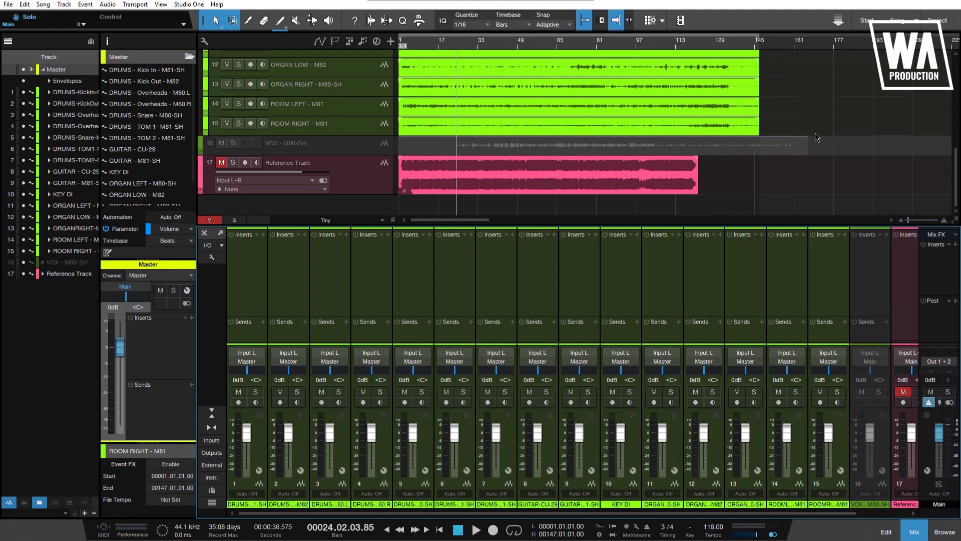
mouse_move(762, 516)
left_mouse_down()
mouse_move(801, 518)
mouse_move(761, 517)
left_mouse_up()
scroll(788, 122, "up", 8)
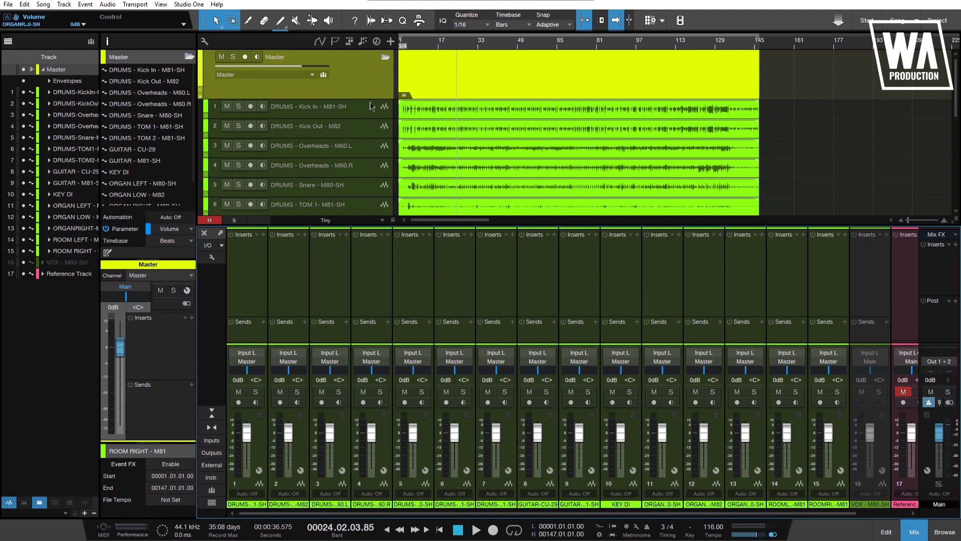
scroll(574, 100, "down", 6)
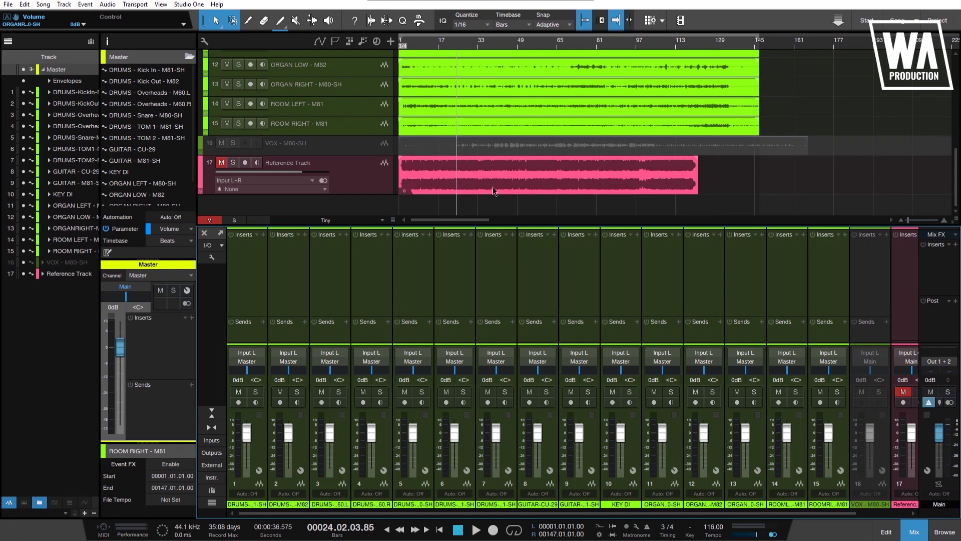
scroll(858, 155, "up", 6)
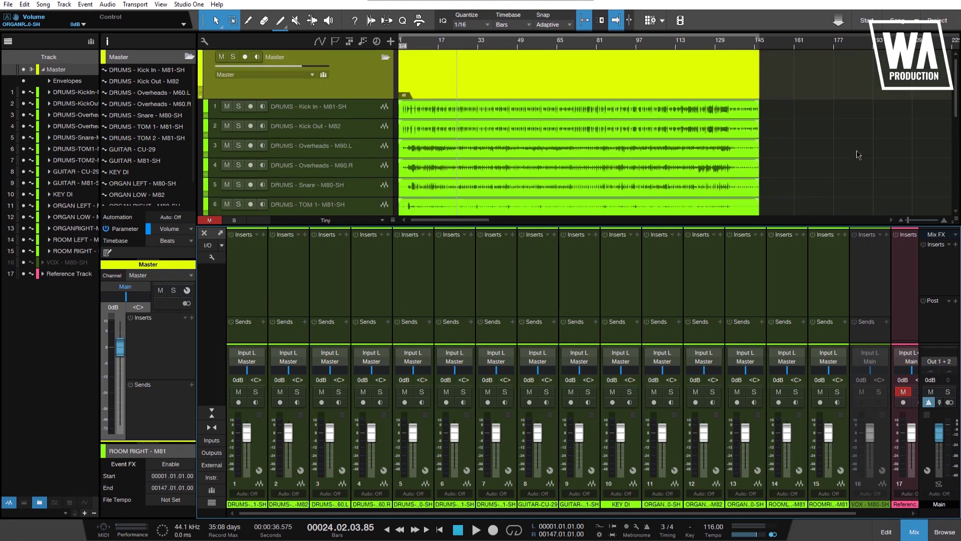
scroll(779, 131, "down", 6)
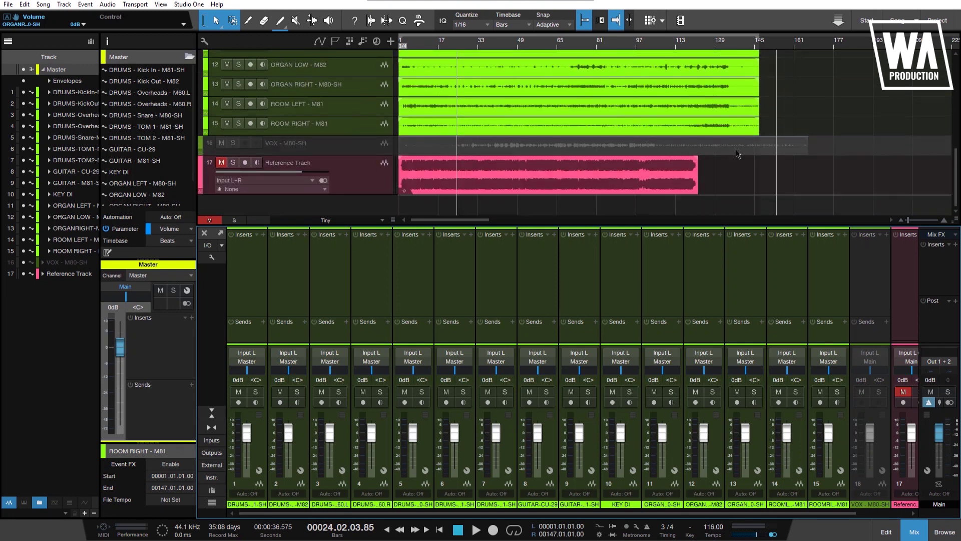
scroll(528, 131, "up", 6)
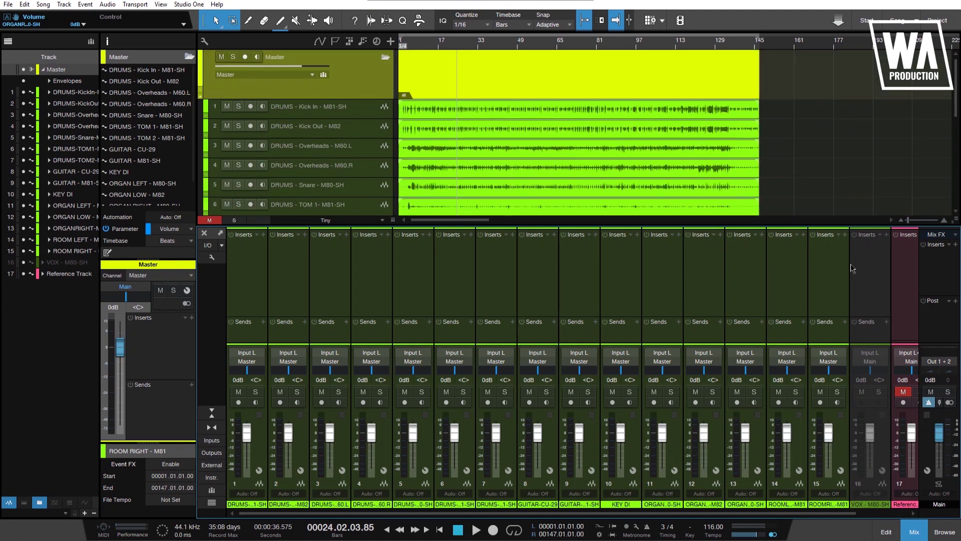
scroll(789, 182, "down", 6)
scroll(920, 163, "up", 6)
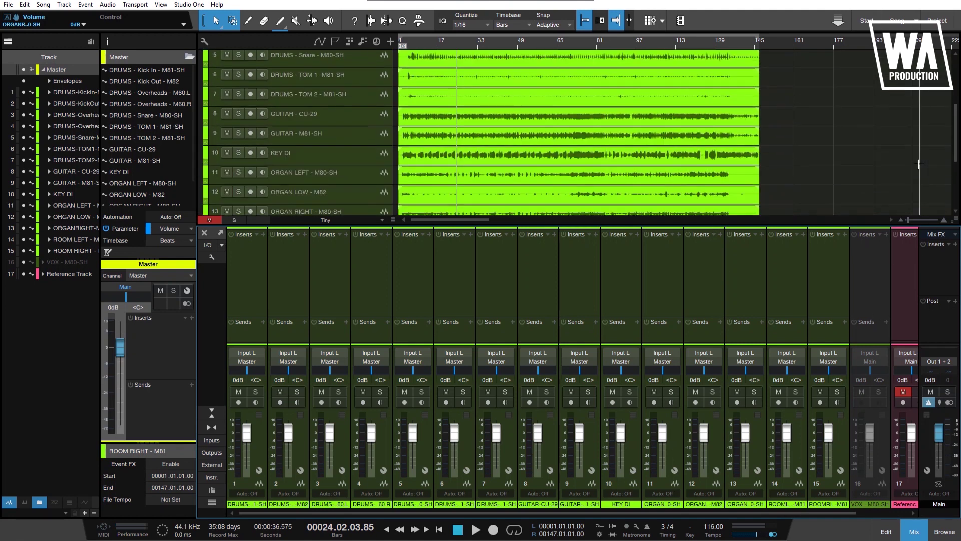
scroll(871, 171, "down", 4)
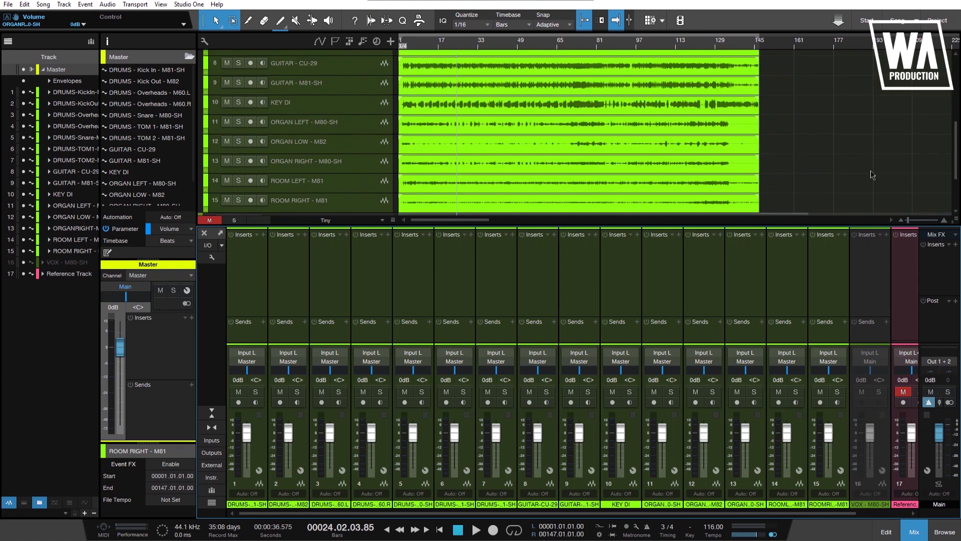
left_click_drag(806, 513, 869, 523)
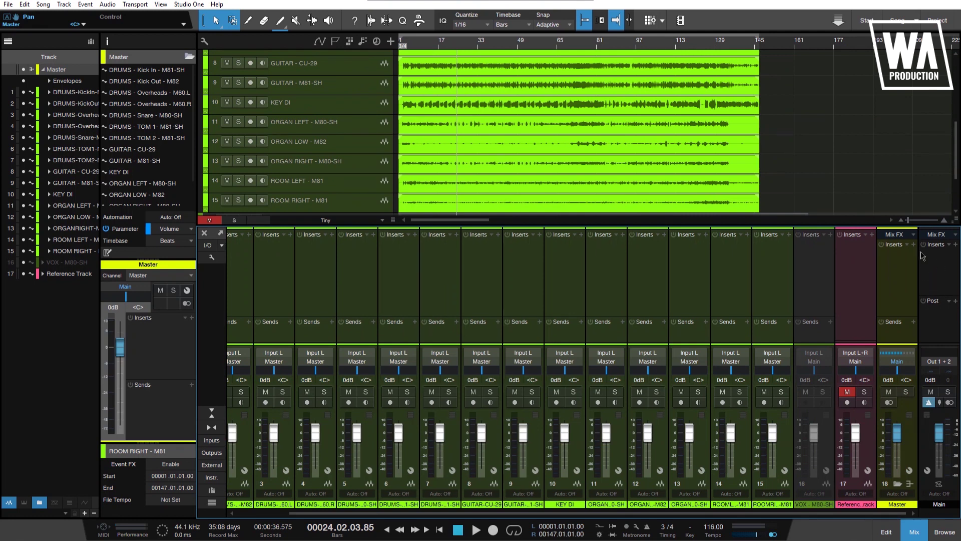
Step: Look over the Master folder's tracks and the Reference Track in the arrangement, and hide the mixer console
left_click_drag(956, 157, 956, 75)
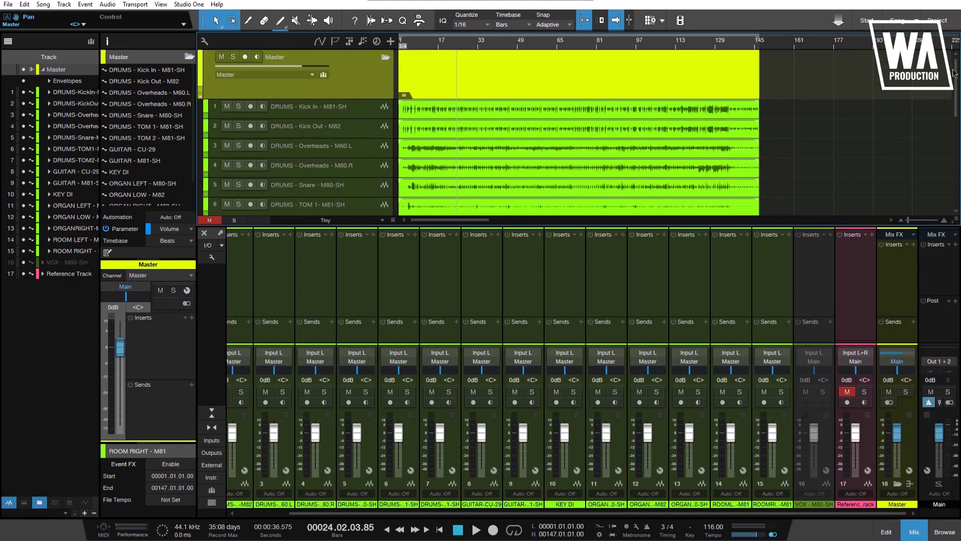
scroll(801, 177, "down", 5)
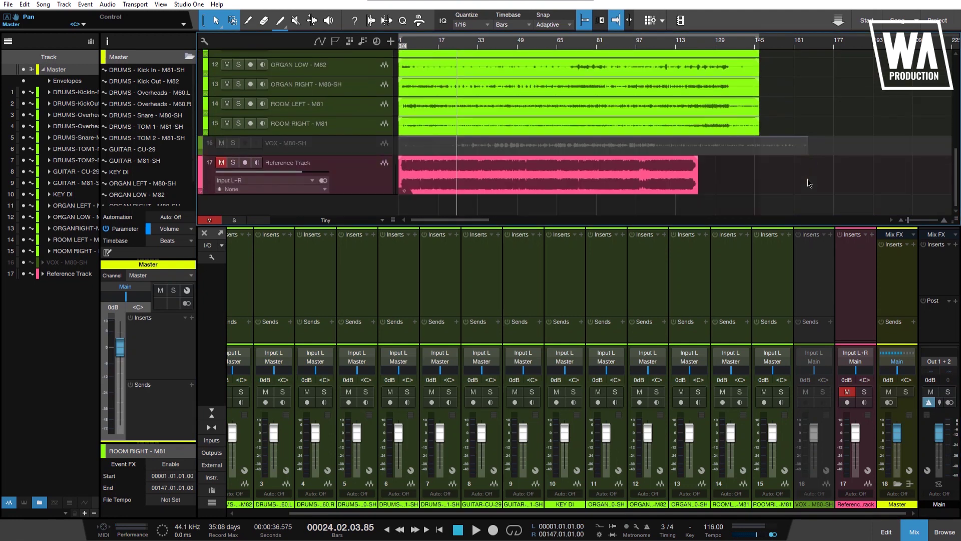
scroll(809, 180, "up", 5)
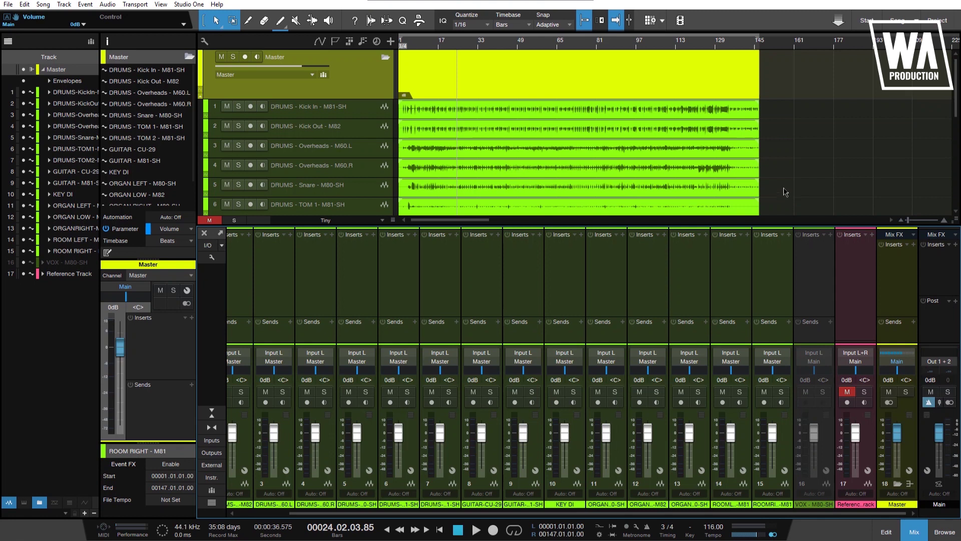
left_click(916, 532)
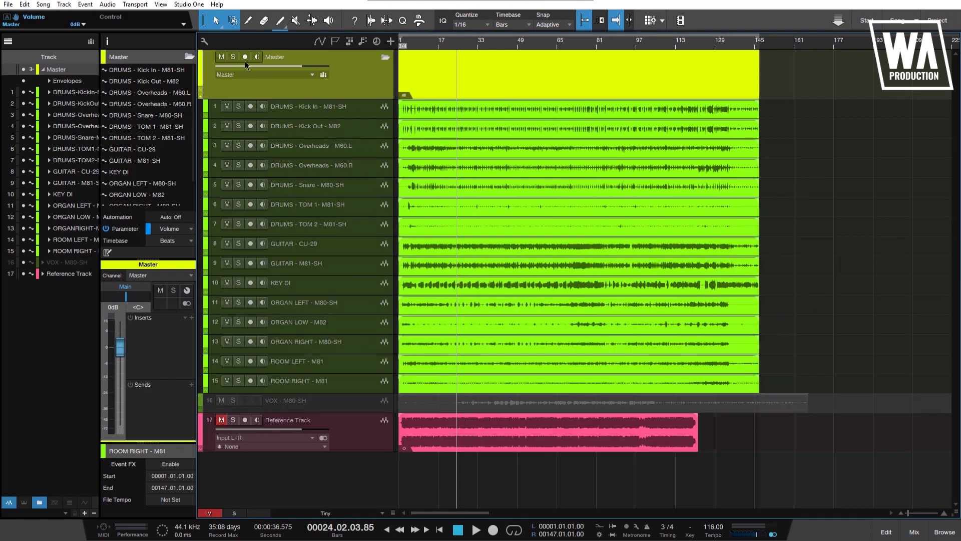
Step: Solo the Master folder with the Reference Track muted and audition the song mix briefly
left_click(232, 56)
left_click(222, 420)
left_click(233, 421)
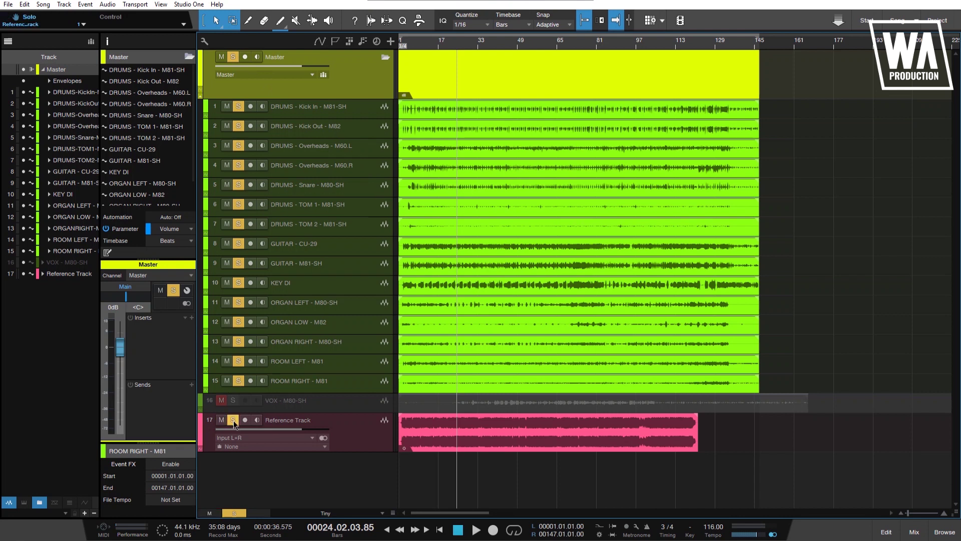
left_click(233, 420)
left_click(233, 421)
key("space")
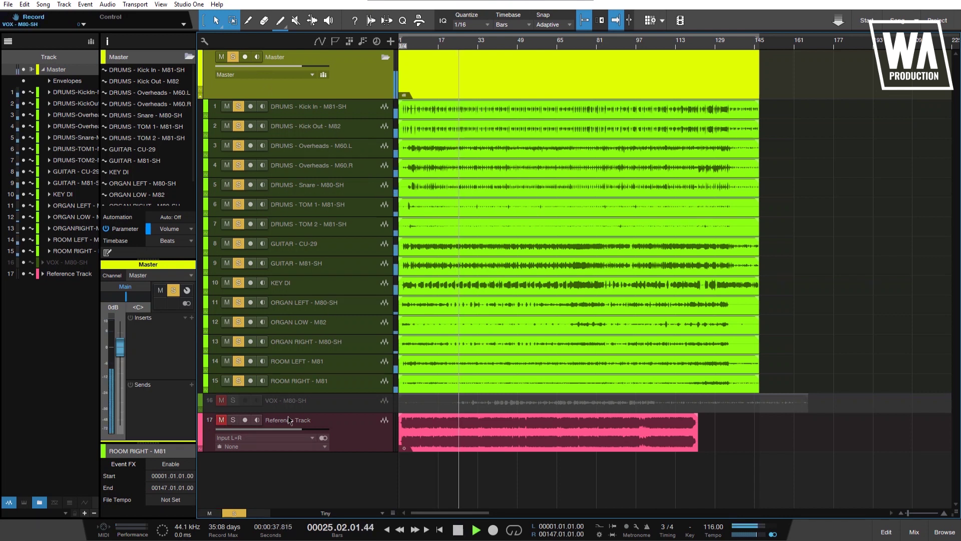
key("space")
Step: Solo only the Reference Track with the Master folder muted and play a few bars for comparison
left_click(237, 425)
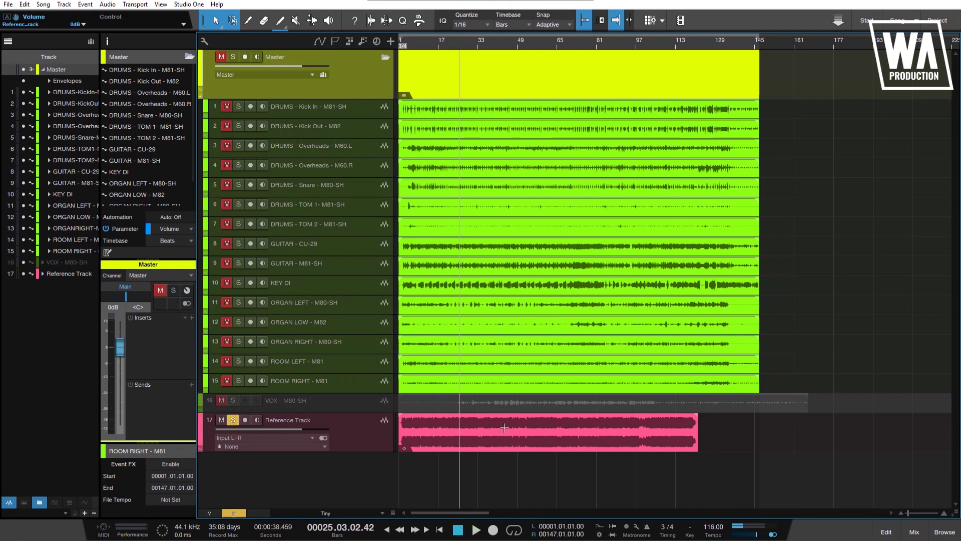
key("space")
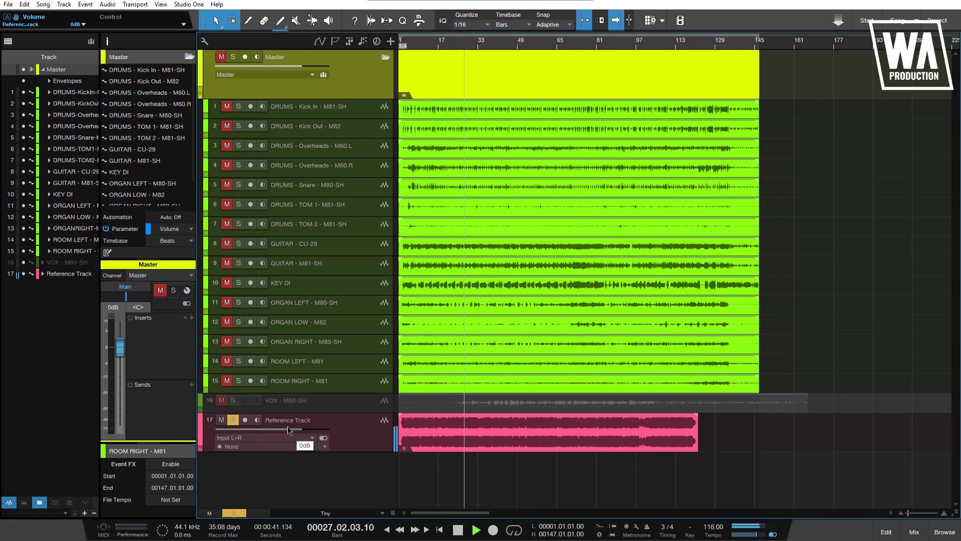
key("space")
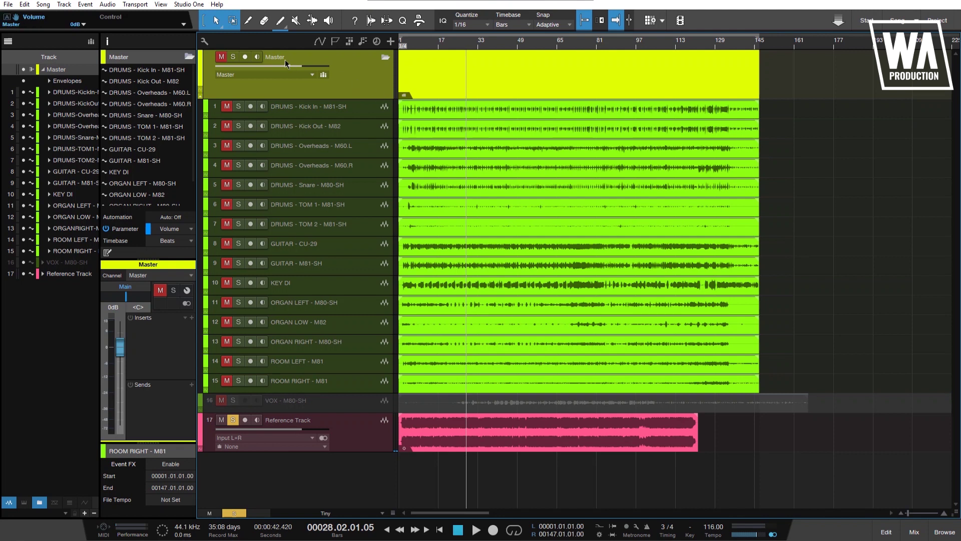
Step: Switch the solo back to the entire Master folder, with the Reference Track muted, and audition the mix
left_click(234, 61)
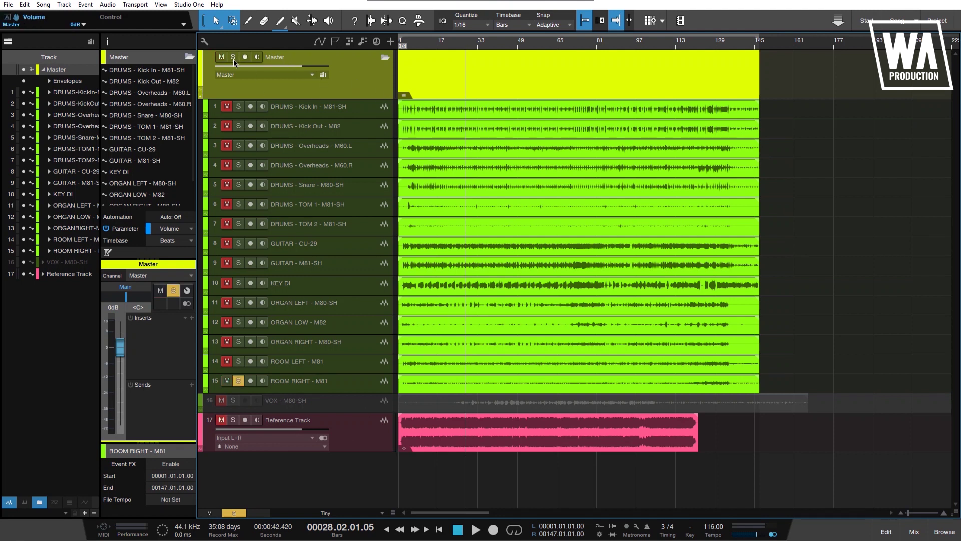
left_click(238, 379)
left_click(233, 57)
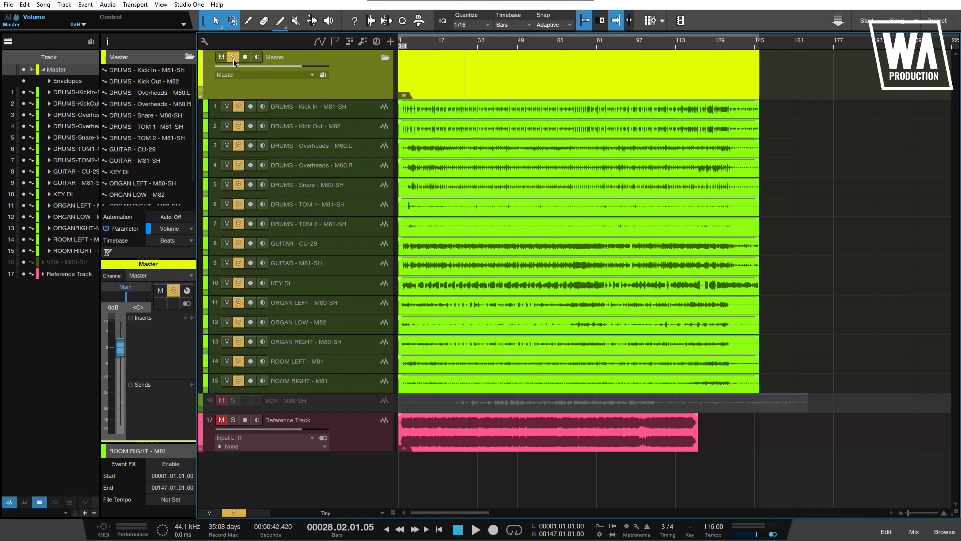
key("space")
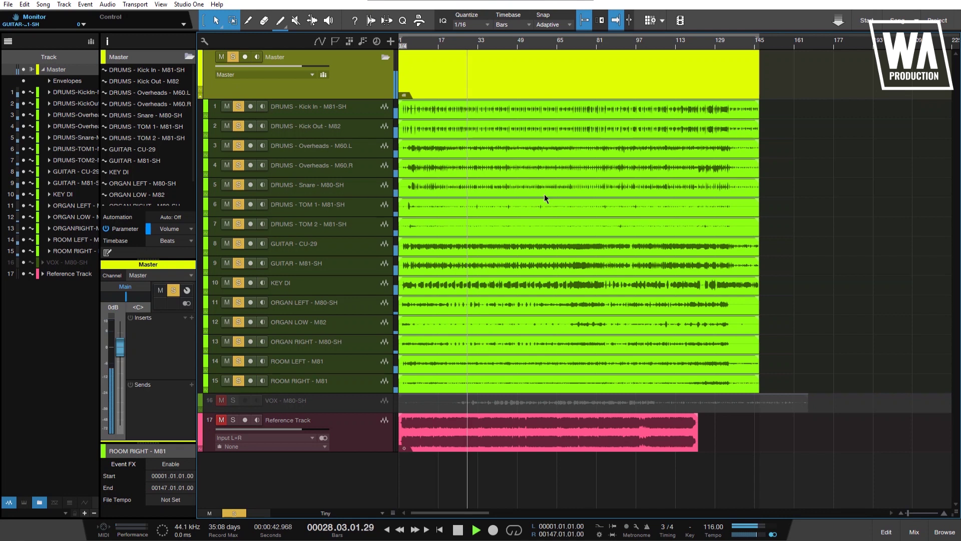
key("space")
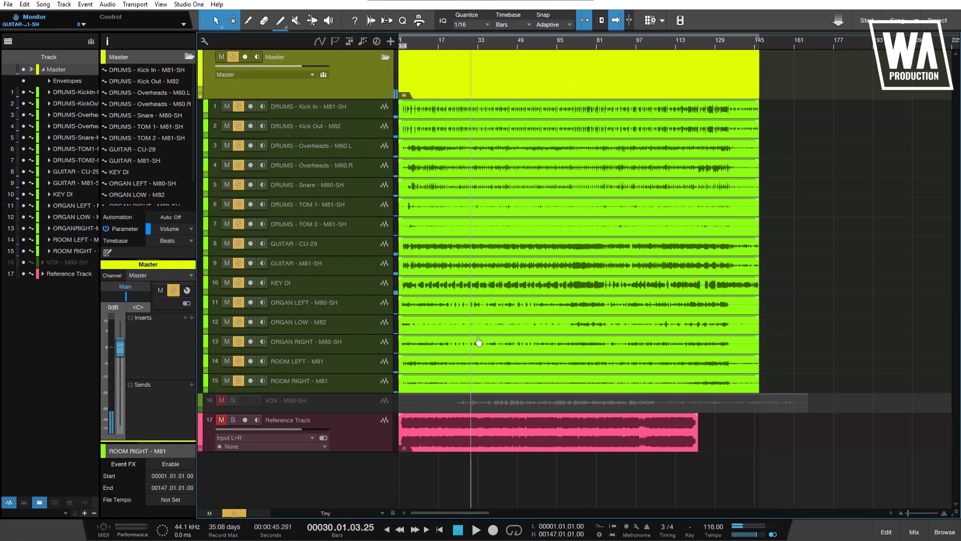
Step: Play the mix, move playback to about bar 69, and compare with the Reference Track soloed from there
key("space")
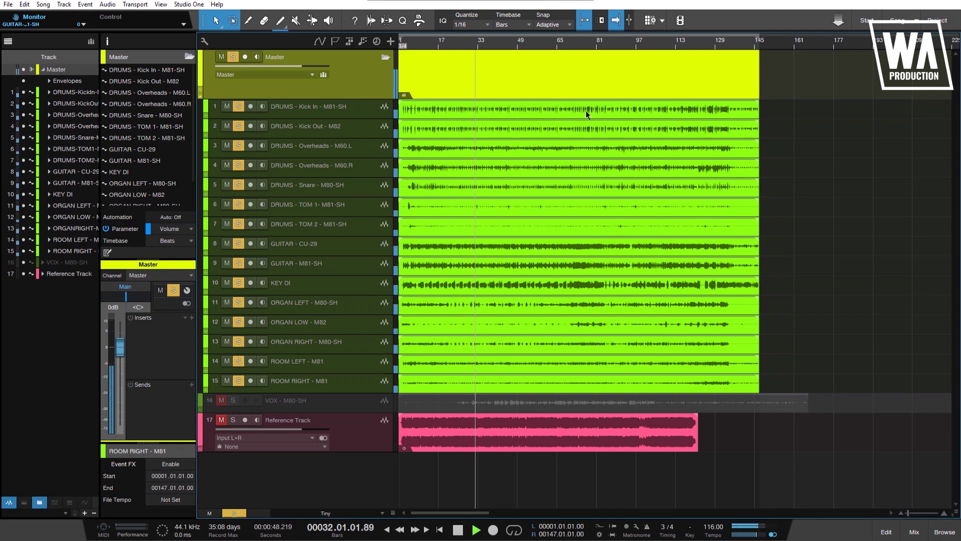
left_click(566, 46)
key("space")
left_click(232, 419)
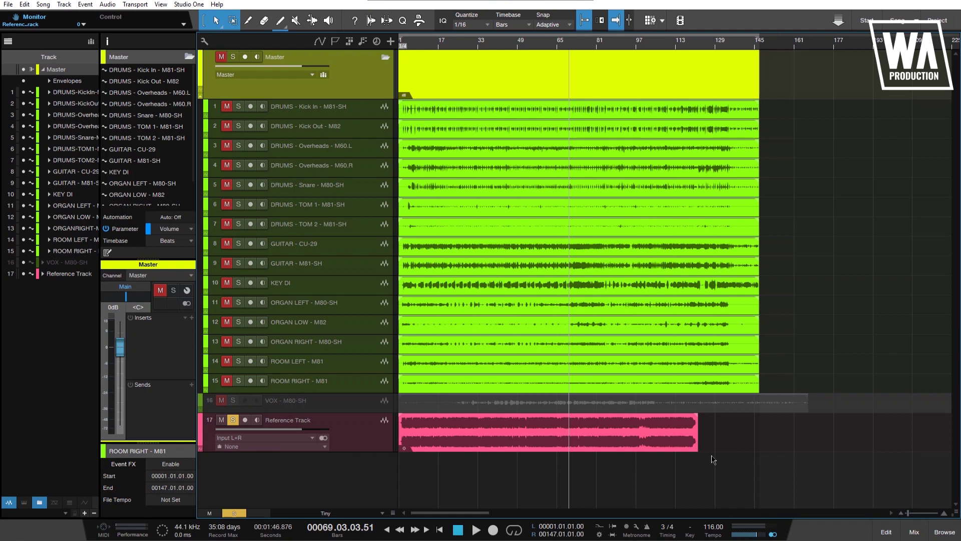
key("space")
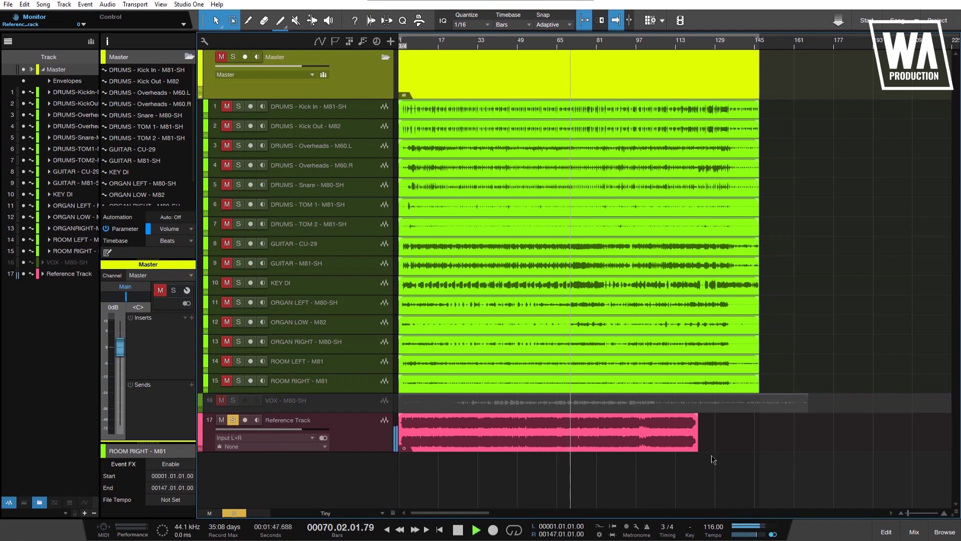